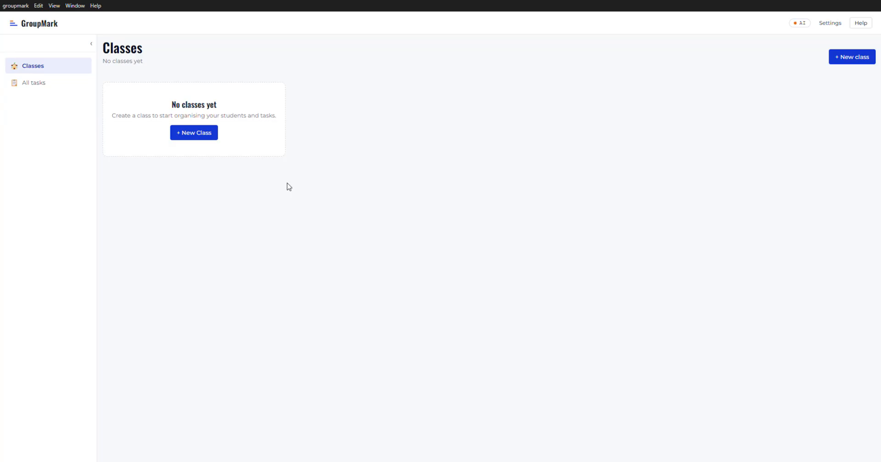
- Create a class named Maths (Red) with the subject Maths, using students.csv as its student list
left_click(208, 134)
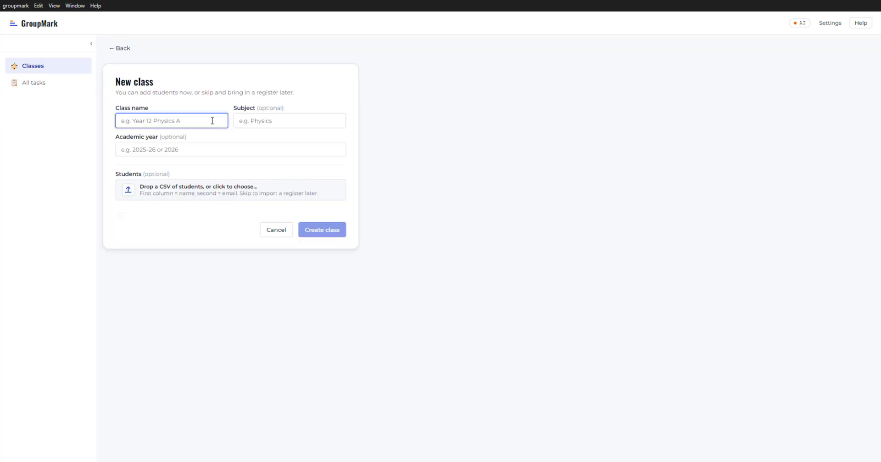
type("Maths (Red)")
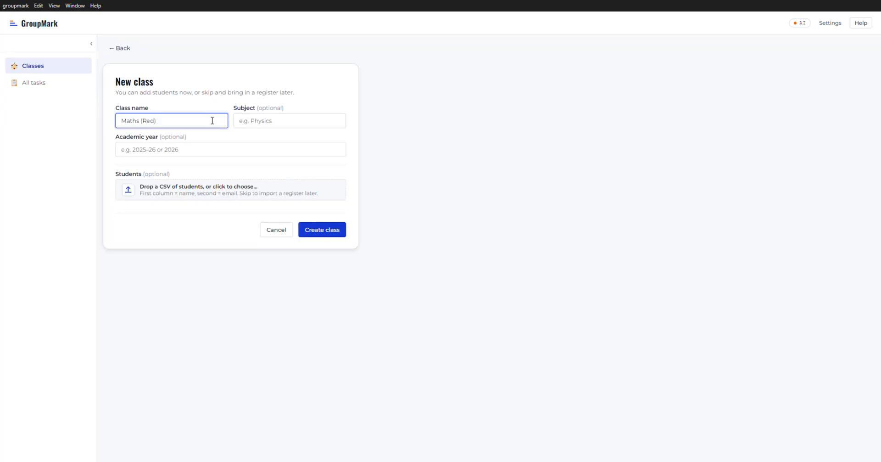
left_click(250, 128)
type("Maths")
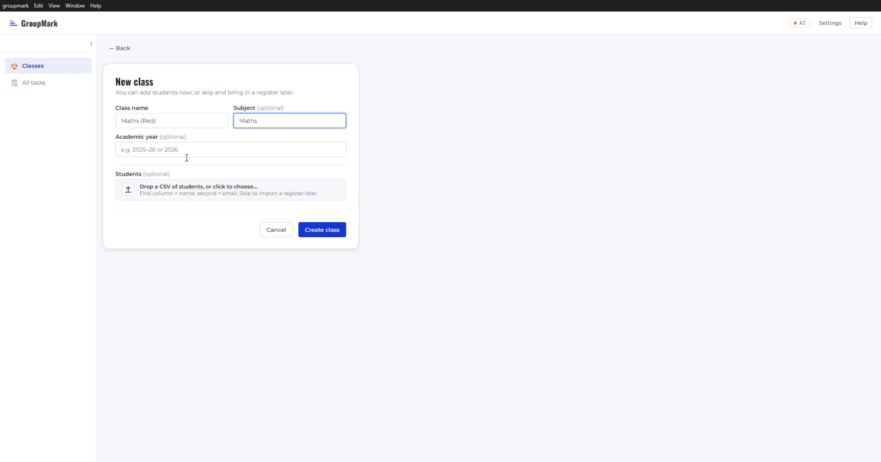
left_click(178, 186)
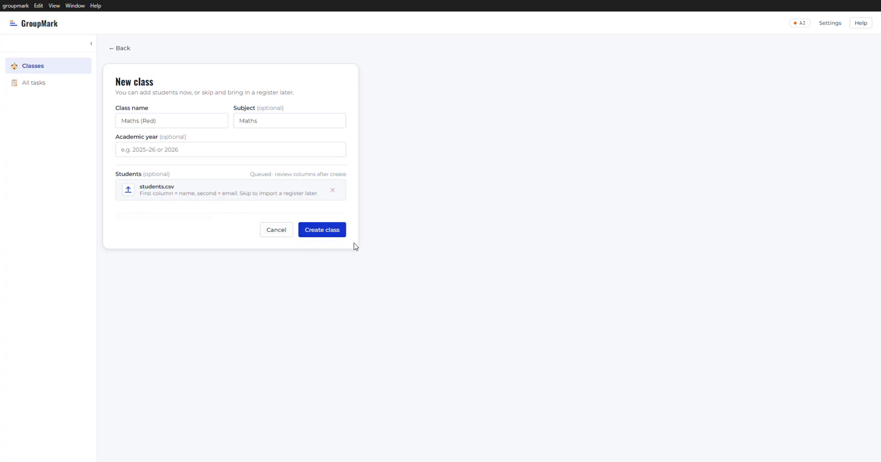
left_click(309, 232)
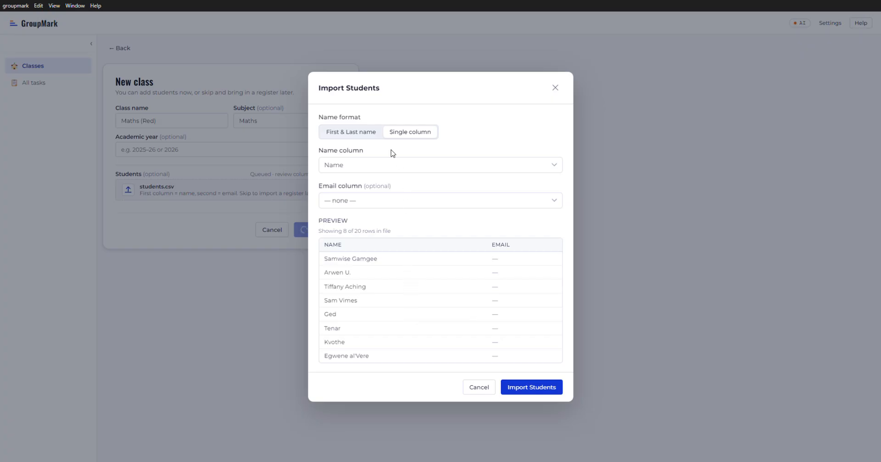
- Import the students with the single-column name format, taking names from the Name column without an email column
left_click(367, 138)
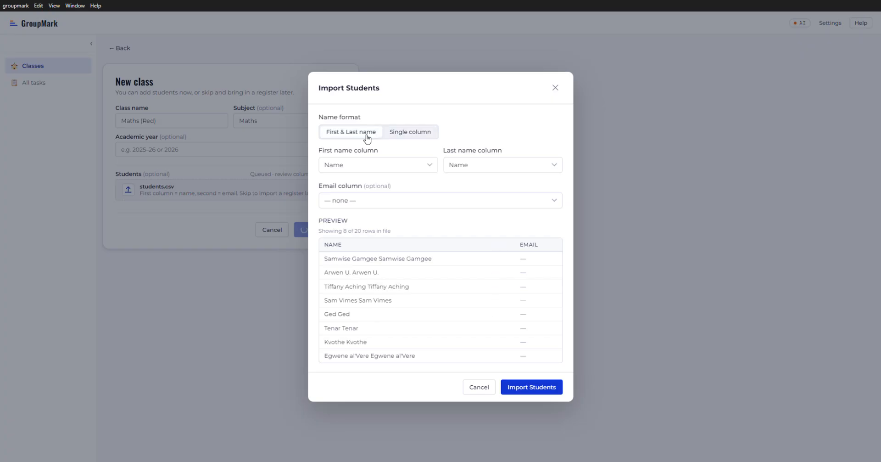
left_click(412, 133)
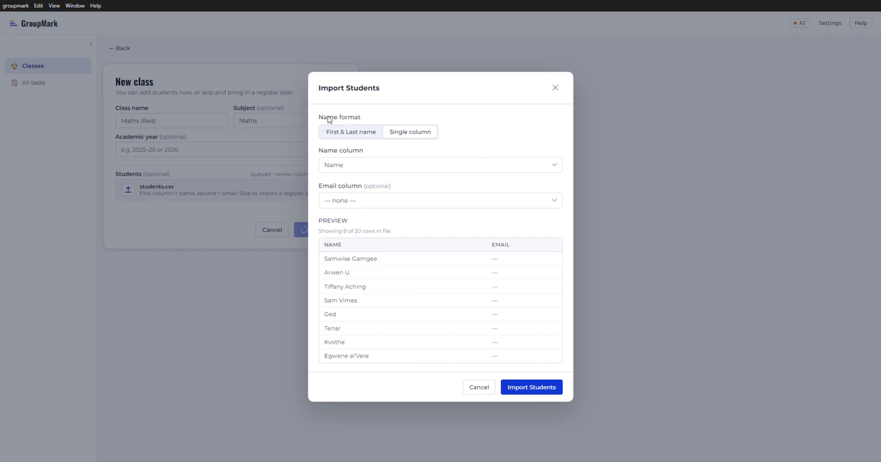
left_click(532, 388)
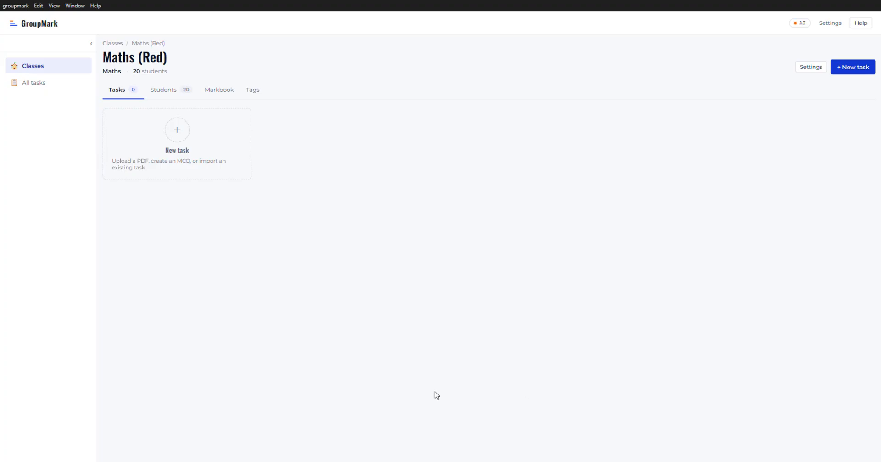
- Create a multiple-choice task named Maths MCQ Quiz in the Maths (Red) class and generate its answer sheet
left_click(180, 125)
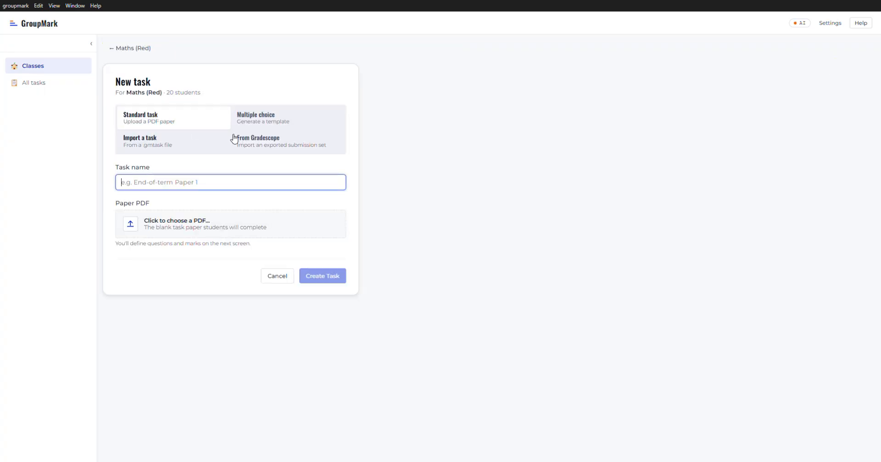
left_click(290, 118)
type("Maths M")
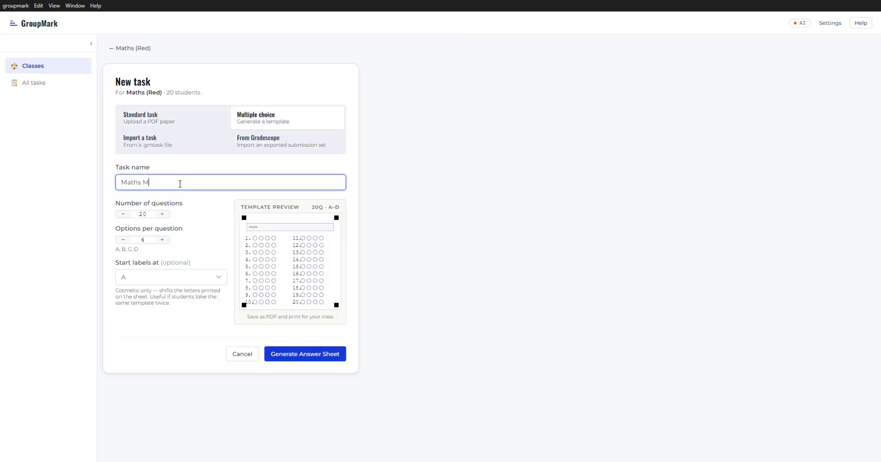
type("CQ Quiz")
left_click(323, 360)
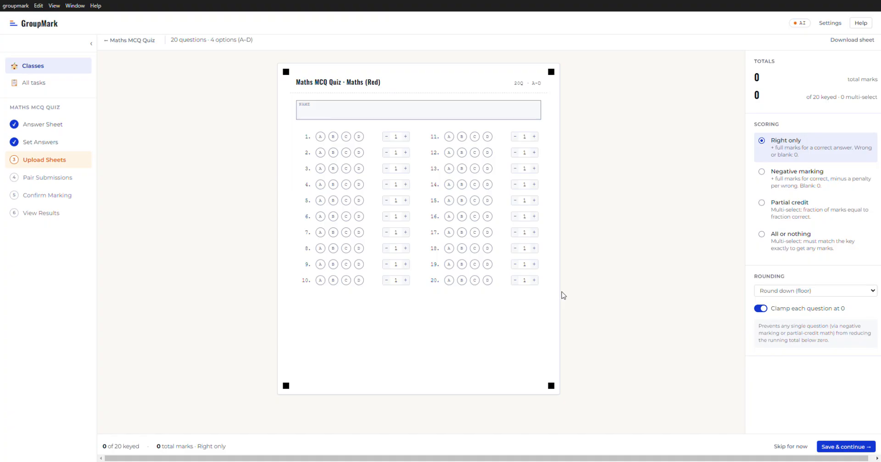
- Key the correct answers for questions 1 to 10 as A, B, B, C, C, D, D, B, B, A
left_click(321, 136)
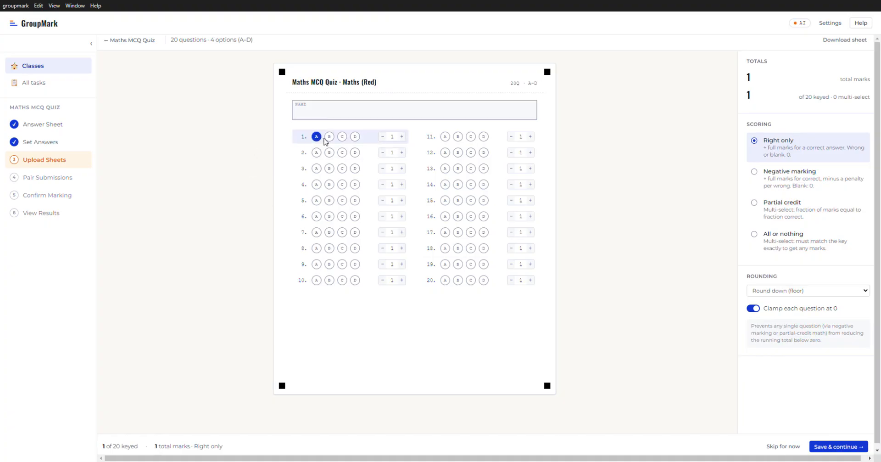
left_click(334, 153)
left_click(334, 168)
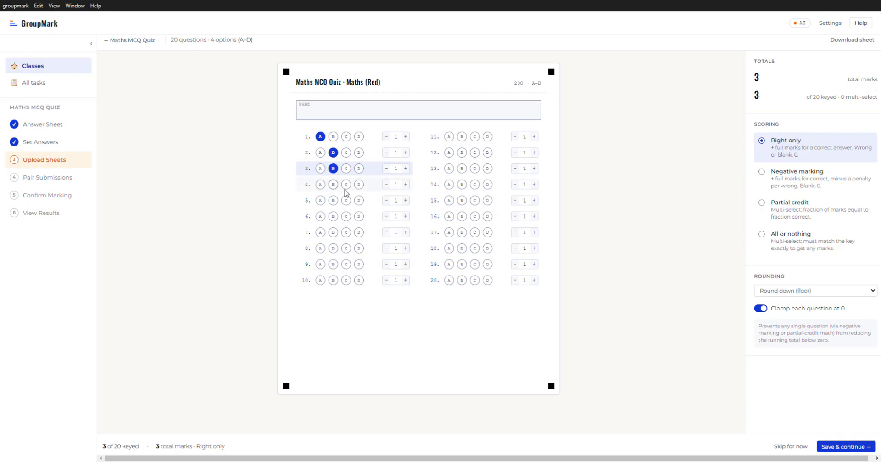
left_click(346, 184)
left_click(346, 200)
left_click(359, 216)
left_click(359, 232)
left_click(333, 248)
left_click(333, 264)
left_click(320, 280)
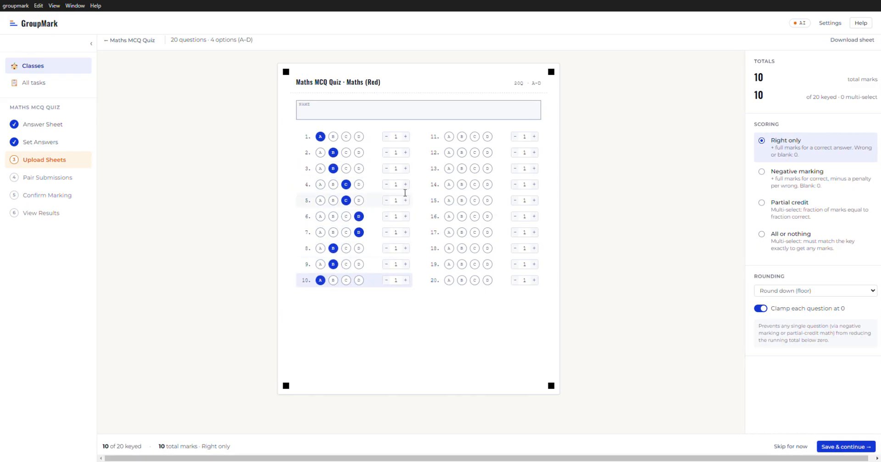
- Key the correct answers for questions 11 to 20 as A, B, B, C, B, B, C, D, D, D
left_click(449, 137)
left_click(461, 152)
left_click(462, 168)
left_click(471, 184)
left_click(458, 200)
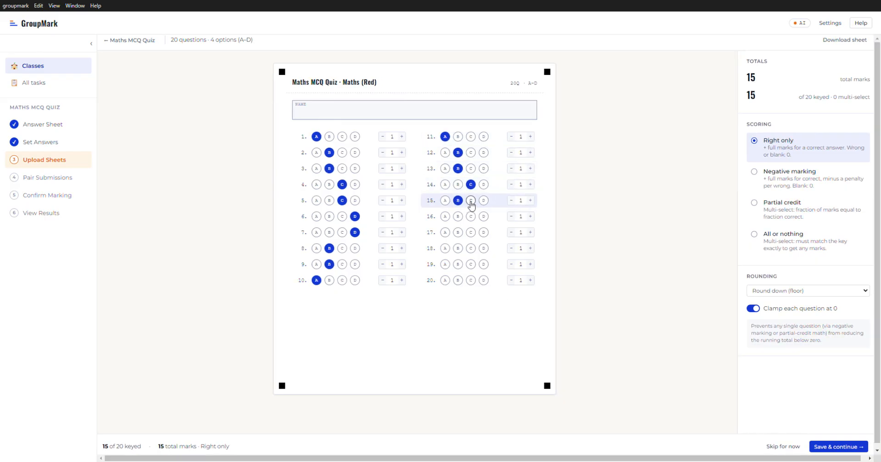
left_click(459, 218)
left_click(475, 232)
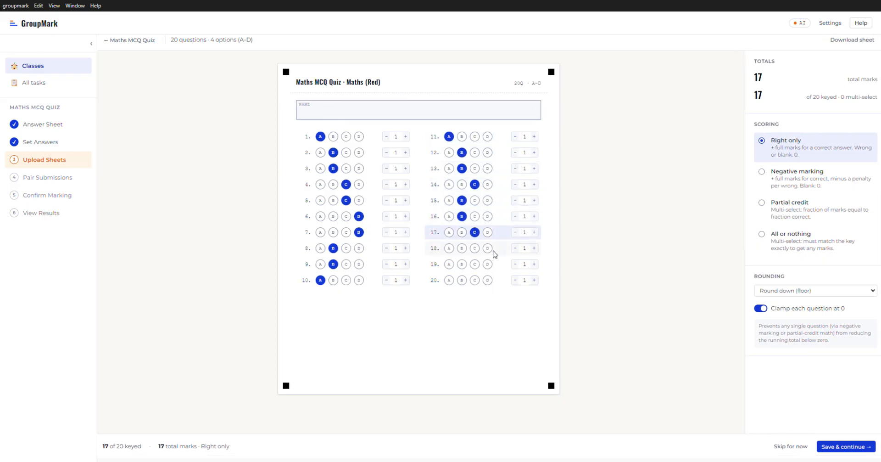
left_click(488, 248)
left_click(487, 264)
left_click(488, 280)
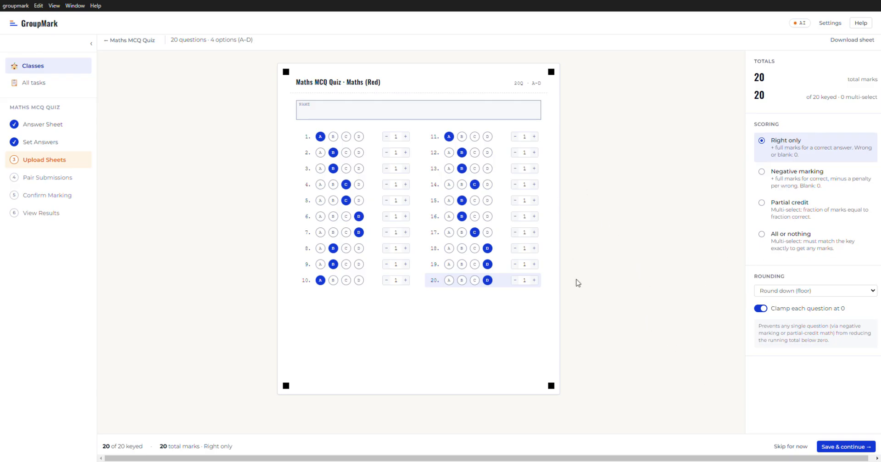
- Save the answer key and upload MCQ scan.pdf as the scanned answer sheets
left_click(842, 448)
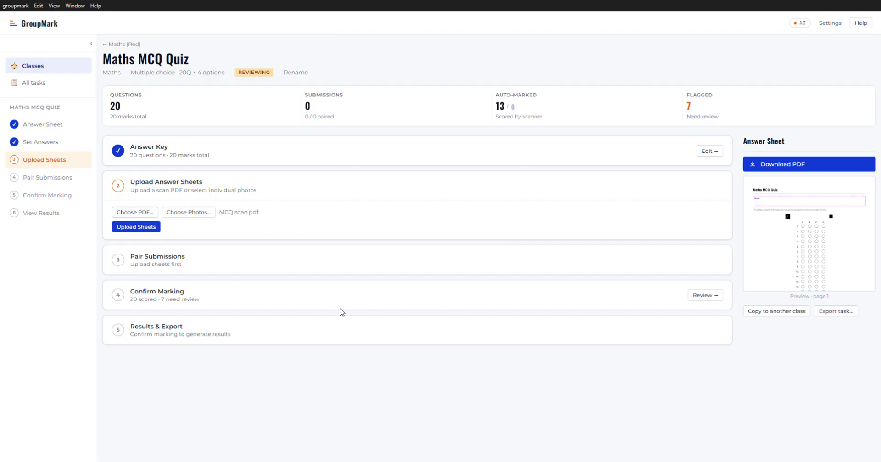
left_click(151, 228)
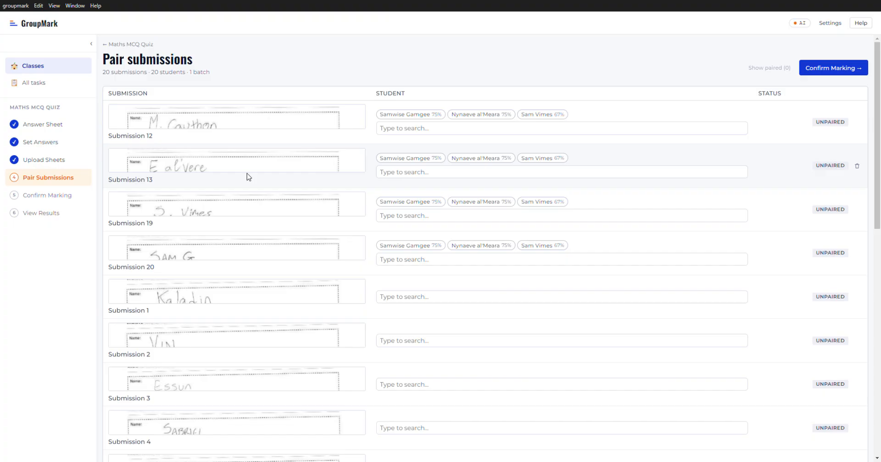
- Pair submission 20 with the suggested student matching its handwritten name, and check the pairing in the paired list
left_click(397, 248)
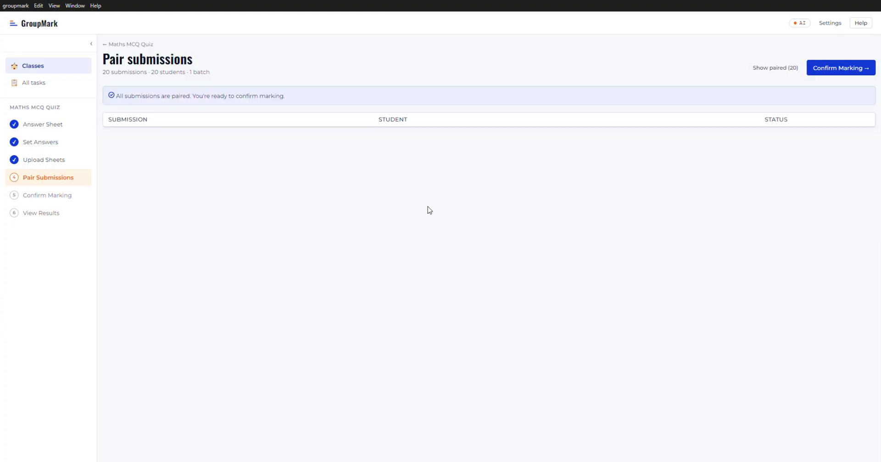
left_click(759, 68)
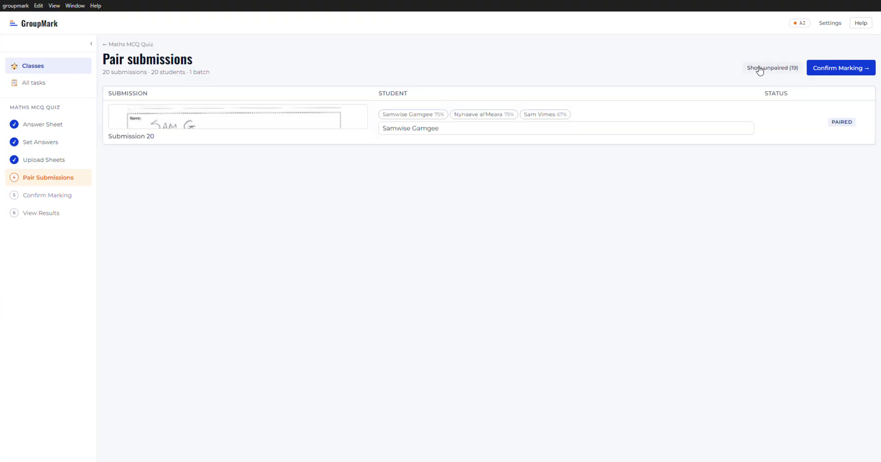
left_click(759, 68)
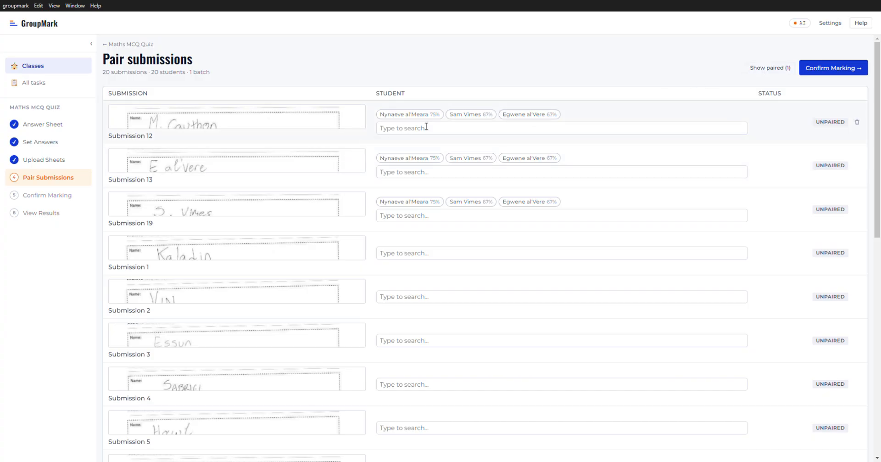
- Pair submissions 12 and 13 with the students matching their handwritten names, and review them in the paired list
left_click(412, 132)
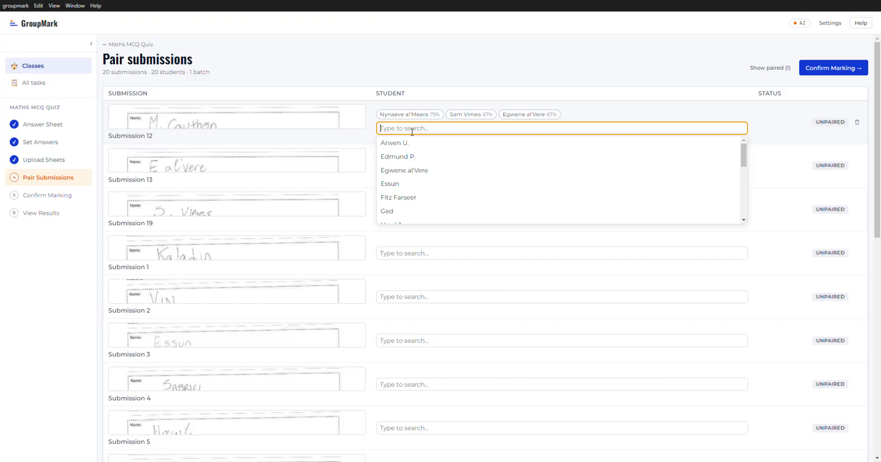
type("cau")
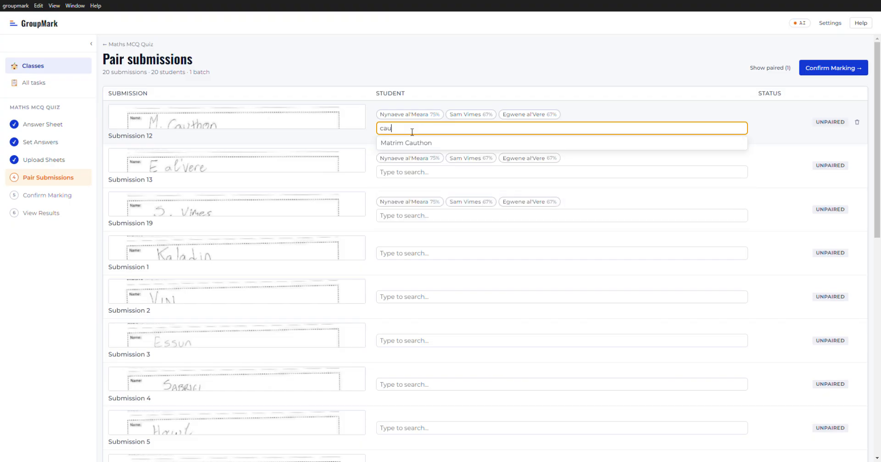
left_click(402, 143)
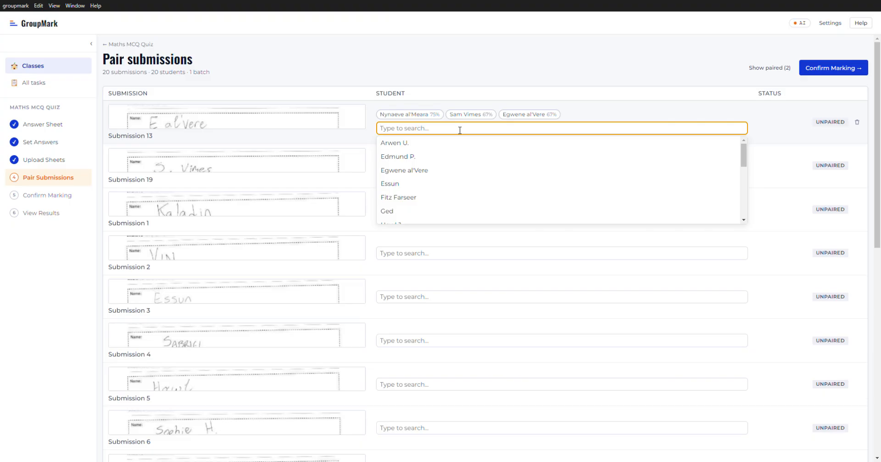
left_click(407, 167)
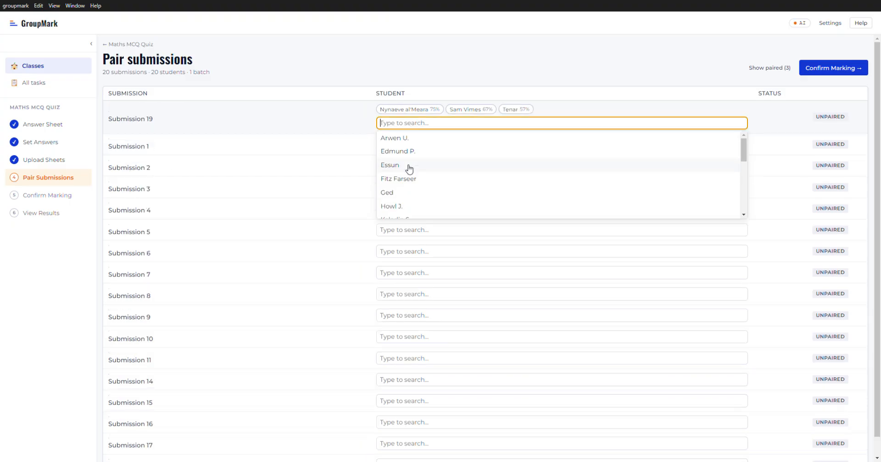
left_click(788, 67)
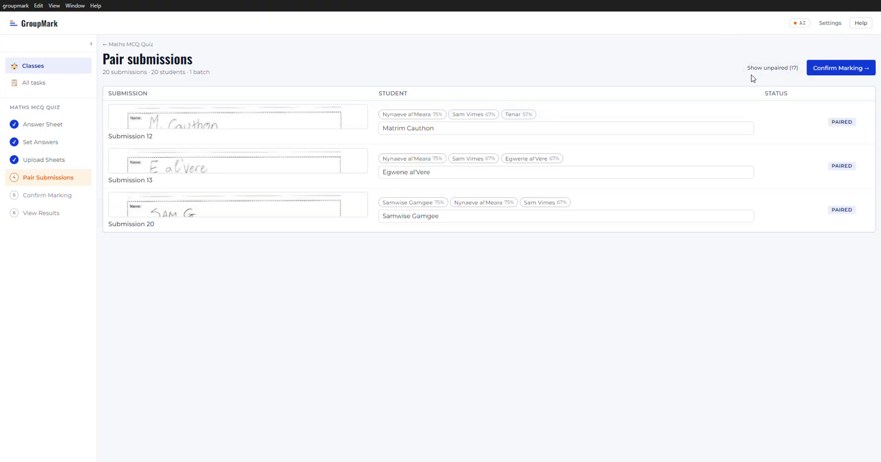
left_click(762, 73)
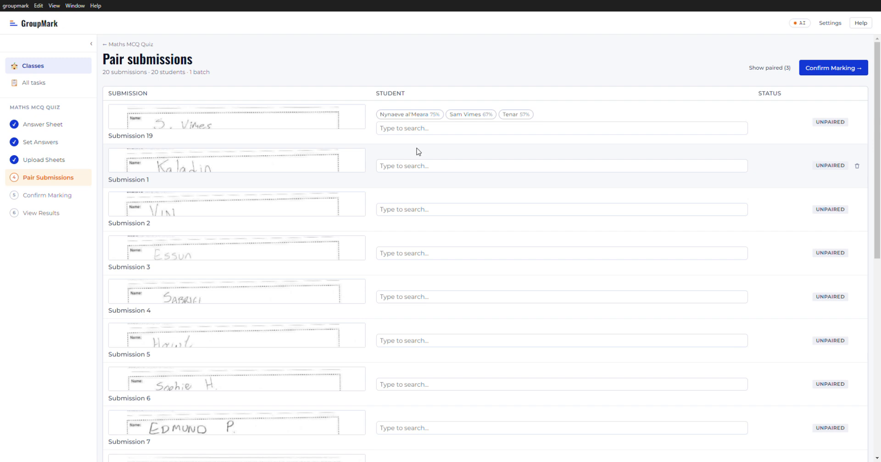
- Pair submissions 19, 1 and 2 with the students matching their handwritten names, and refresh the list of unpaired submissions
left_click(427, 131)
type("vim")
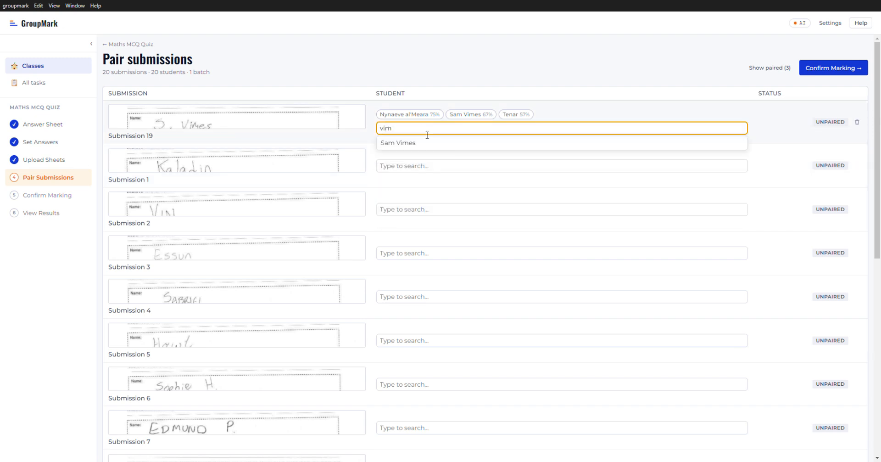
left_click(410, 142)
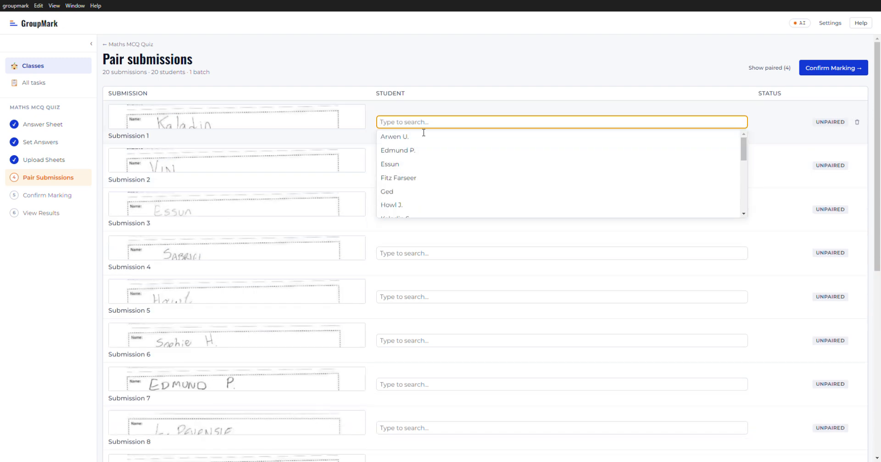
type("kal")
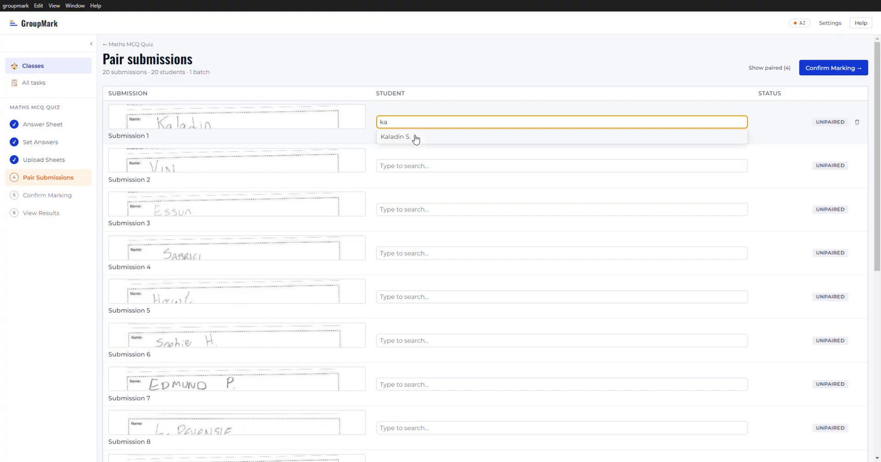
left_click(415, 137)
type("vin")
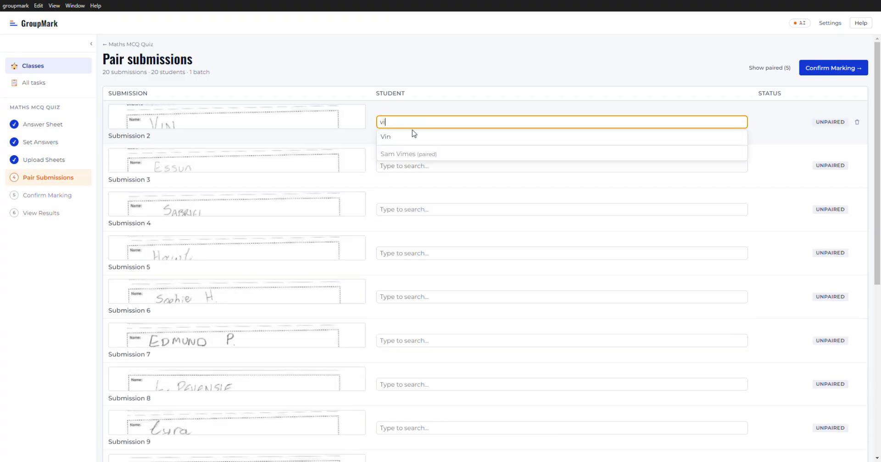
left_click(408, 138)
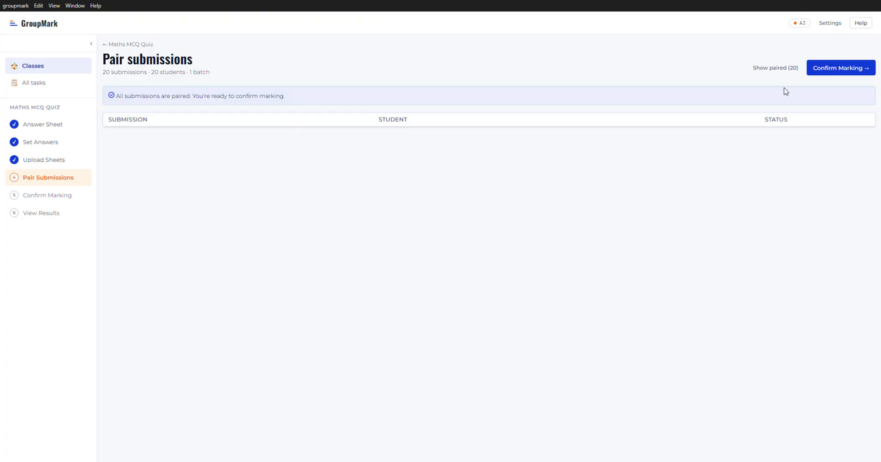
left_click(776, 69)
left_click(775, 69)
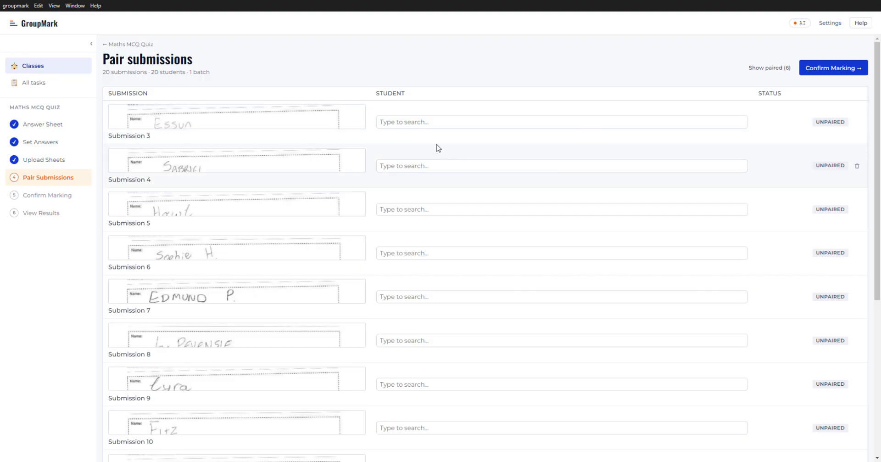
- Pair submissions 3 and 4 with the students matching their handwritten names
left_click(431, 124)
type("ess")
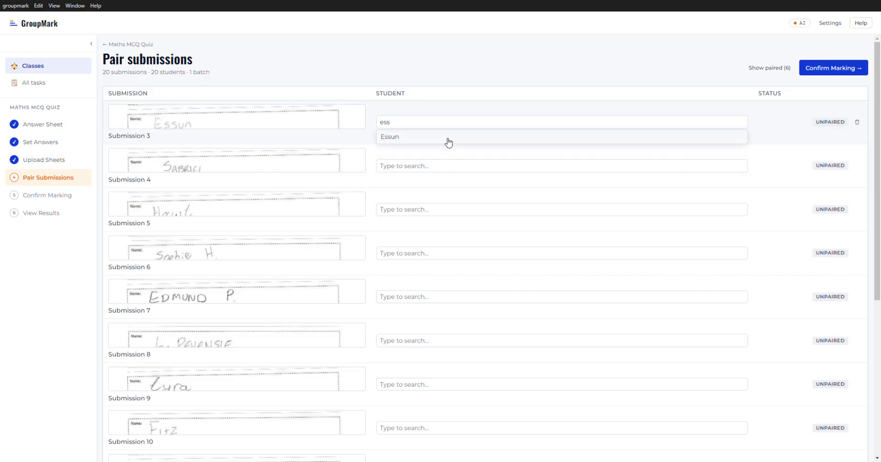
left_click(447, 137)
type("sav")
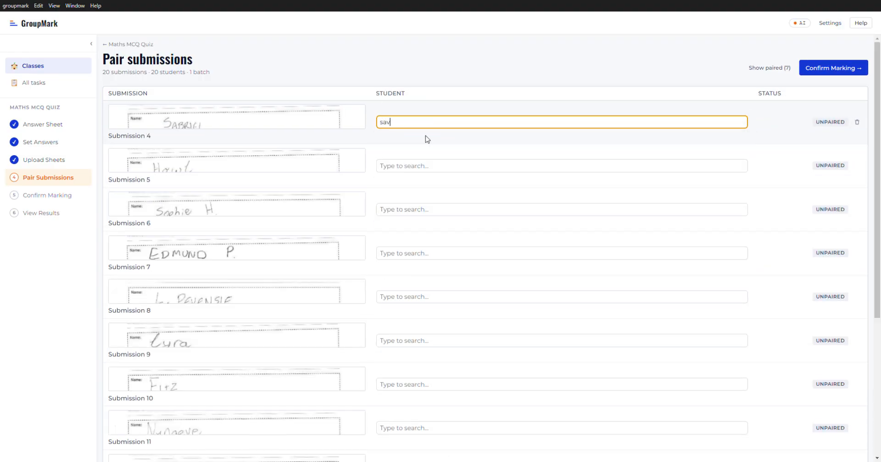
key("BackSpace")
type("b")
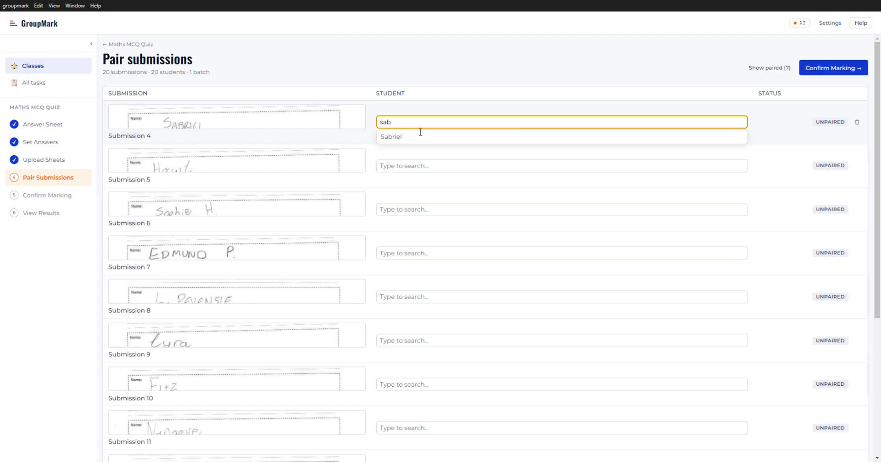
left_click(413, 137)
- Pair submission 5 with the student matching its handwritten name, check the paired list and return to the unpaired submissions
type("h")
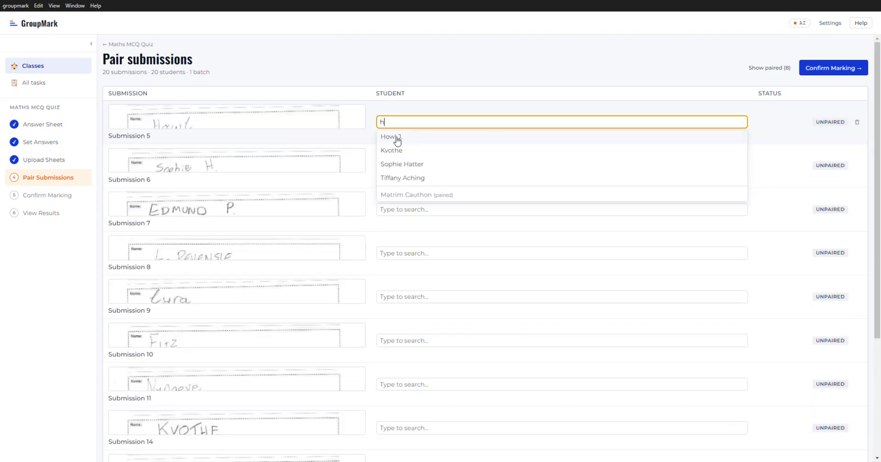
type("pw")
key("BackSpace")
key("BackSpace")
left_click(397, 138)
left_click(773, 68)
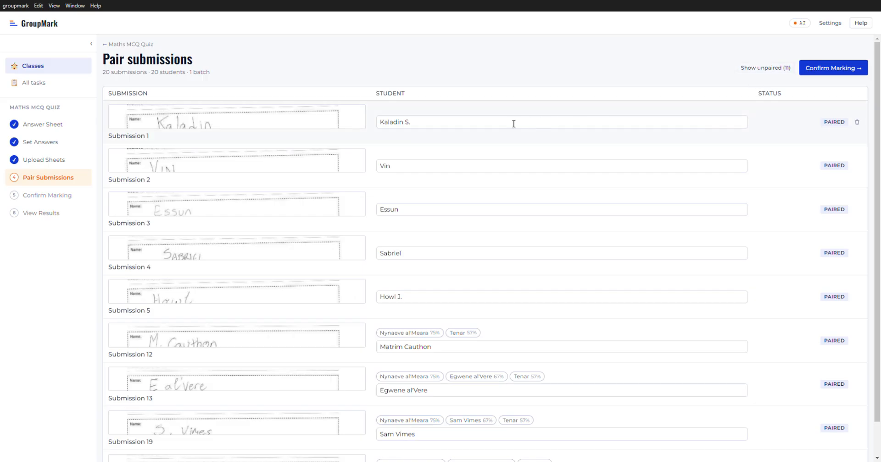
left_click(765, 68)
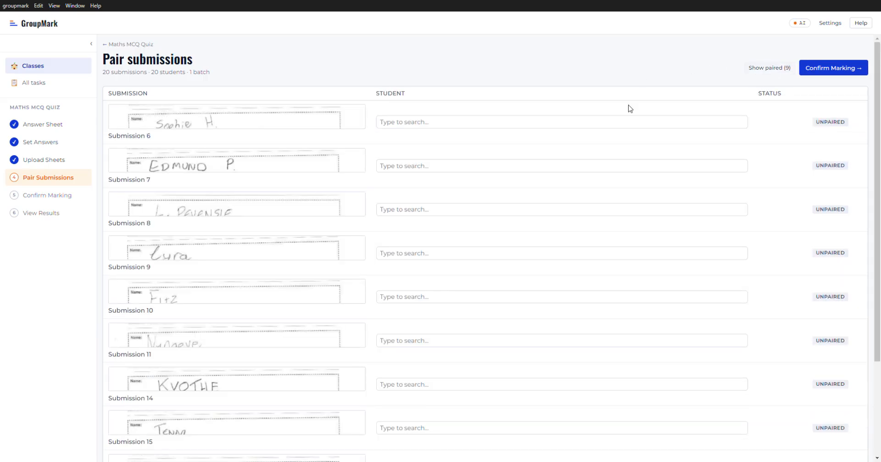
- Pair submissions 6 and 7 with the students matching their handwritten names, and refresh the list of unpaired submissions
left_click(434, 131)
type("s")
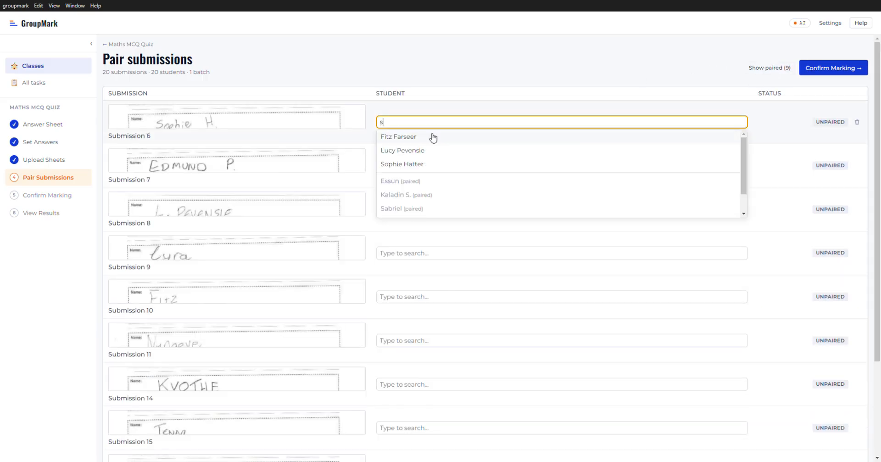
left_click(413, 165)
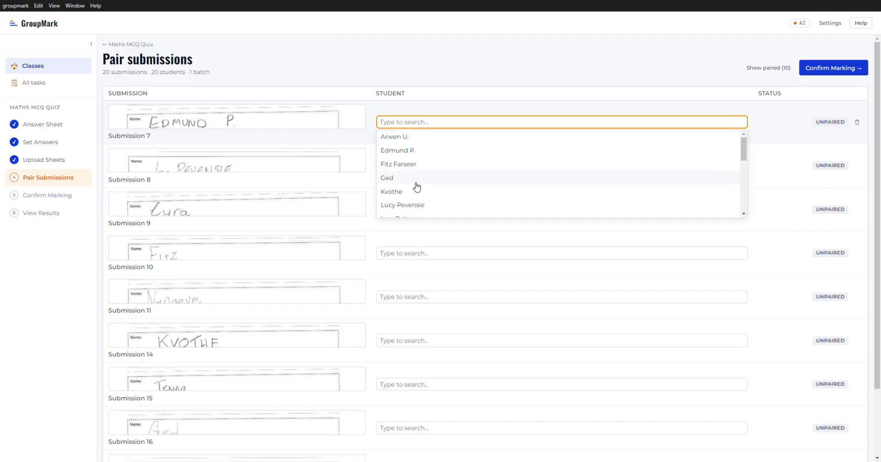
type("e")
left_click(419, 156)
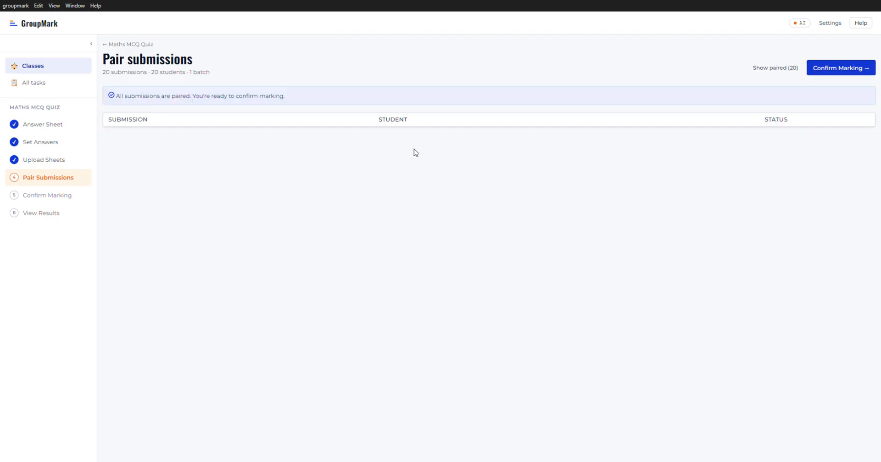
left_click(774, 68)
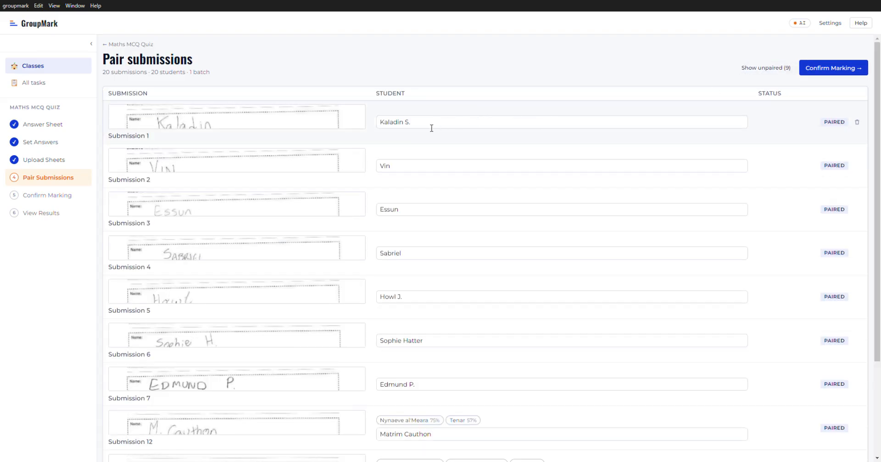
left_click(775, 68)
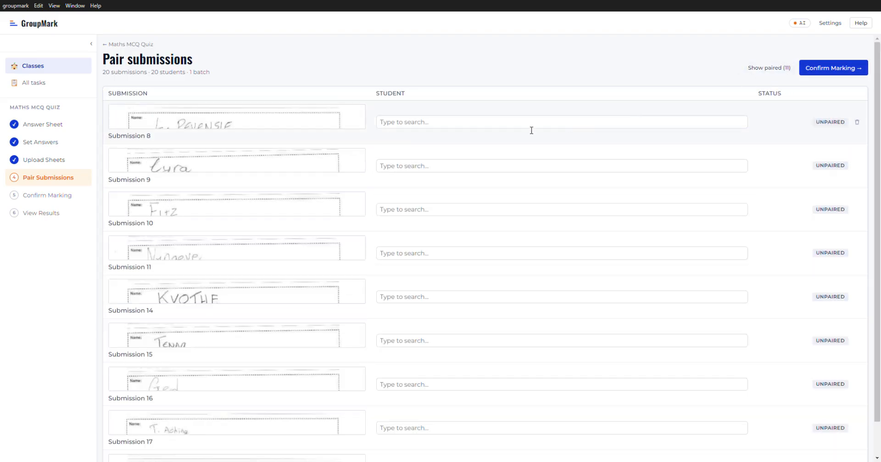
- Pair submissions 8, 9 and 10 with the students matching their handwritten names, and refresh the list of unpaired submissions
left_click(421, 123)
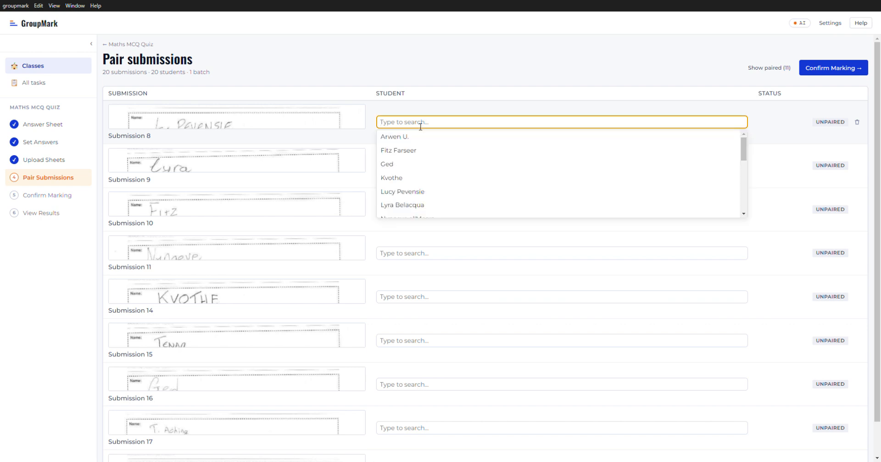
left_click(417, 191)
left_click(416, 191)
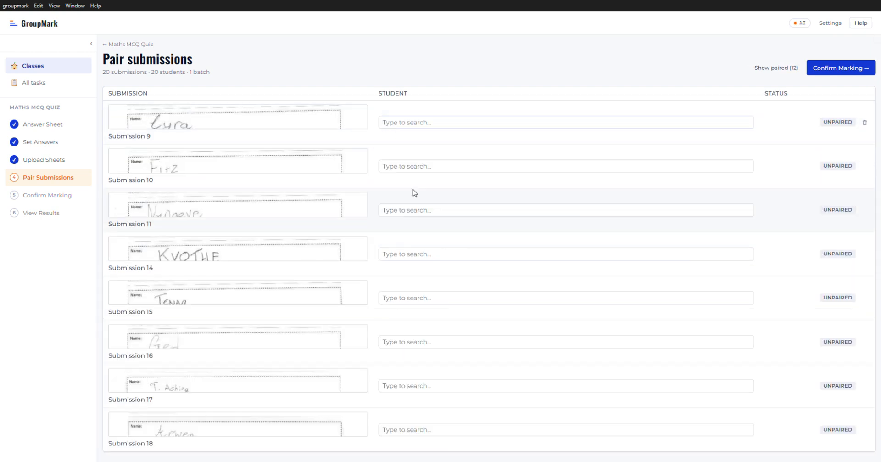
left_click(422, 151)
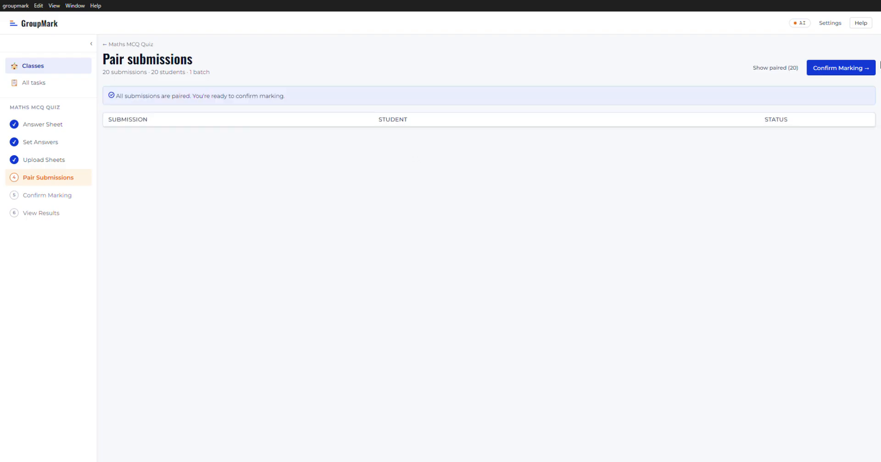
left_click(766, 69)
left_click(771, 69)
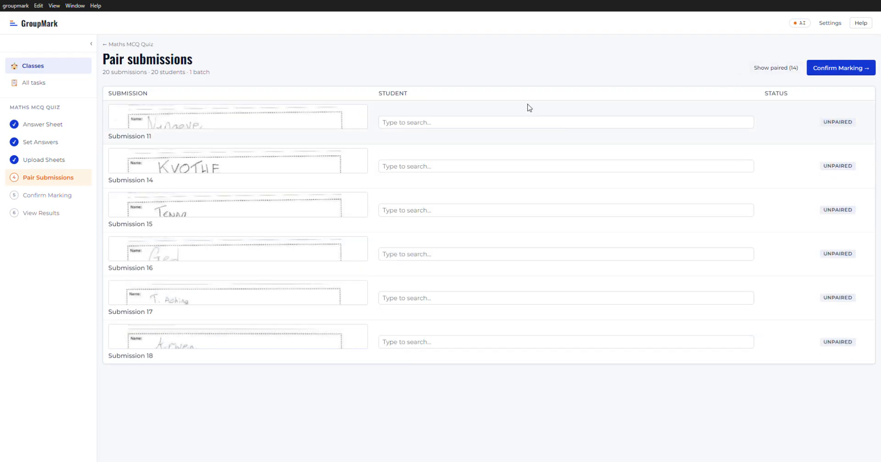
- Pair submissions 11, 14 and 15 with the students matching their handwritten names, and refresh the list of unpaired submissions
left_click(458, 121)
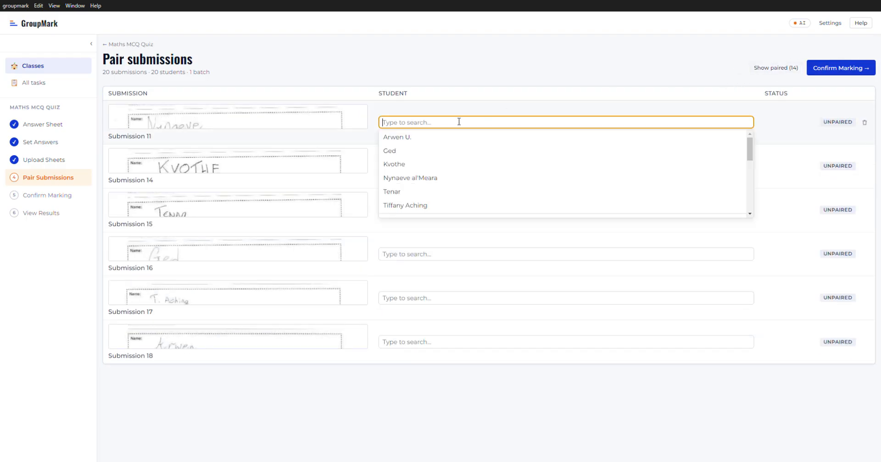
left_click(411, 177)
left_click(410, 165)
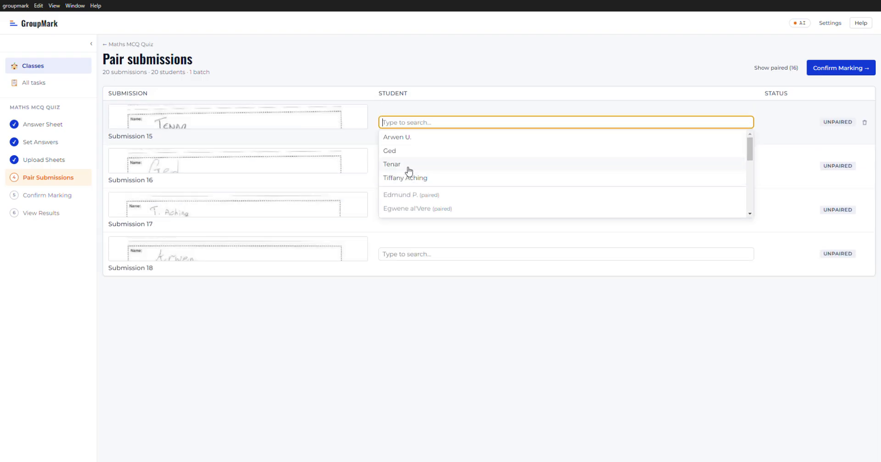
left_click(394, 165)
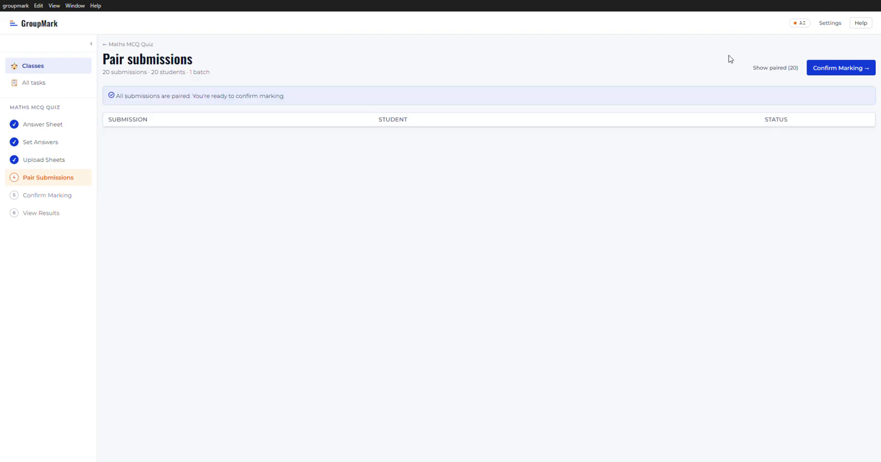
left_click(783, 67)
left_click(762, 68)
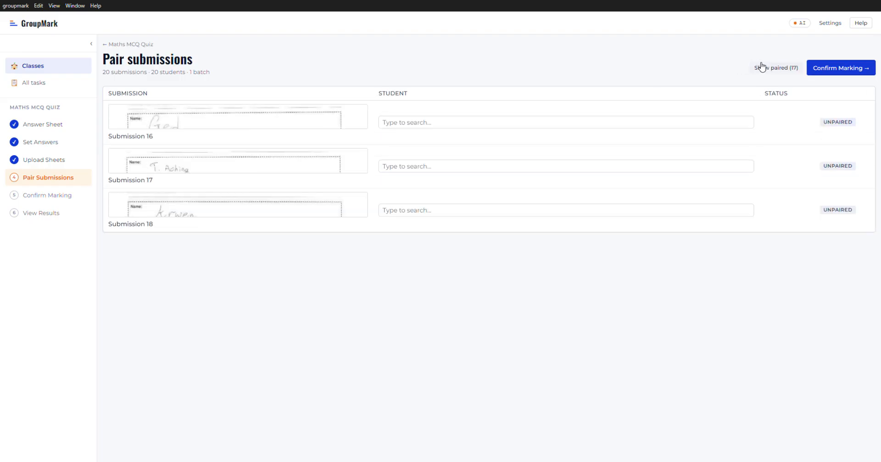
- Pair submissions 16, 17 and 18 with the students matching their handwritten names, and proceed to confirming the marking
left_click(433, 128)
left_click(406, 148)
left_click(411, 151)
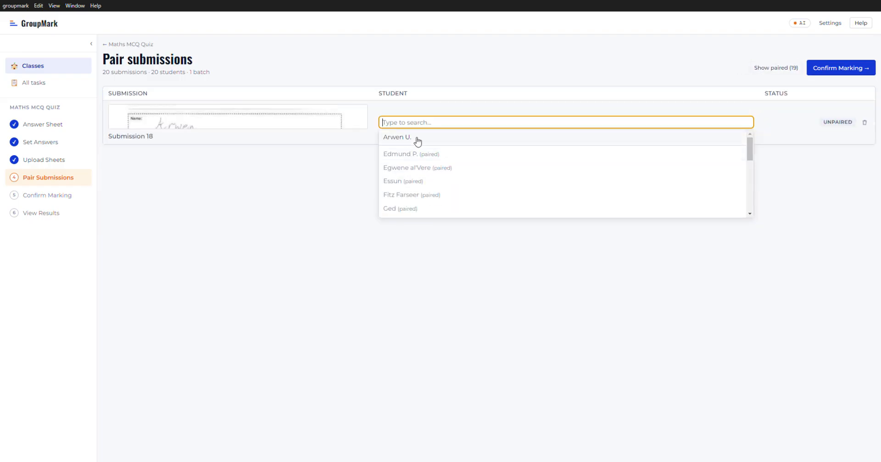
left_click(425, 144)
left_click(837, 69)
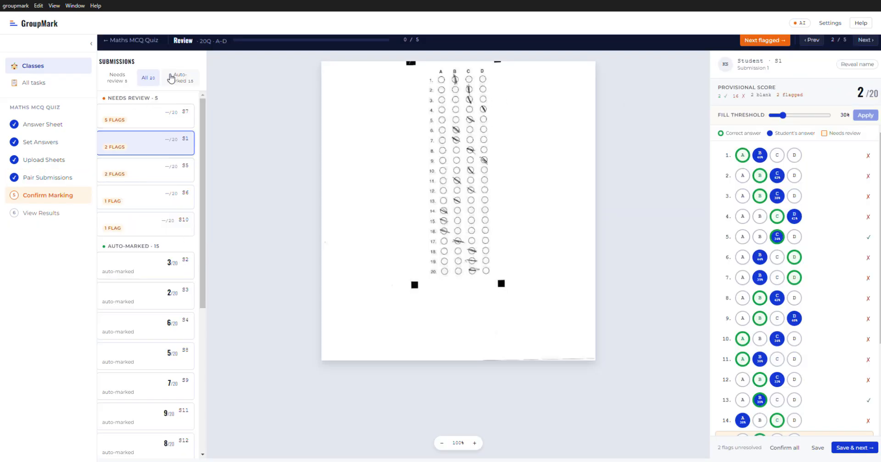
- Look through the auto-marked submissions and compare submission 13's detected answers with its scanned sheet across all 20 questions
left_click(171, 78)
left_click(164, 124)
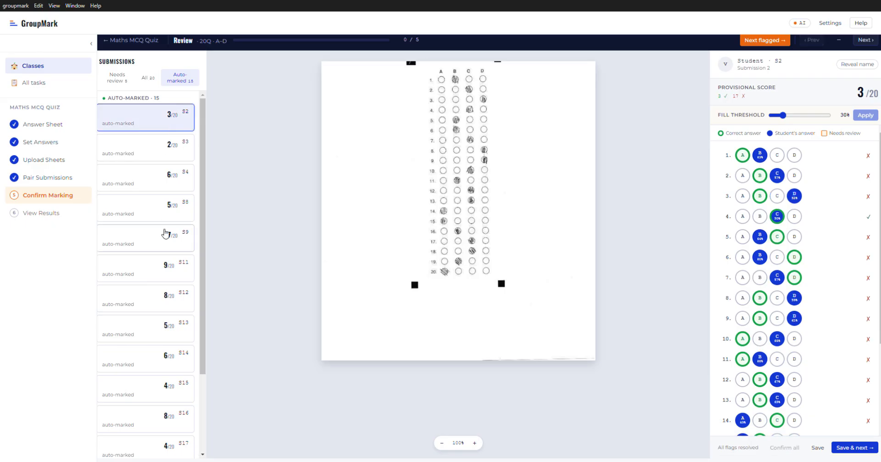
left_click(165, 229)
left_click(157, 341)
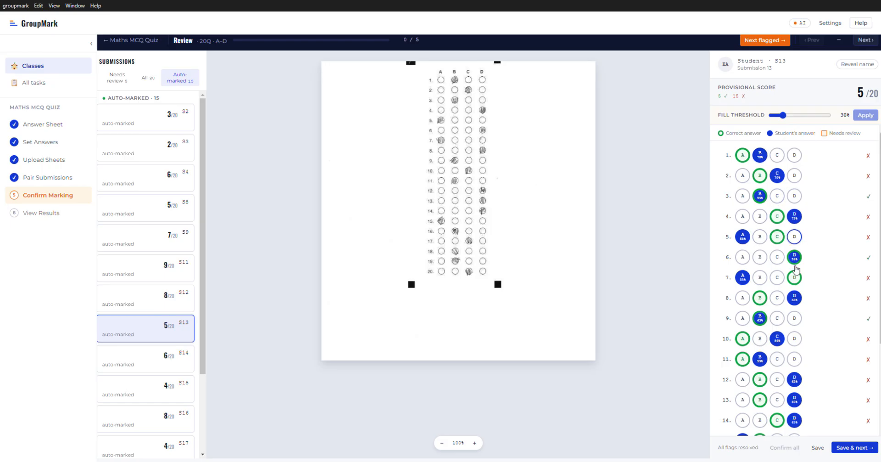
scroll(802, 178, "down", 3)
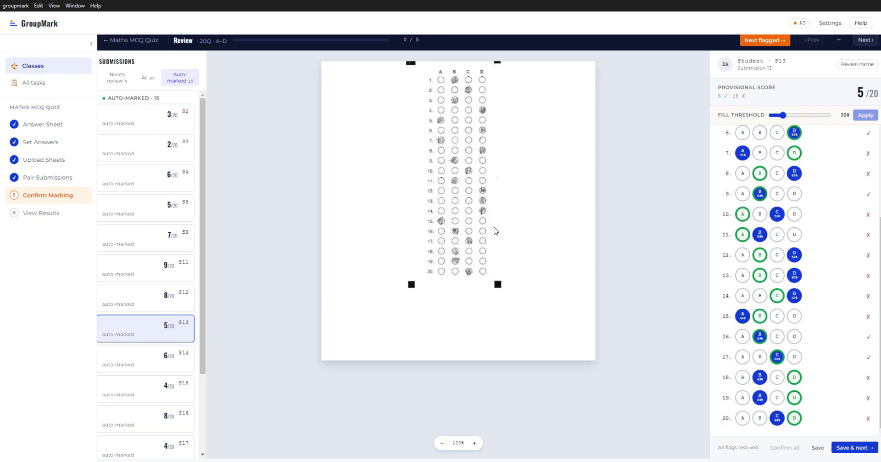
scroll(724, 222, "up", 3)
scroll(774, 233, "down", 3)
scroll(775, 234, "up", 3)
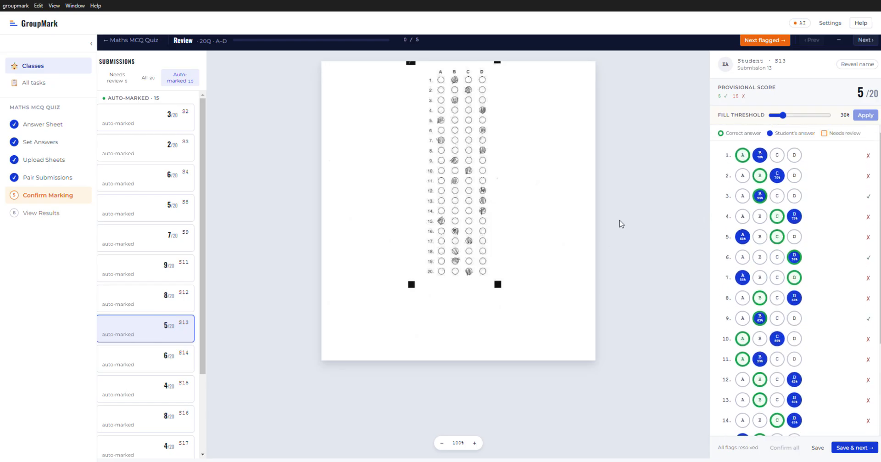
- Open submission 7 from those needing review, and reveal its student's name and hide it again
left_click(120, 79)
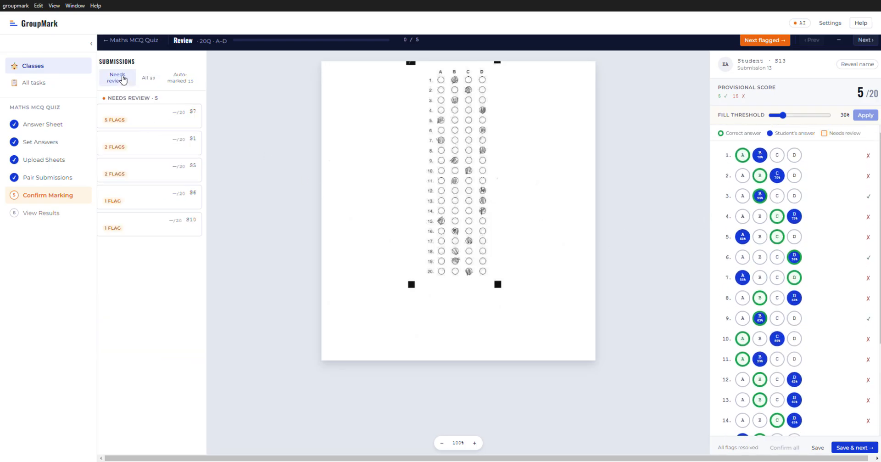
left_click(139, 125)
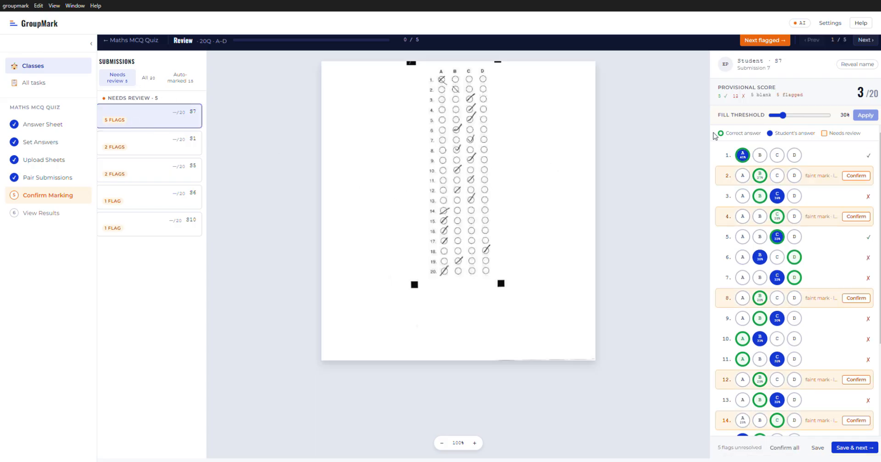
left_click(861, 65)
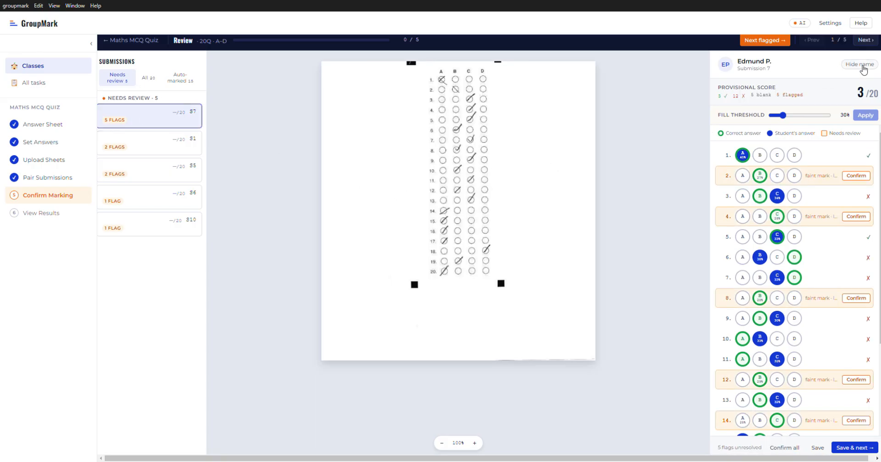
left_click(862, 66)
- Resolve submission 7's flagged answers as B for question 2, C for 4, B for 8, B for 12 and A for 14, and save it
left_click(754, 179)
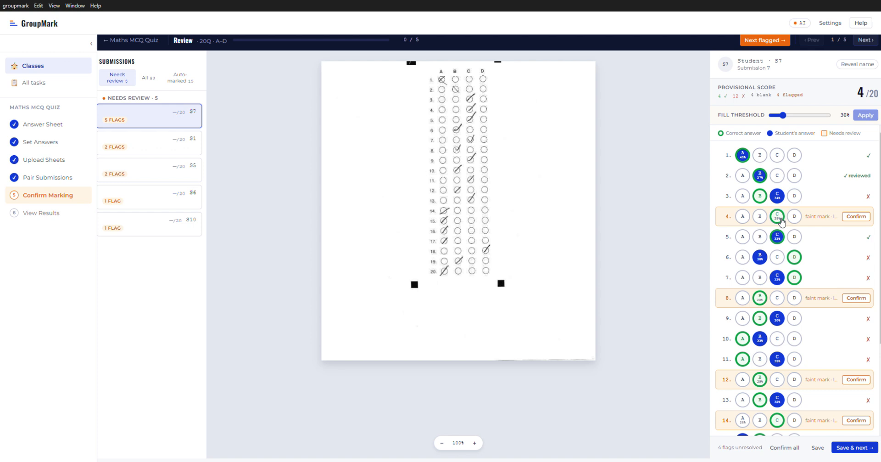
left_click(780, 219)
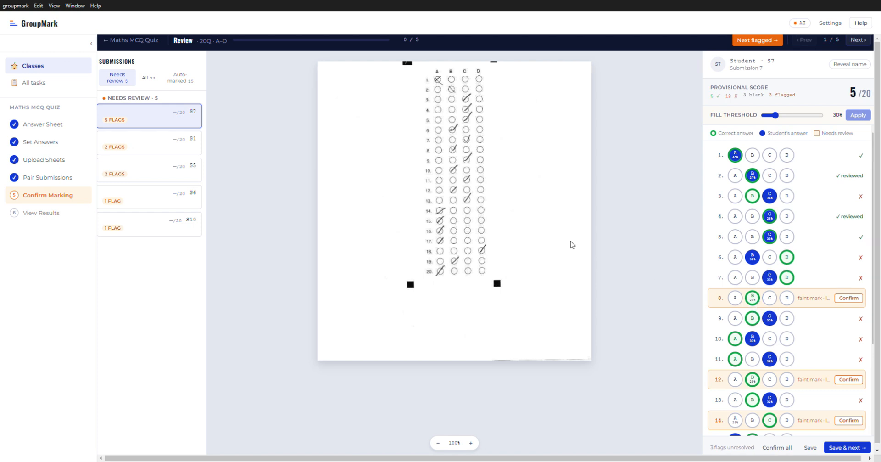
left_click(752, 298)
scroll(766, 293, "down", 2)
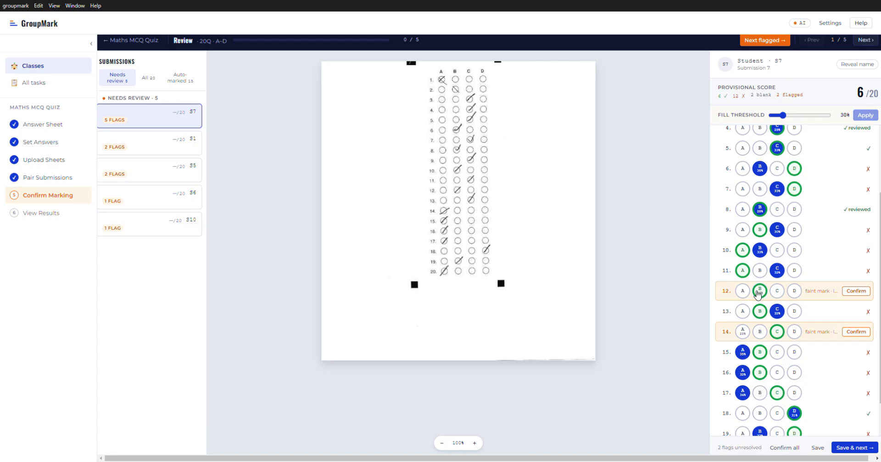
left_click(760, 293)
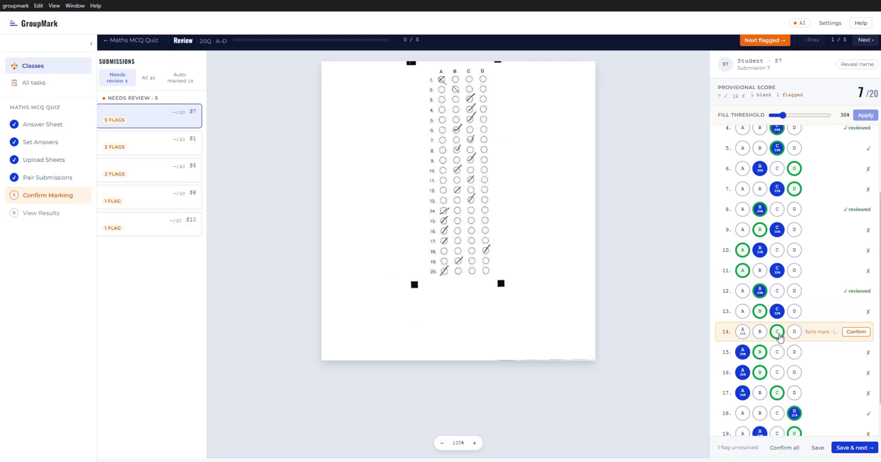
left_click(743, 331)
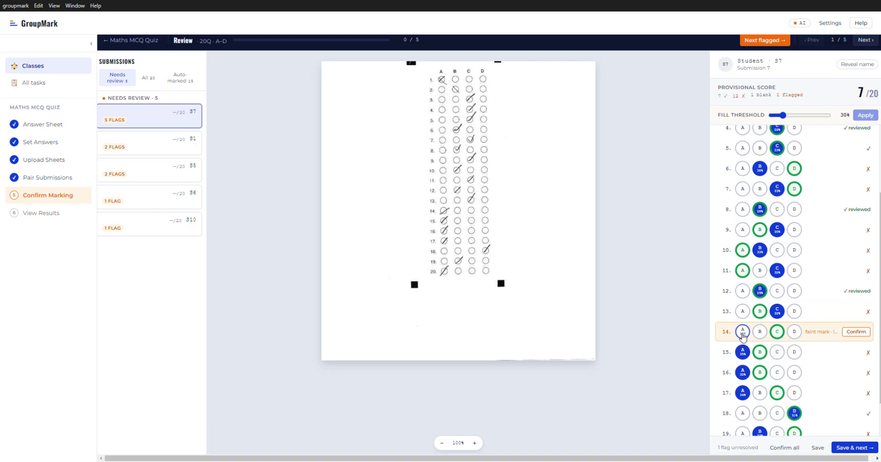
scroll(784, 370, "down", 1)
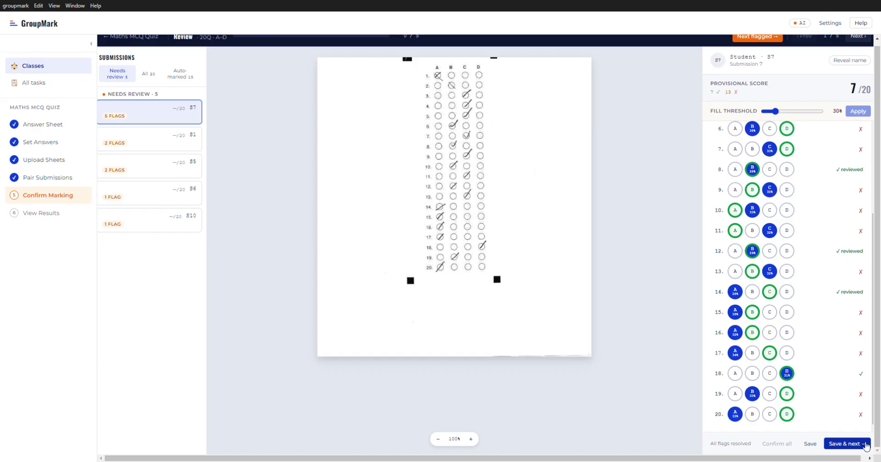
left_click(856, 445)
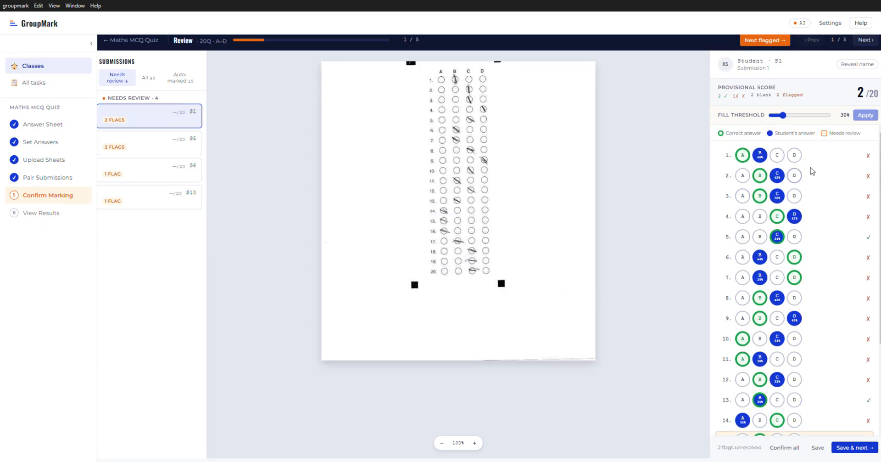
- Set the fill threshold to 22% for submission 1, check its detected answers, and save it
scroll(807, 243, "down", 2)
scroll(808, 284, "down", 1)
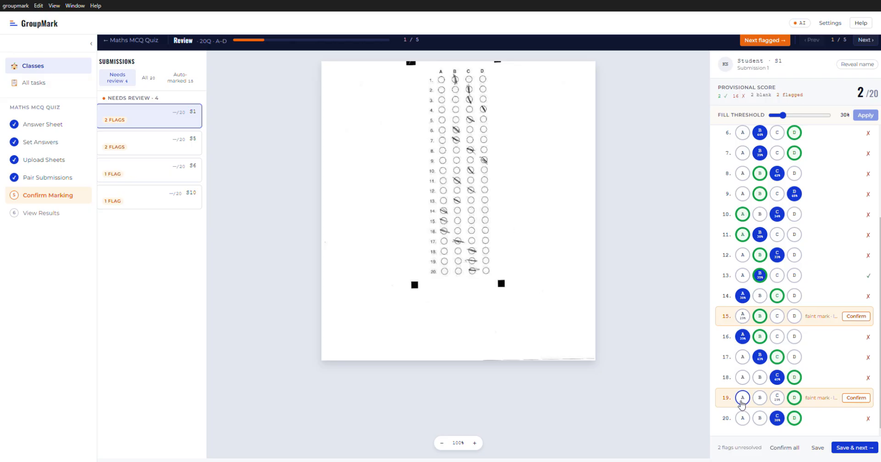
left_click_drag(783, 114, 778, 115)
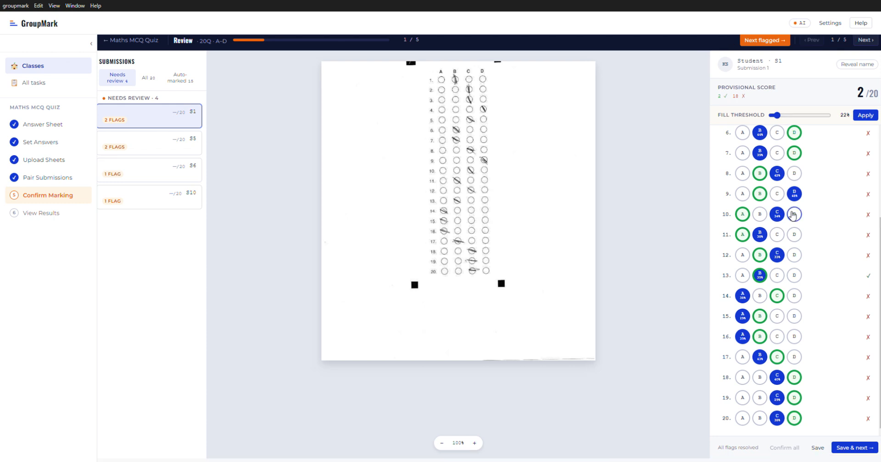
scroll(829, 256, "up", 3)
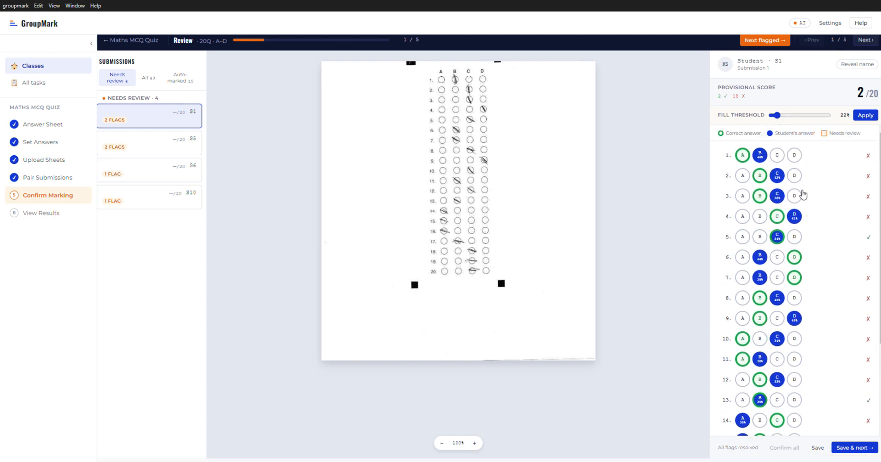
scroll(770, 195, "down", 3)
scroll(800, 280, "up", 3)
scroll(789, 188, "down", 3)
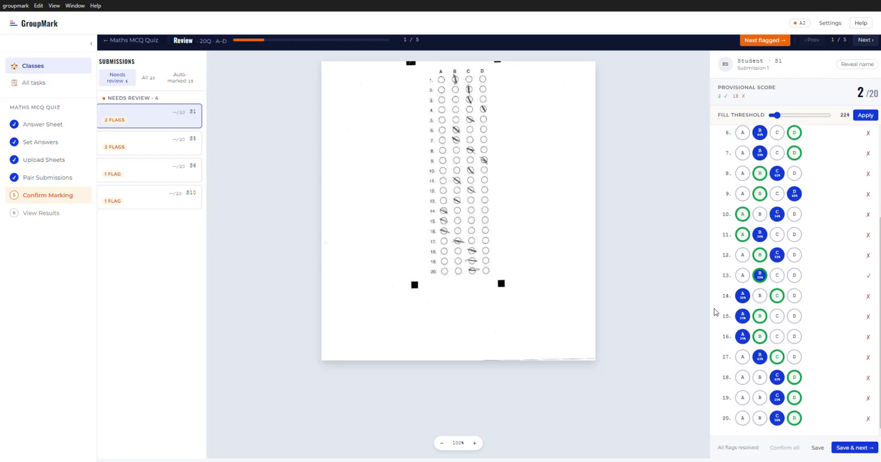
left_click(861, 447)
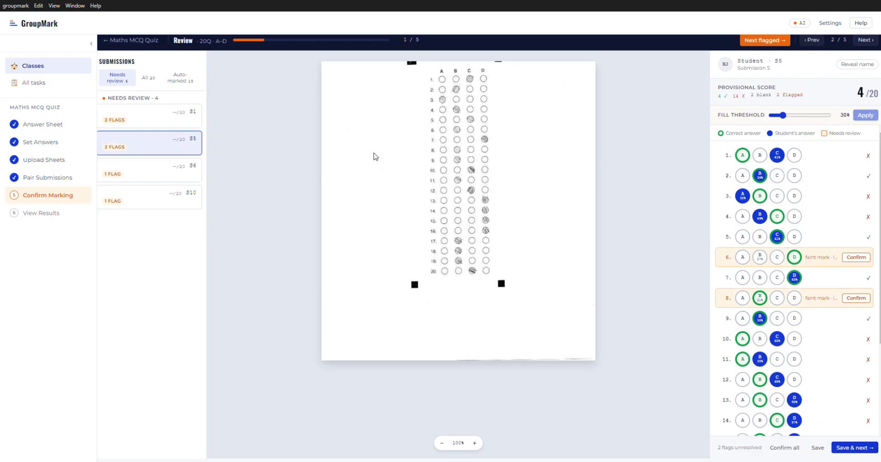
- Re-read the sheets at a 22% fill threshold, and resolve submission 5's flagged question 8 as B and save it
left_click_drag(783, 115, 778, 114)
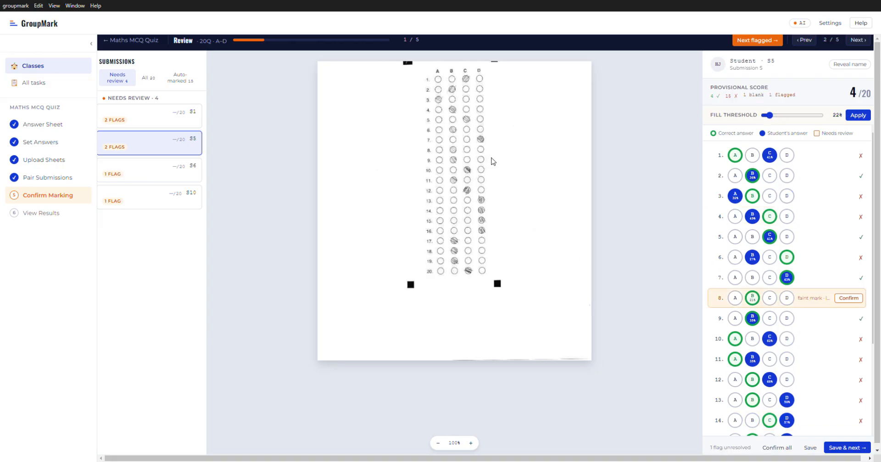
left_click(753, 297)
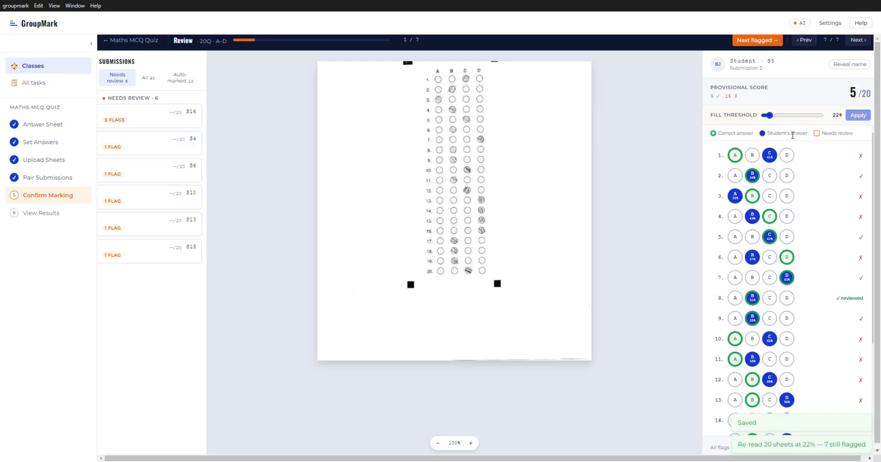
- Raise the fill threshold to 25% and apply it to re-read all the sheets
scroll(780, 275, "down", 3)
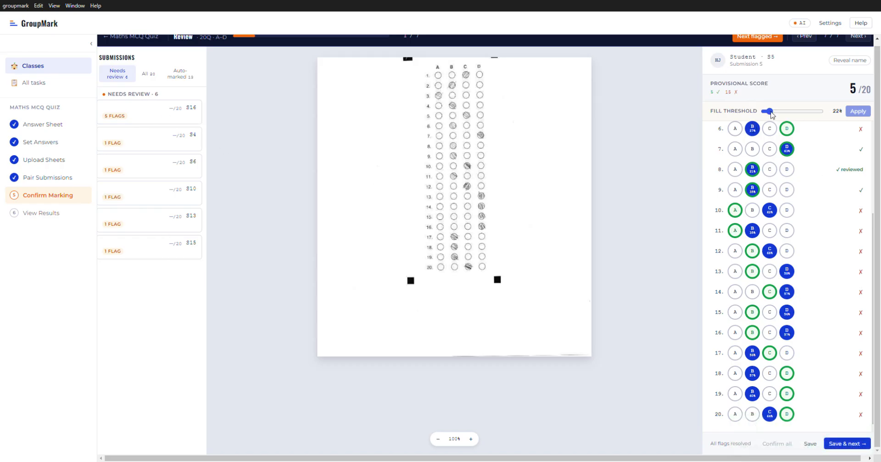
left_click_drag(772, 115, 778, 115)
left_click(874, 116)
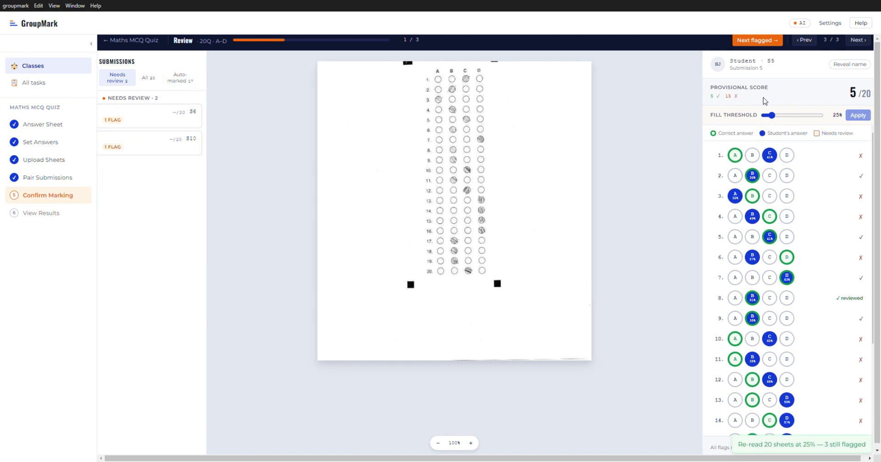
- Open submission 6 from those needing review, confirm its flagged question 5 as blank, and save it
left_click(168, 122)
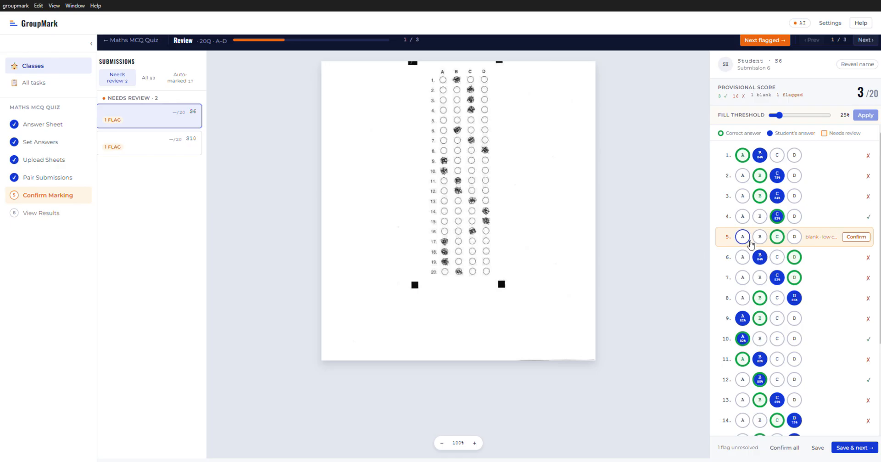
left_click(856, 236)
scroll(840, 321, "down", 3)
scroll(842, 357, "down", 1)
left_click(877, 443)
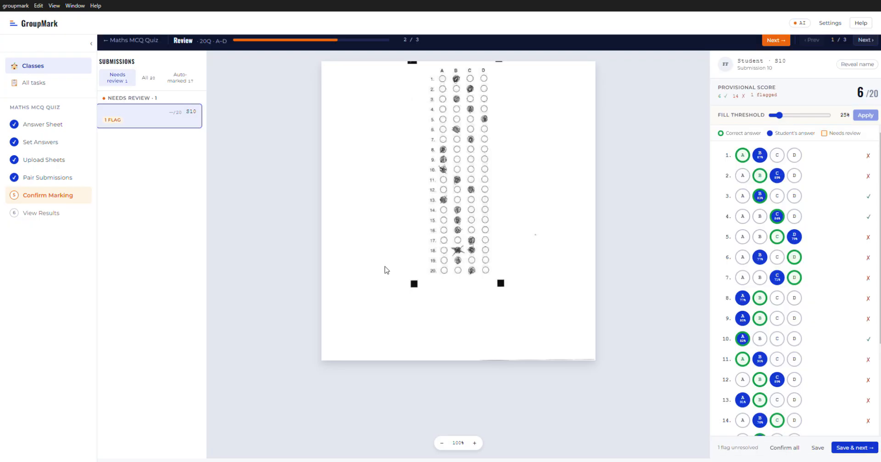
- Clear both B and C from submission 10's over-shaded question 18, leaving it blank, and save it
scroll(771, 311, "down", 3)
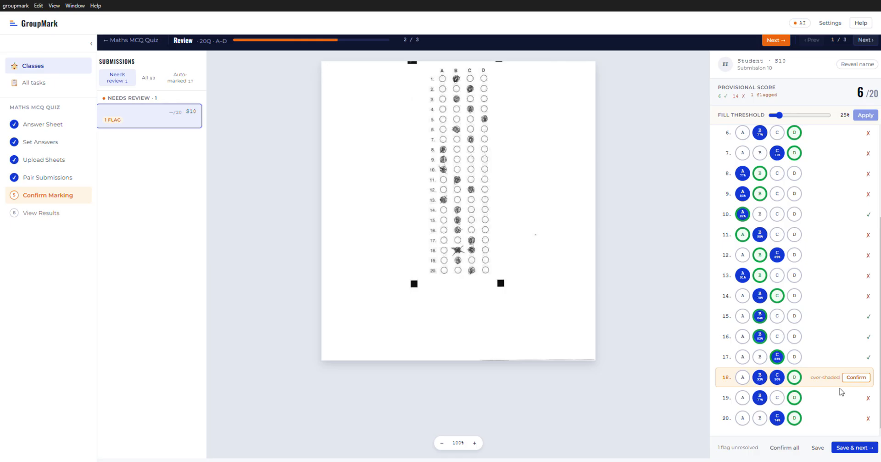
left_click(768, 381)
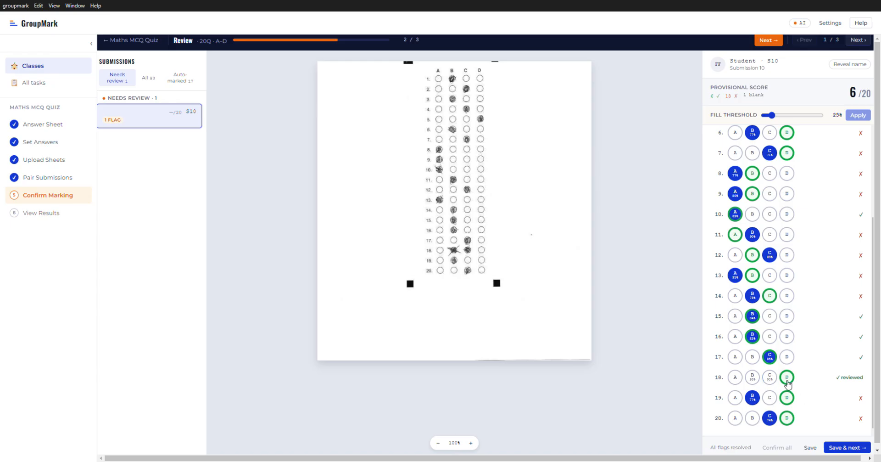
left_click(838, 444)
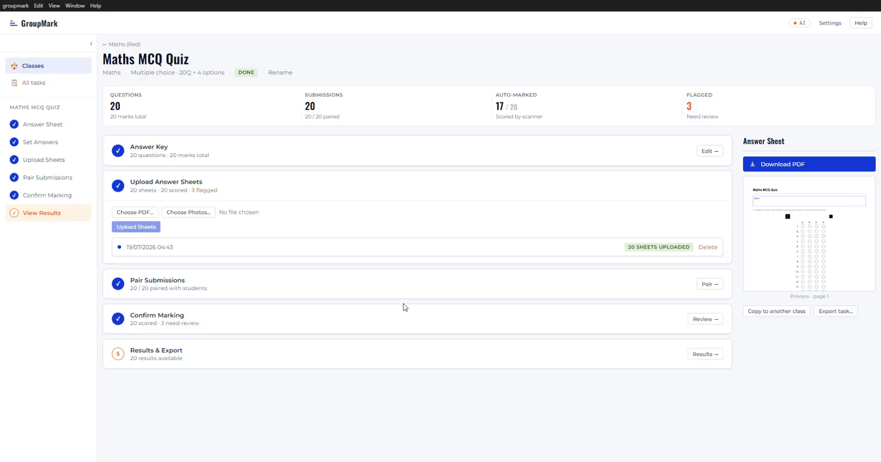
- Reopen the marking review, browse all the submissions, and check submission 7's detected answers against its scanned sheet
left_click(702, 321)
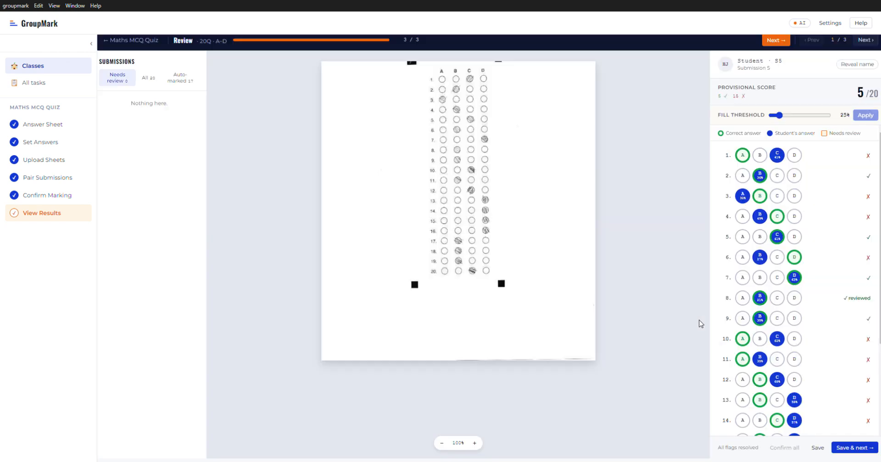
left_click(149, 79)
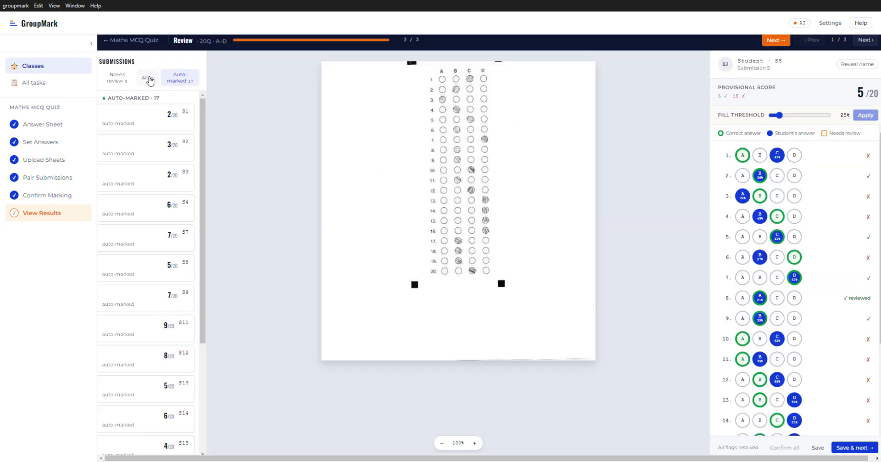
left_click(163, 277)
left_click(142, 369)
left_click(164, 230)
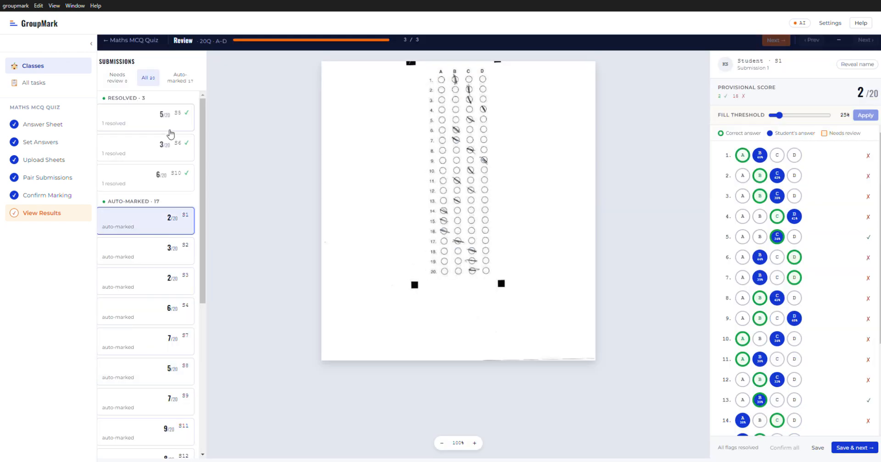
left_click(170, 129)
left_click(173, 357)
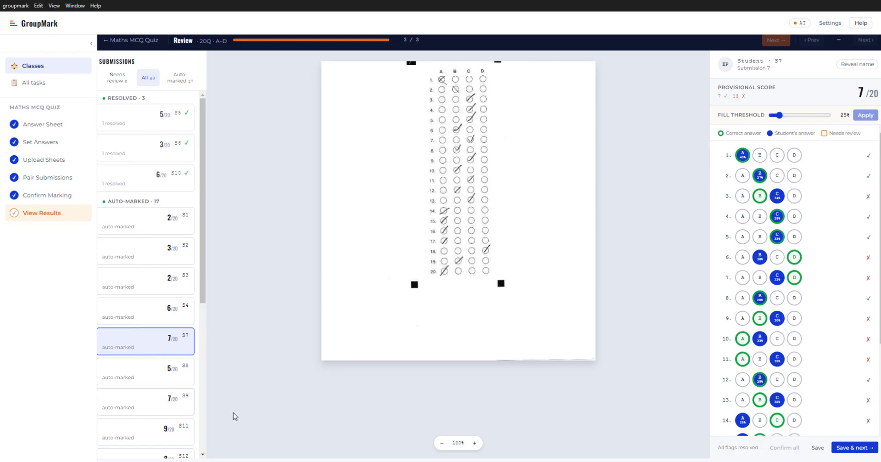
scroll(785, 358, "down", 3)
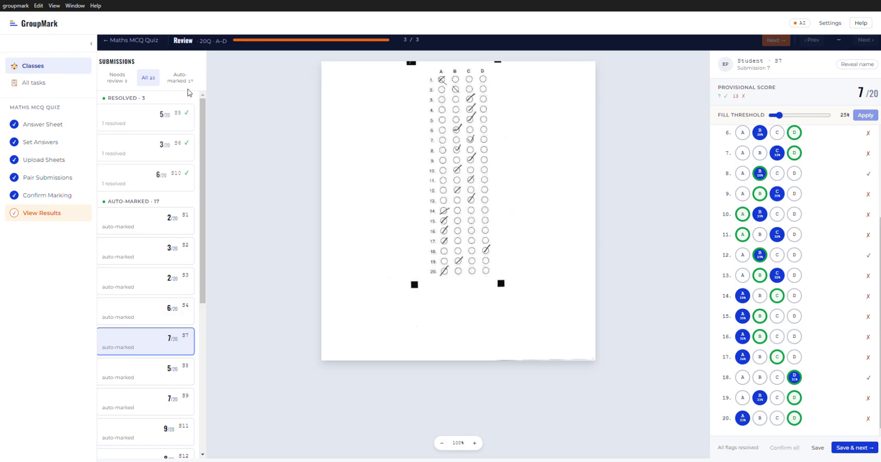
- Open the quiz results and examine the class average, median and per-question scores from Q1 to Q20
left_click(137, 42)
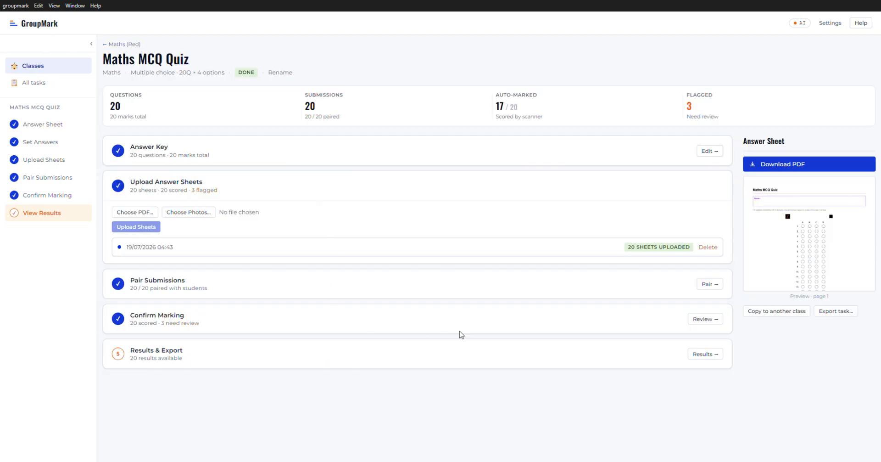
left_click(704, 354)
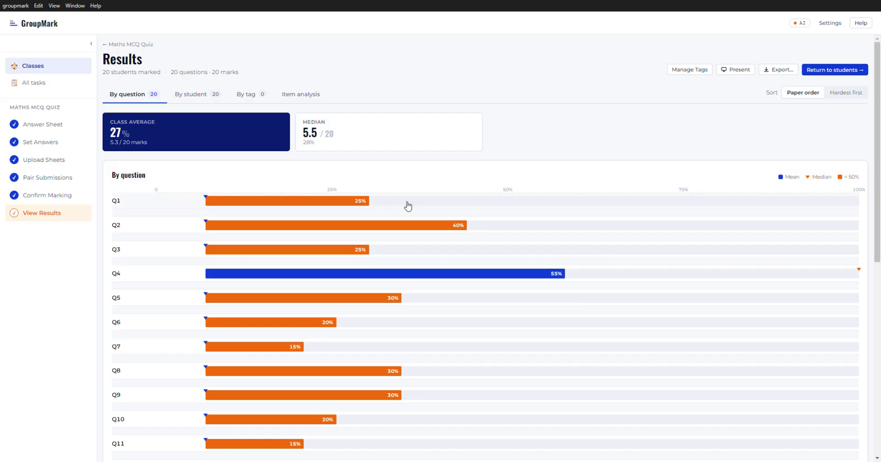
scroll(641, 170, "down", 5)
scroll(643, 172, "down", 4)
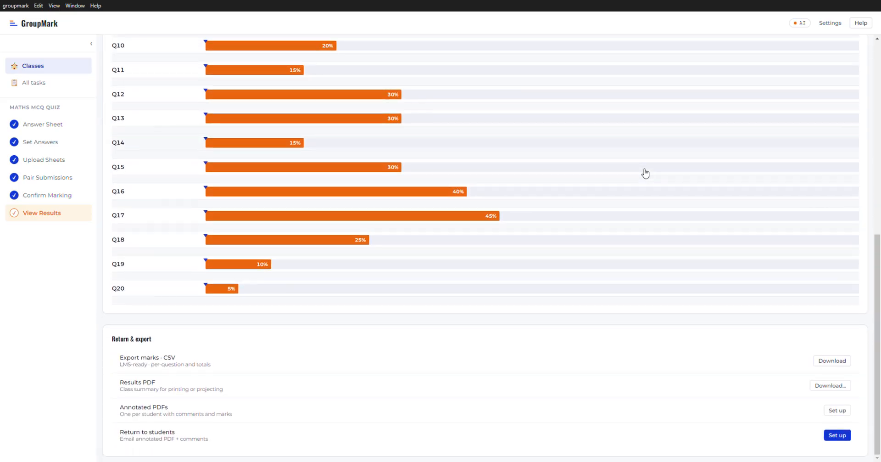
scroll(644, 173, "up", 9)
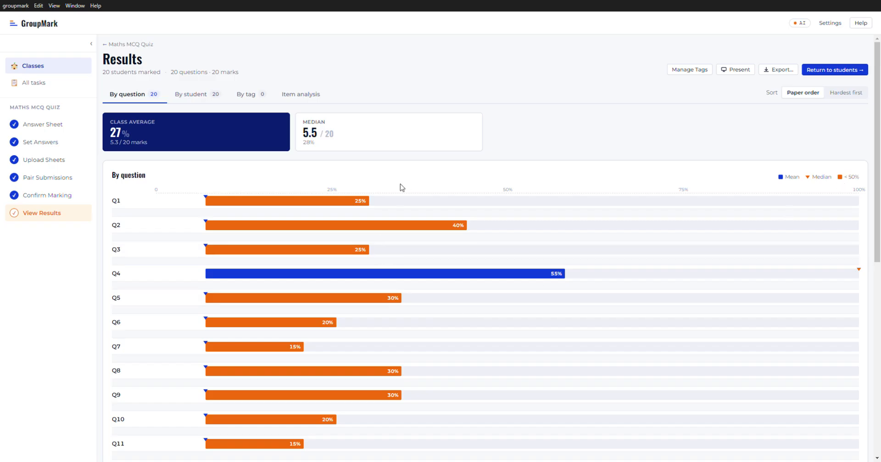
scroll(400, 220, "down", 5)
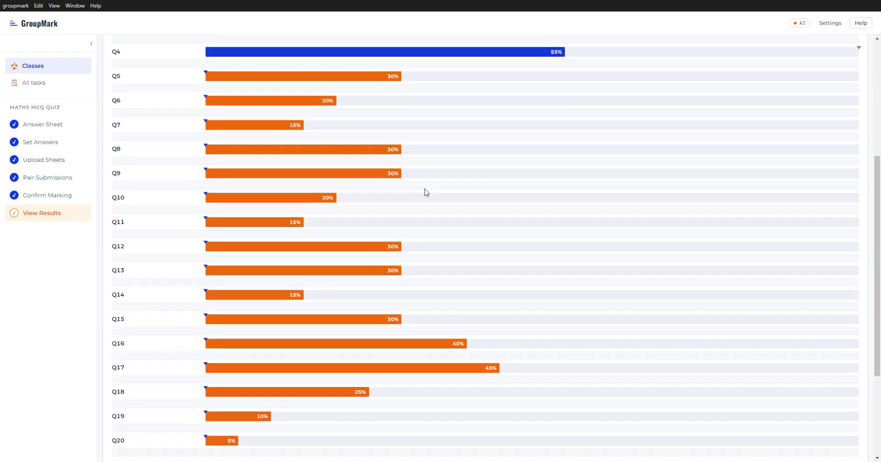
scroll(426, 191, "down", 3)
scroll(422, 196, "up", 8)
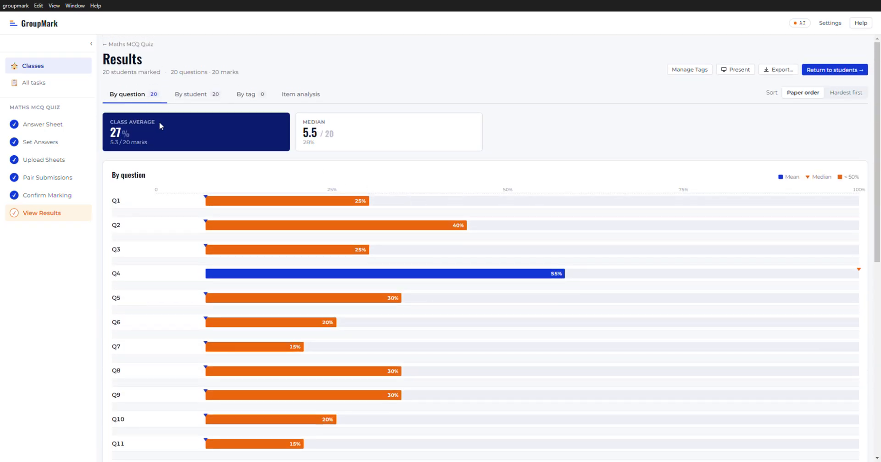
- View the results by student, examining the class distribution and each student's marks in the task markbook
left_click(204, 97)
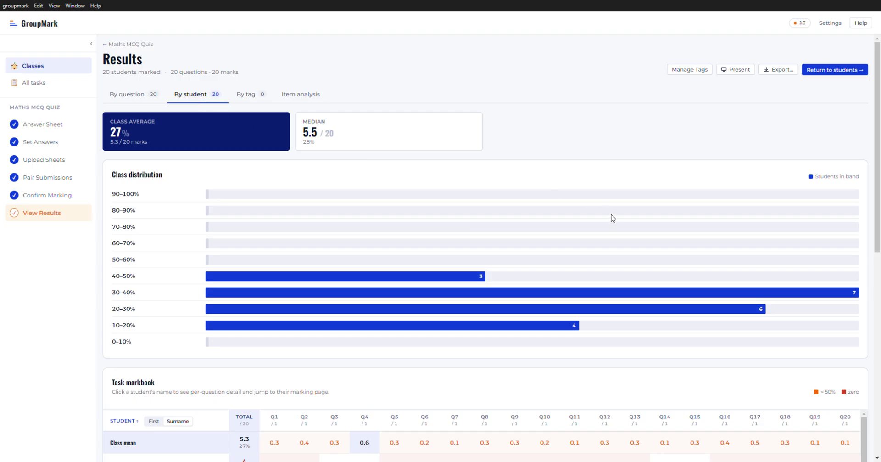
scroll(612, 218, "down", 7)
scroll(611, 220, "up", 6)
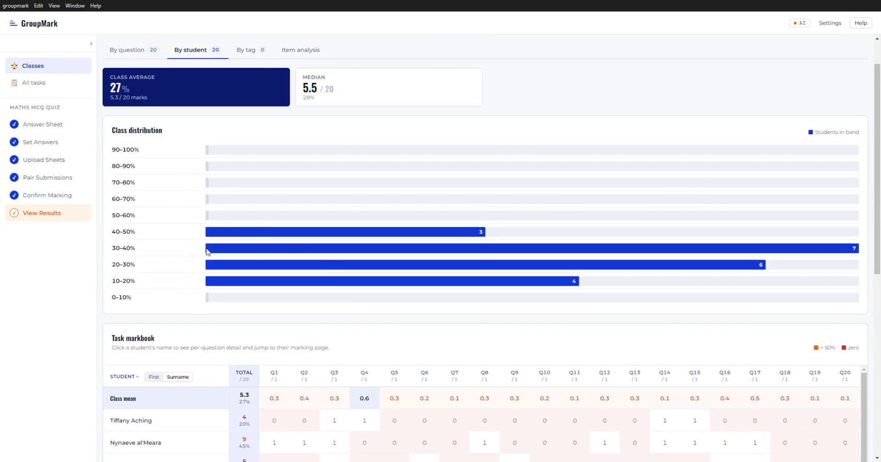
scroll(296, 178, "up", 1)
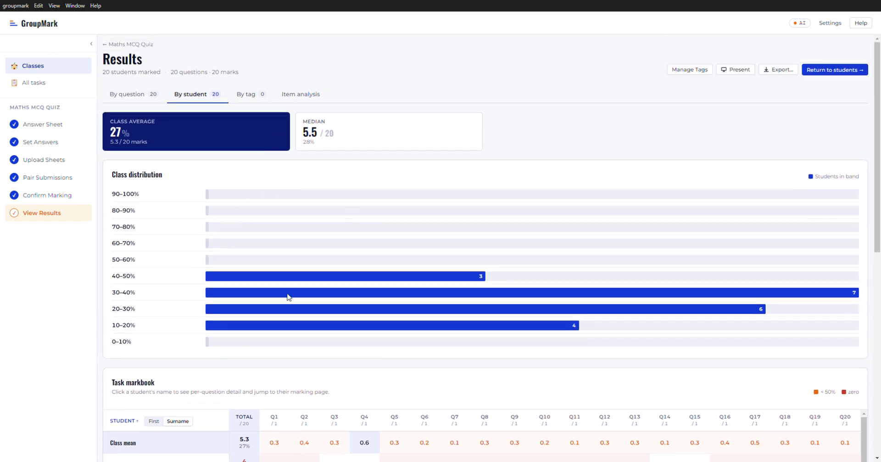
scroll(288, 296, "down", 5)
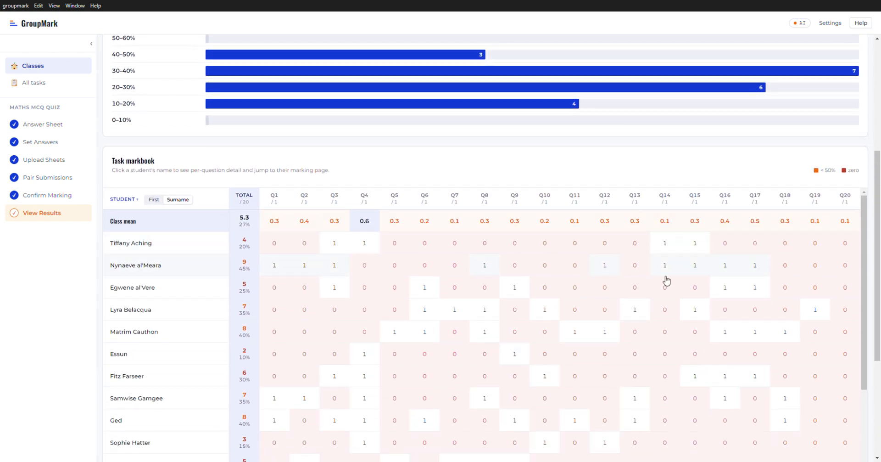
scroll(459, 282, "down", 3)
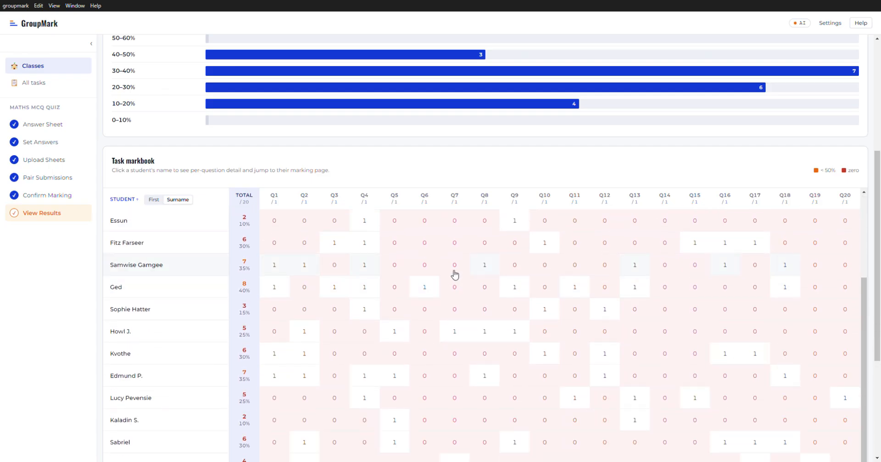
scroll(455, 274, "down", 1)
scroll(381, 292, "up", 1)
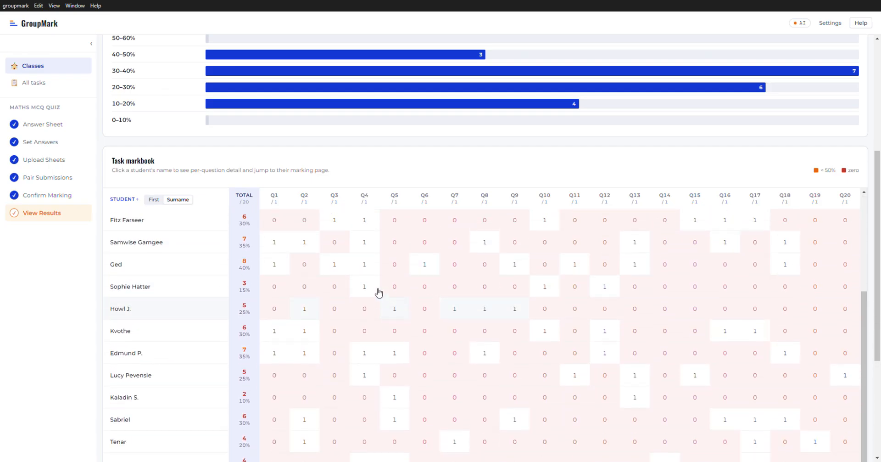
scroll(379, 292, "up", 3)
scroll(373, 291, "up", 5)
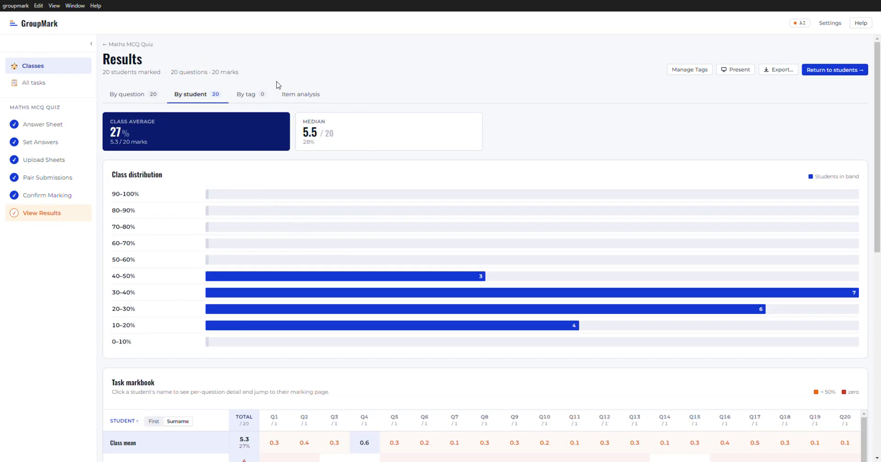
- Open the item analysis and examine question difficulty, discrimination and the answer-choice warnings for Q4 and Q14
left_click(306, 94)
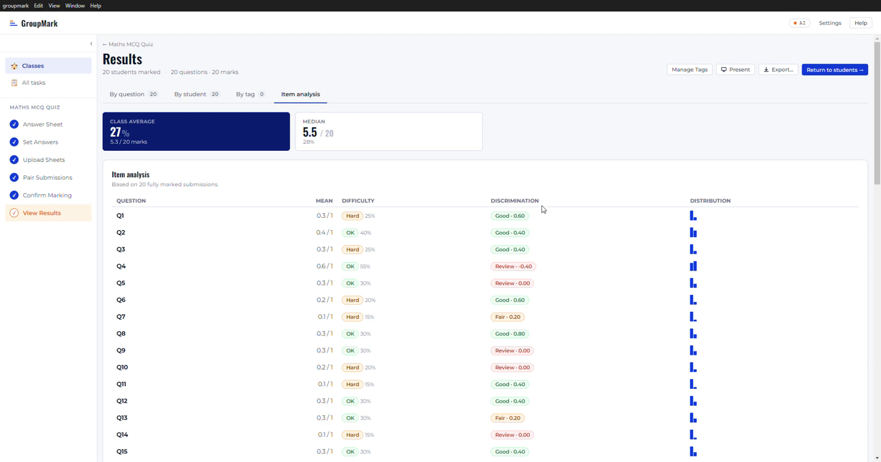
scroll(586, 183, "down", 15)
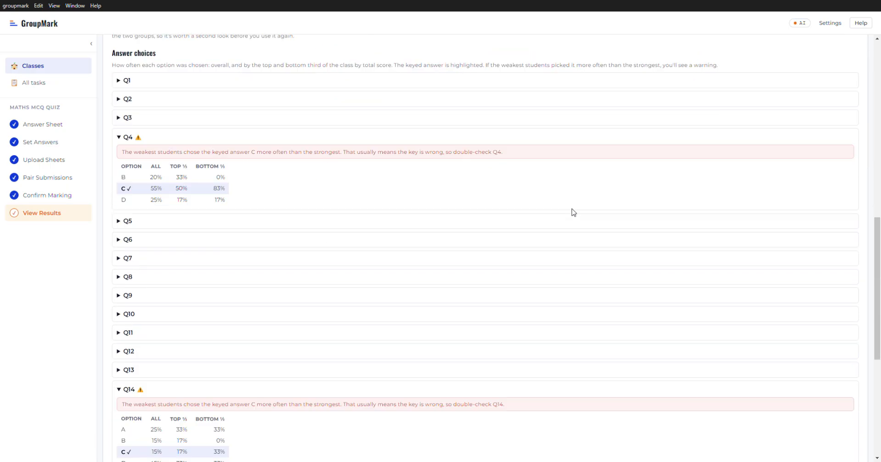
scroll(332, 269, "up", 8)
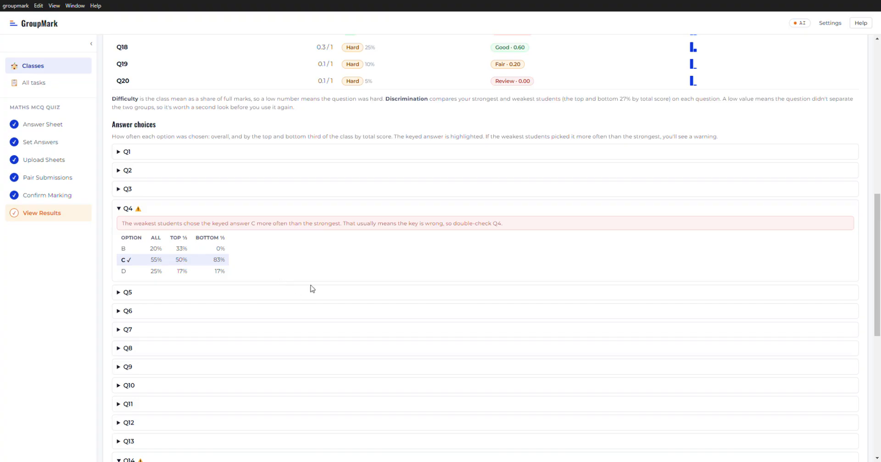
- Return to the results by question and examine the scores from Q1 to Q20 and the return and export options
scroll(358, 289, "up", 6)
scroll(357, 289, "up", 4)
left_click(134, 94)
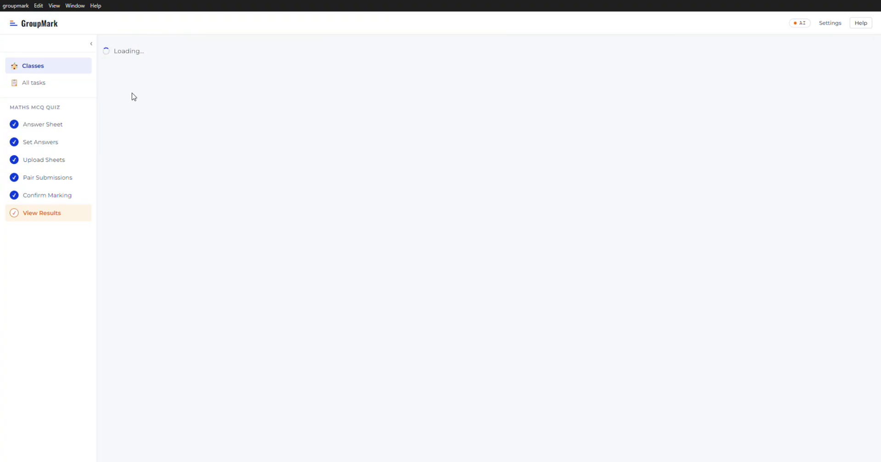
scroll(282, 198, "down", 8)
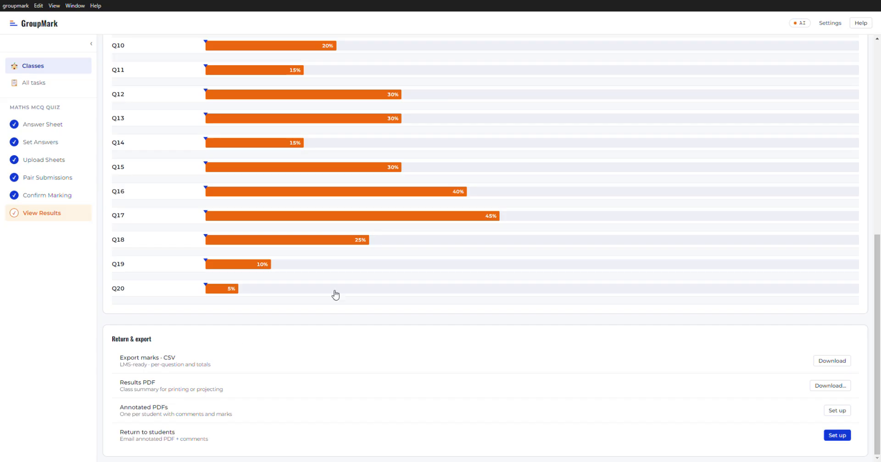
scroll(390, 315, "up", 5)
scroll(398, 299, "up", 1)
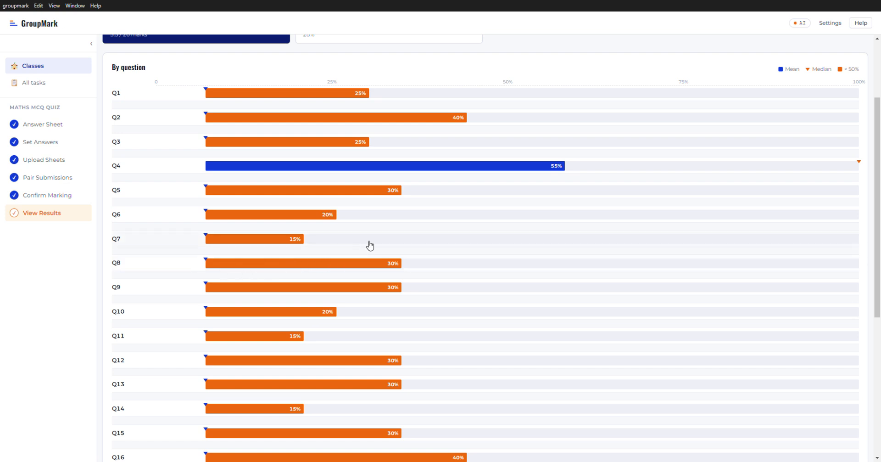
scroll(369, 246, "down", 6)
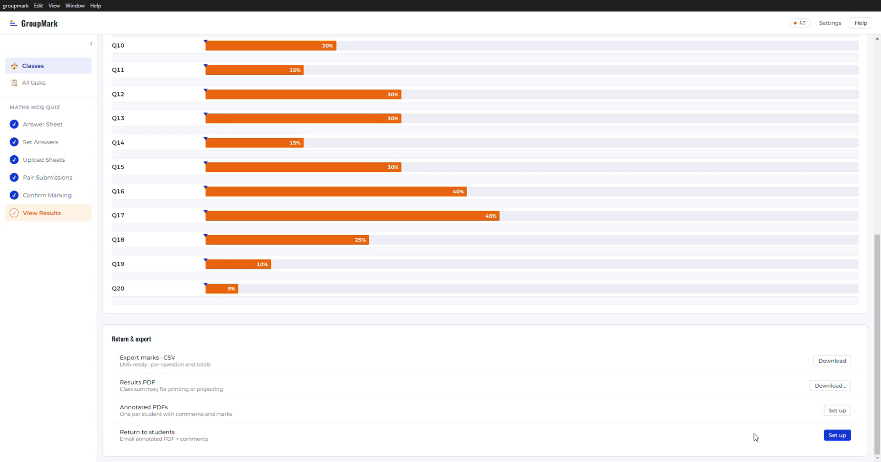
scroll(418, 307, "up", 5)
scroll(415, 304, "up", 2)
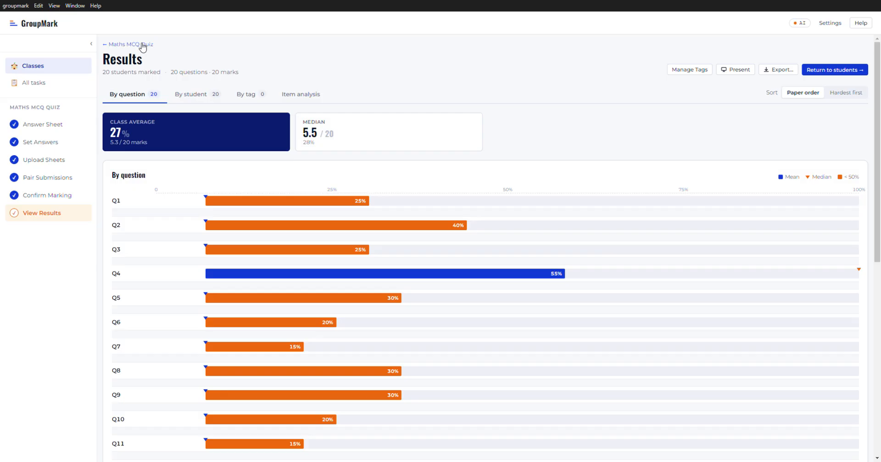
- Sort the question results by hardest first and examine the reordered scores
left_click(840, 92)
scroll(312, 225, "down", 5)
scroll(316, 219, "up", 10)
scroll(486, 209, "down", 8)
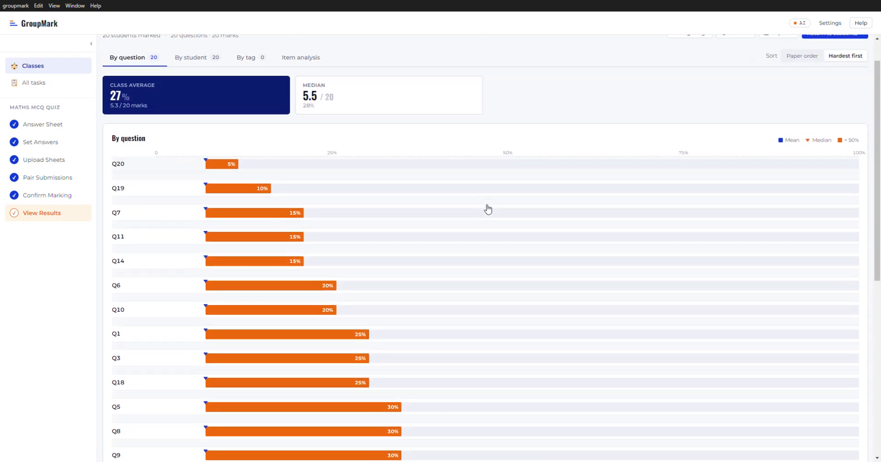
scroll(432, 216, "up", 7)
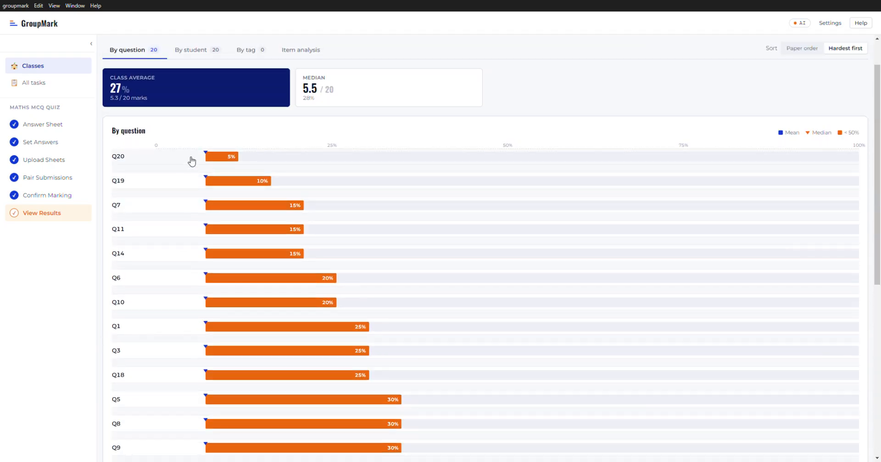
scroll(158, 232, "up", 2)
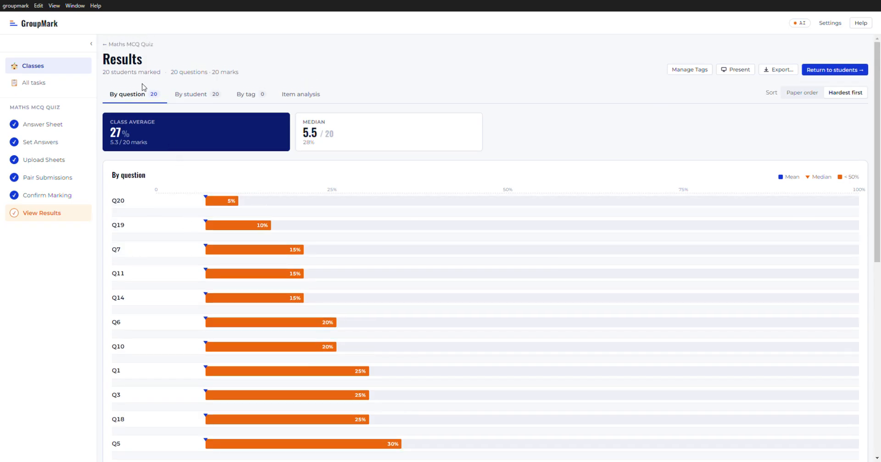
- In the Maths (Red) class, create the standard task Star Trekking from Star Trekking blank.pdf and start defining its questions
left_click(140, 44)
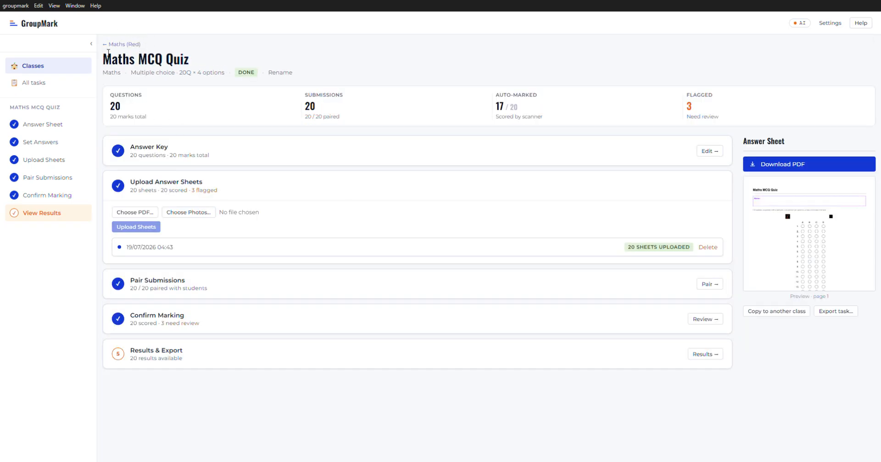
left_click(123, 44)
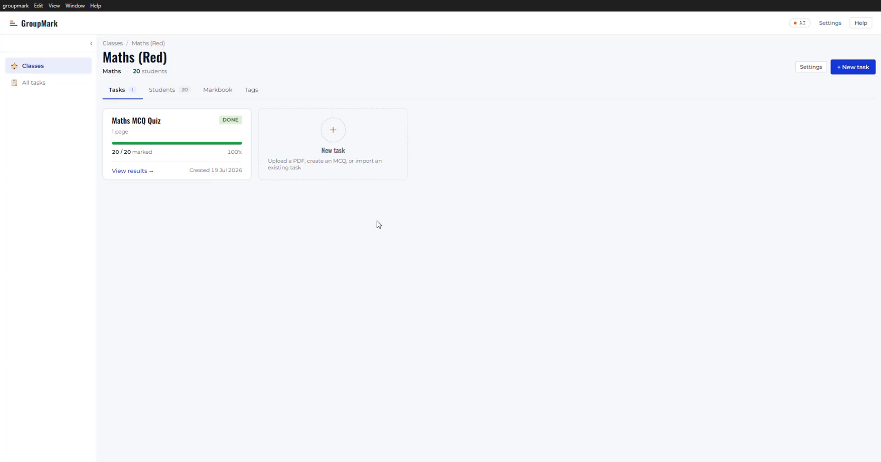
left_click(356, 165)
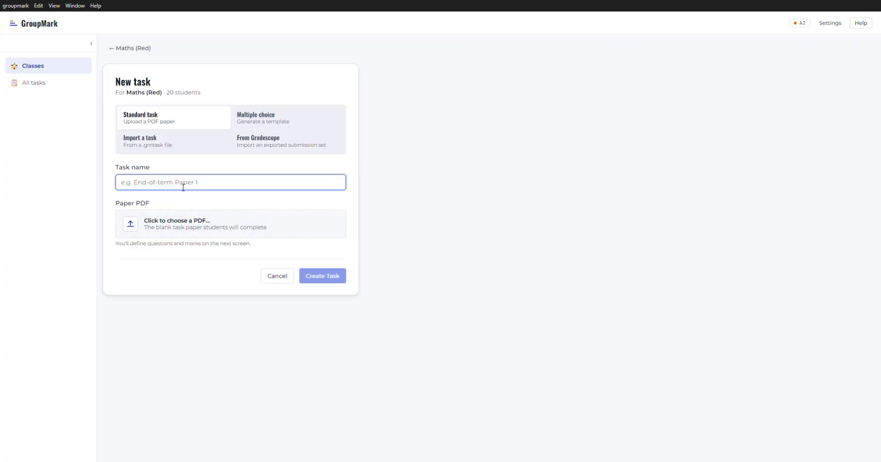
type("Star Trekking")
left_click(223, 215)
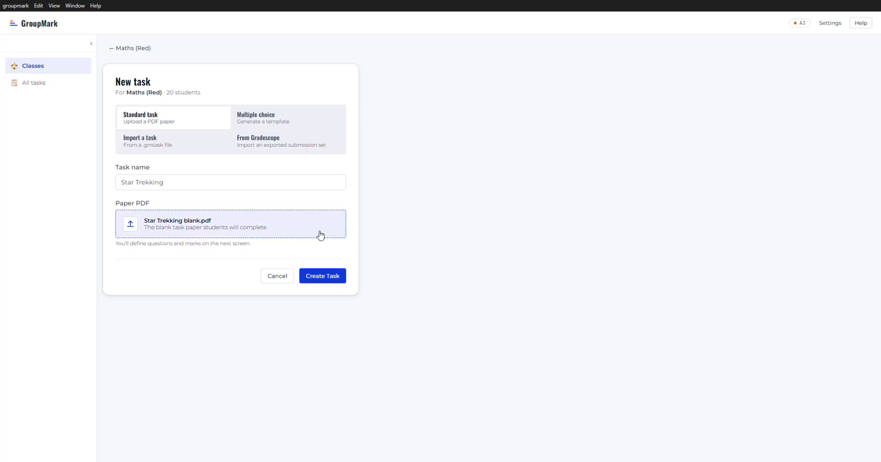
left_click(337, 276)
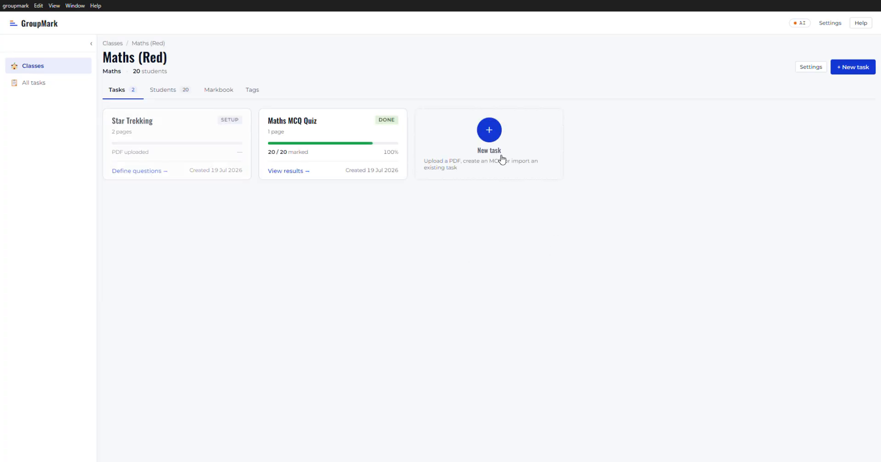
left_click(146, 122)
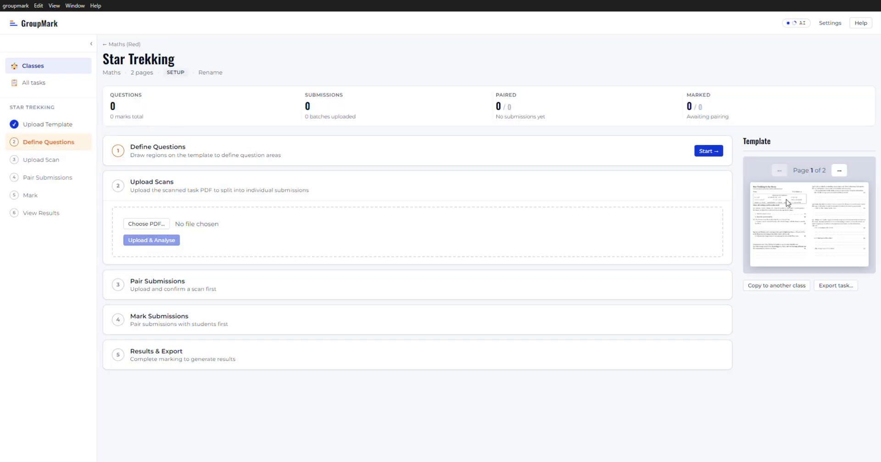
left_click(713, 154)
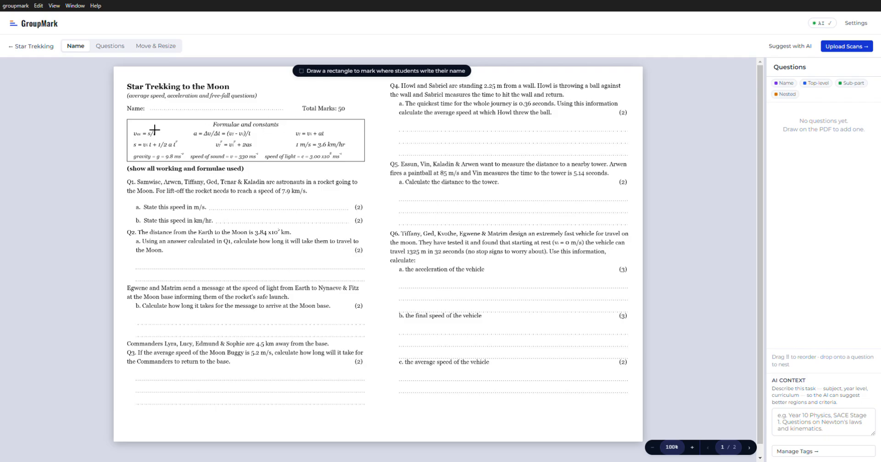
- Mark the name region and five answer regions for Q1 to Q3 on page 1, nesting the first four as sub-parts of Q1 and Q2
left_click_drag(156, 103, 278, 111)
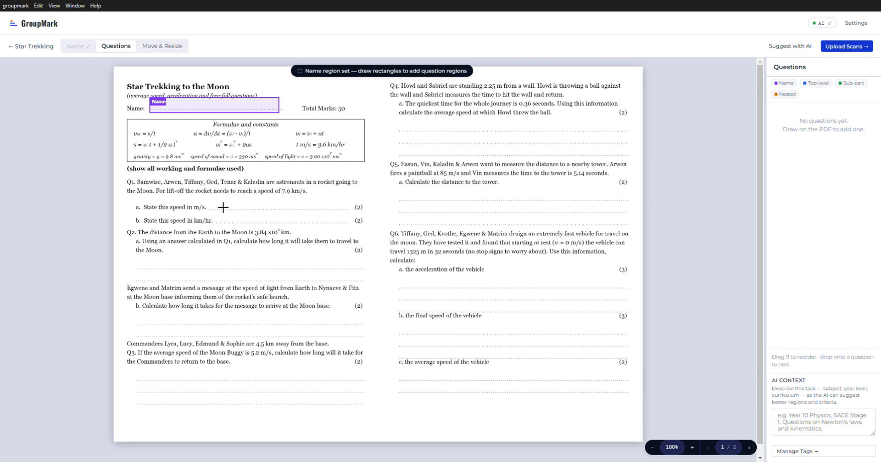
left_click_drag(208, 198, 355, 212)
left_click_drag(213, 214, 356, 227)
left_click_drag(129, 251, 358, 282)
left_click_drag(131, 305, 363, 338)
left_click_drag(129, 364, 372, 412)
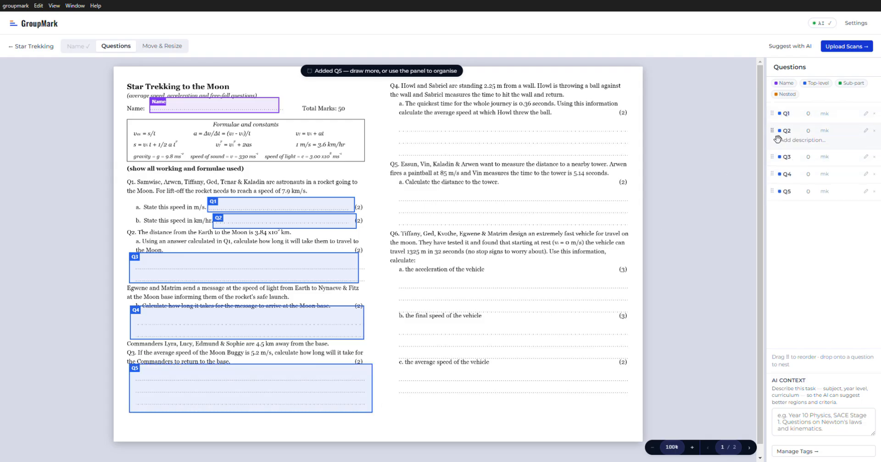
left_click_drag(777, 139, 790, 115)
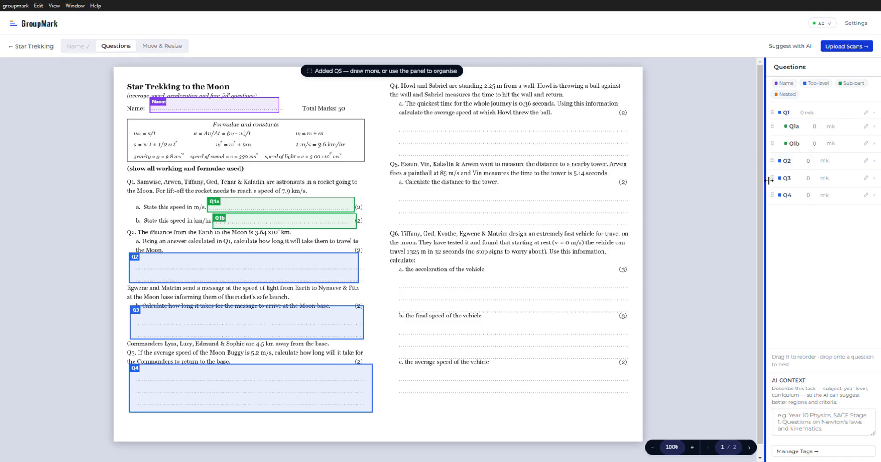
left_click_drag(772, 178, 798, 161)
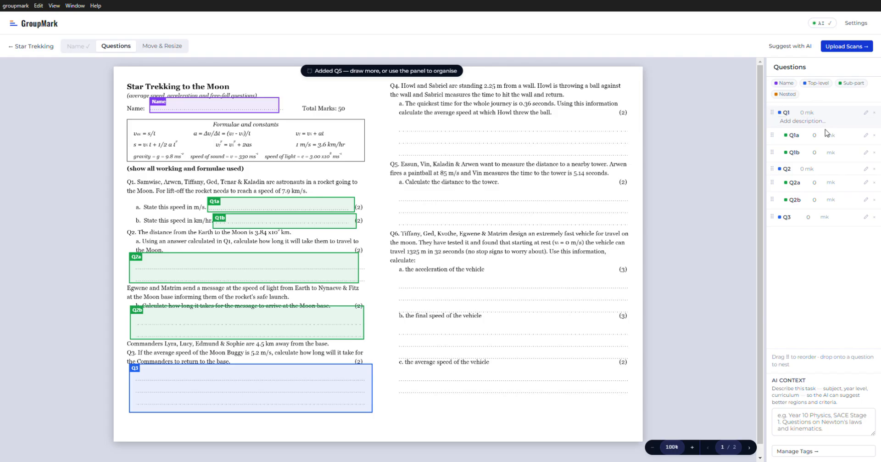
- Set Q1a and Q1b to 2 marks each and enter the description "Convert km/s to m/s" for Q1a
left_click(815, 126)
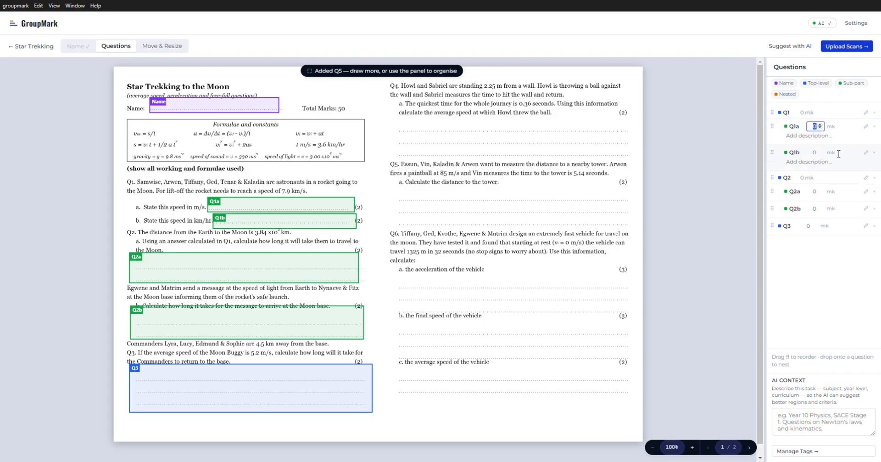
type("2")
key("Return")
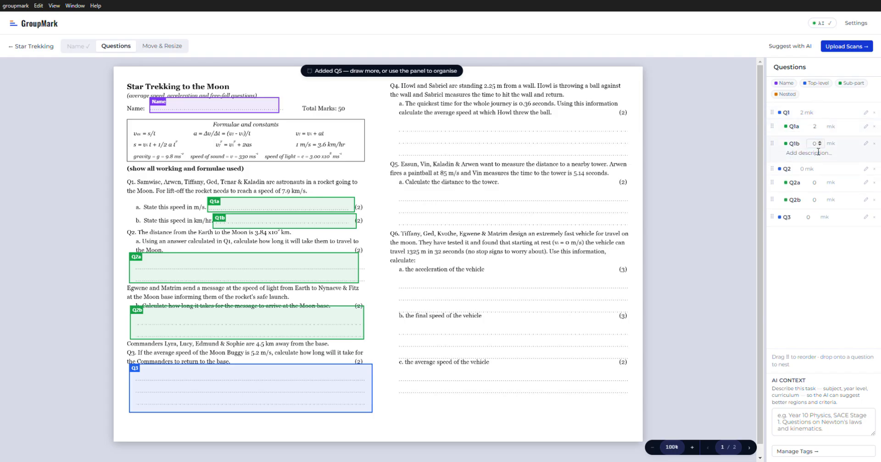
left_click(819, 146)
key("Return")
left_click(857, 137)
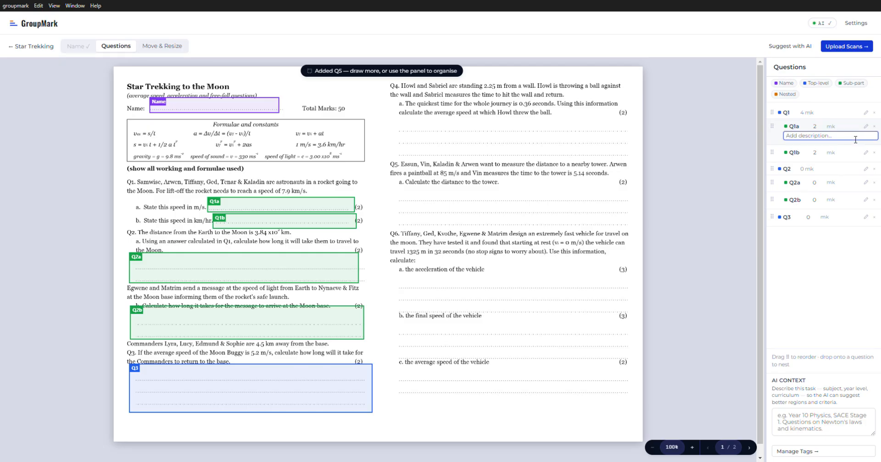
type("Convert km/s to m/s")
left_click(828, 296)
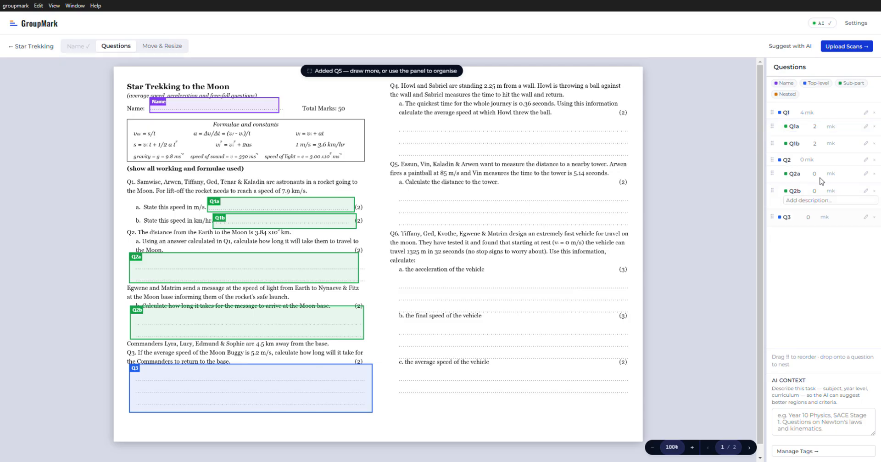
- Delete all the hand-drawn questions together with their sub-parts
left_click(874, 112)
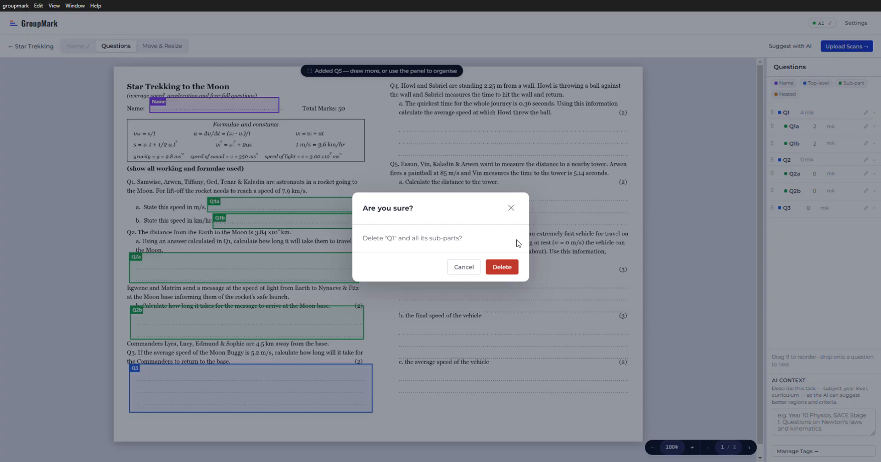
left_click(502, 266)
left_click(874, 113)
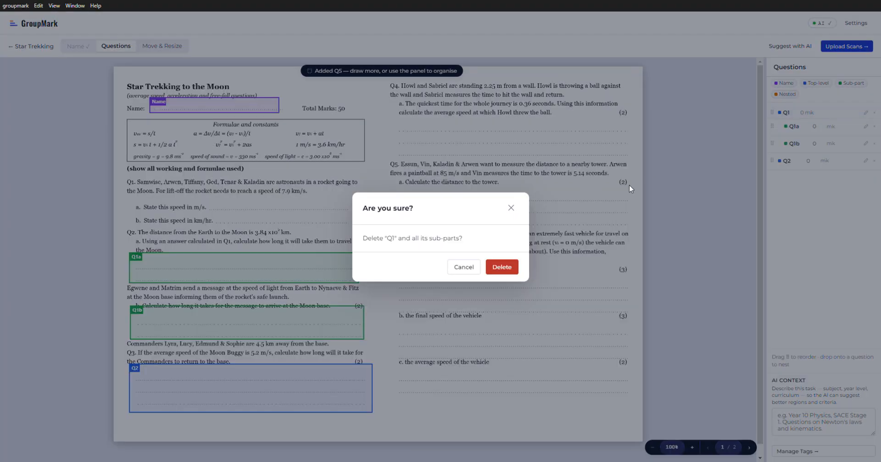
left_click(502, 266)
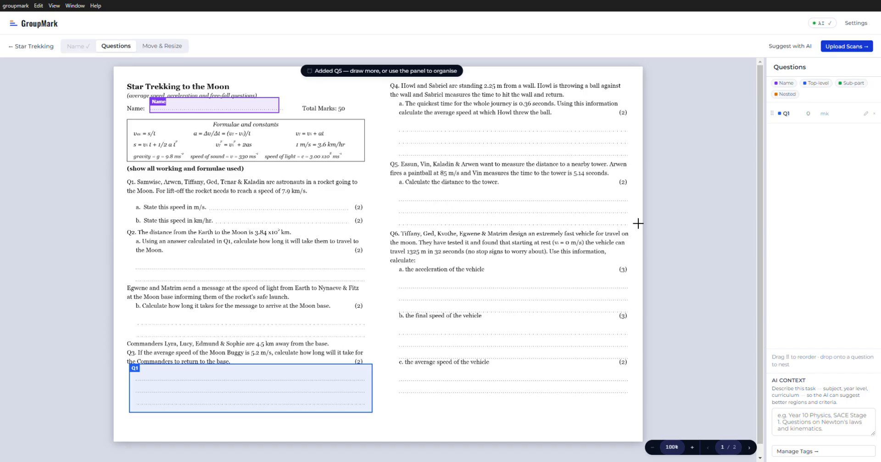
left_click(874, 113)
left_click(511, 270)
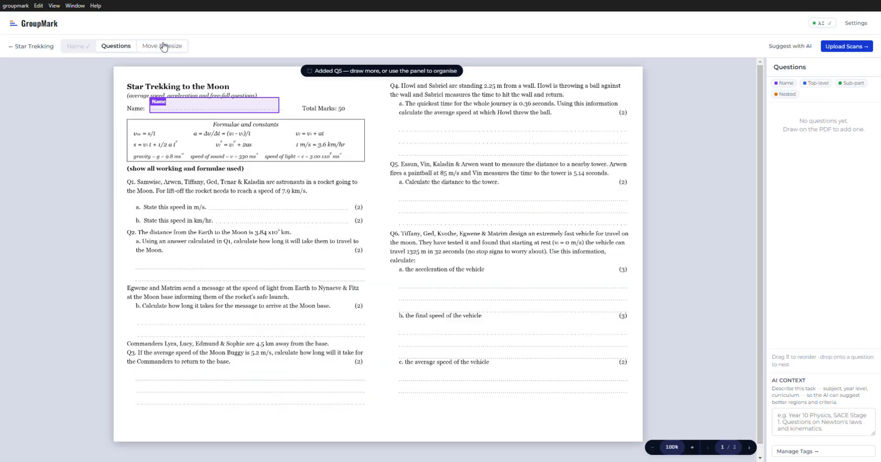
- Widen the name region to cover the Total Marks text, and delete the region
left_click(163, 46)
left_click(200, 111)
left_click_drag(280, 106, 347, 117)
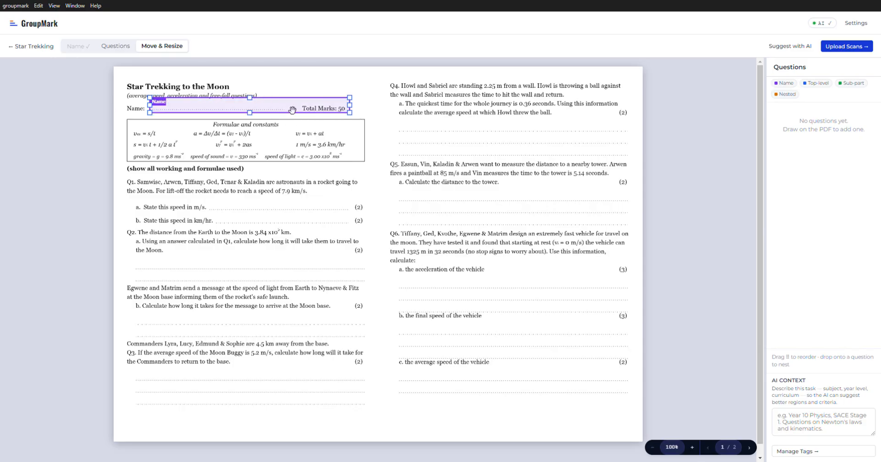
key("Delete")
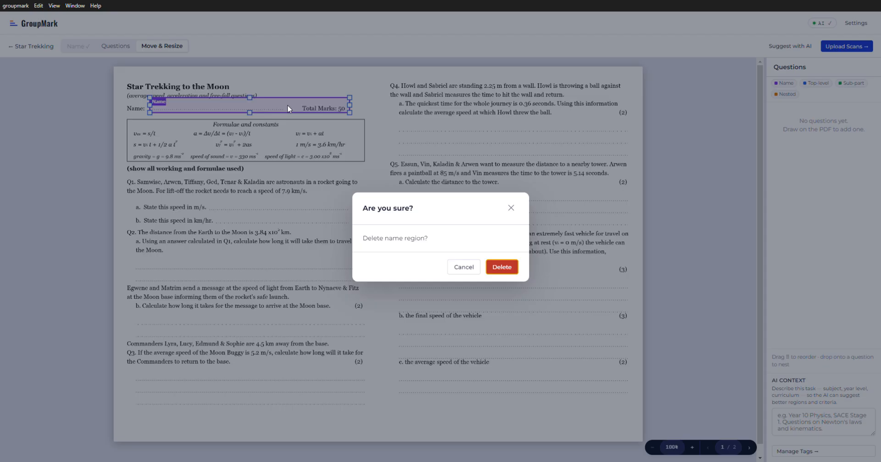
left_click(493, 269)
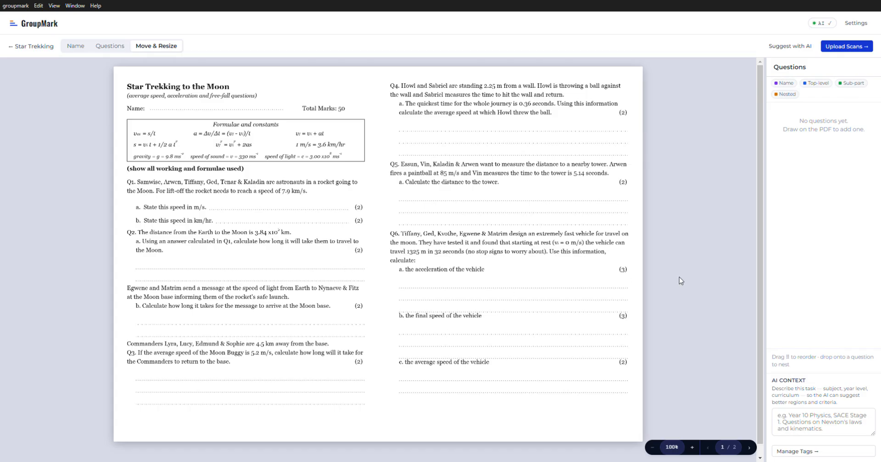
- Generate AI-suggested name and question regions, review them on both pages, and accept all of them
left_click(780, 46)
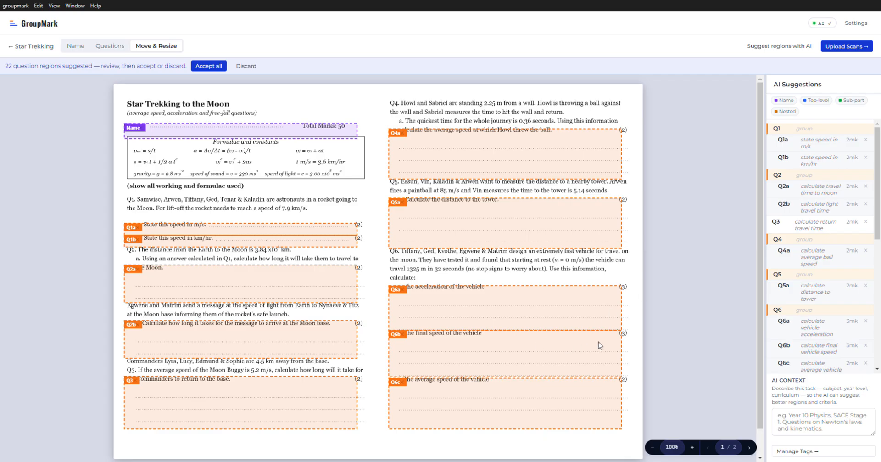
scroll(599, 341, "down", 1)
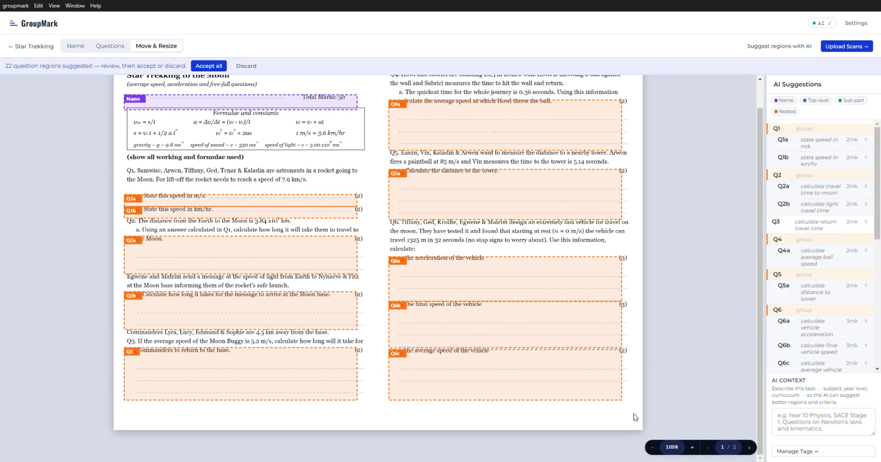
left_click(751, 446)
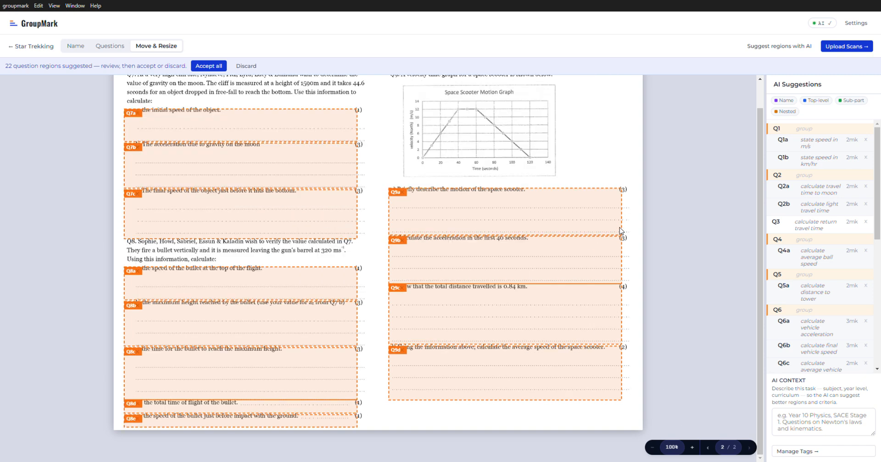
scroll(670, 281, "up", 1)
scroll(667, 288, "down", 1)
left_click(210, 67)
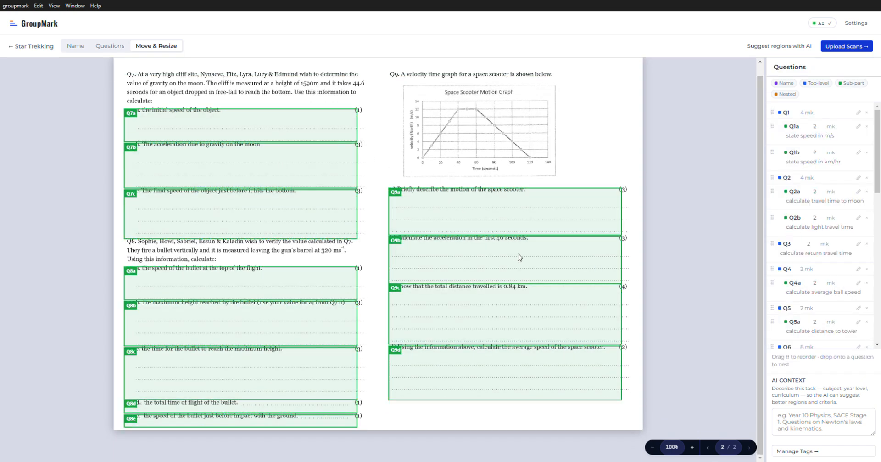
scroll(597, 320, "up", 1)
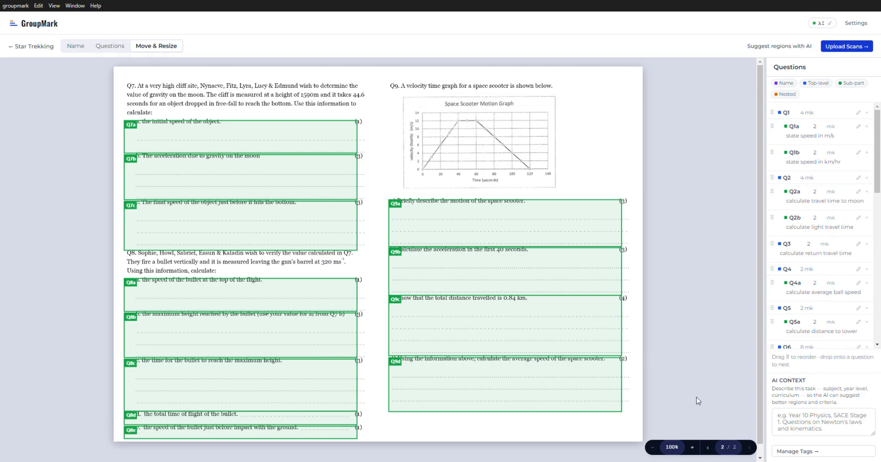
- Narrow the Q8d region on page 2 to exclude its question text, and position it over the dotted answer line
scroll(211, 107, "down", 1)
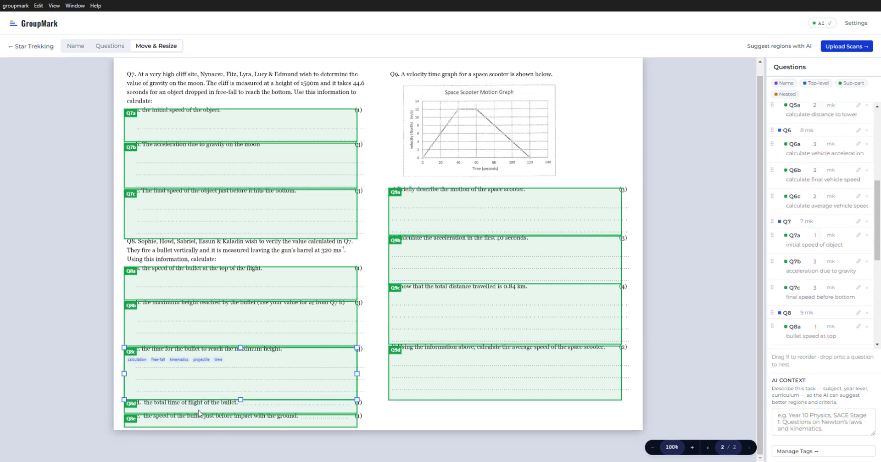
left_click(132, 410)
left_click_drag(124, 406, 228, 406)
scroll(314, 399, "up", 1)
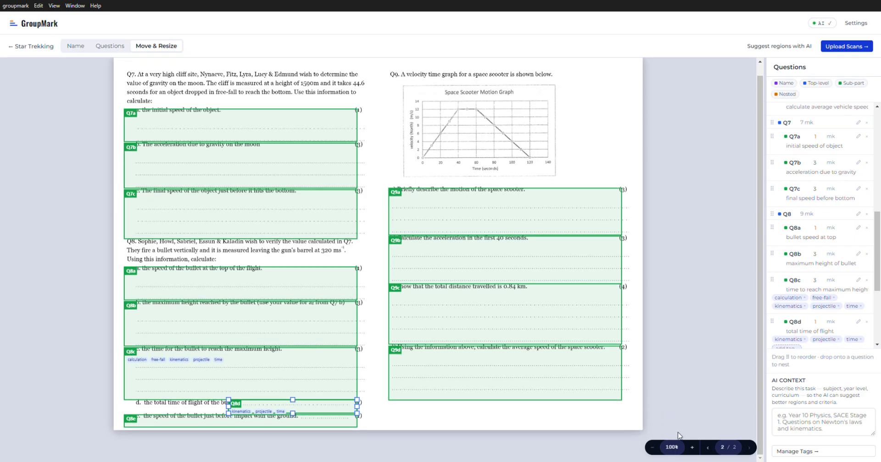
left_click(693, 447)
left_click(692, 447)
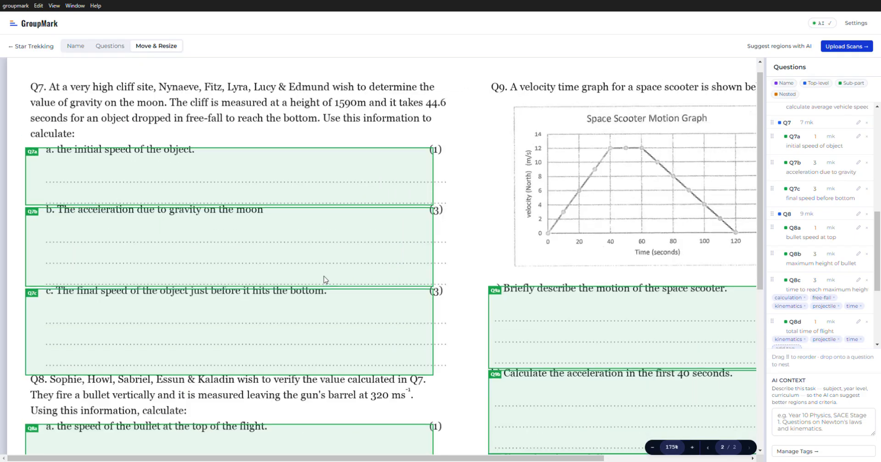
scroll(280, 303, "down", 5)
left_click_drag(243, 388, 261, 381)
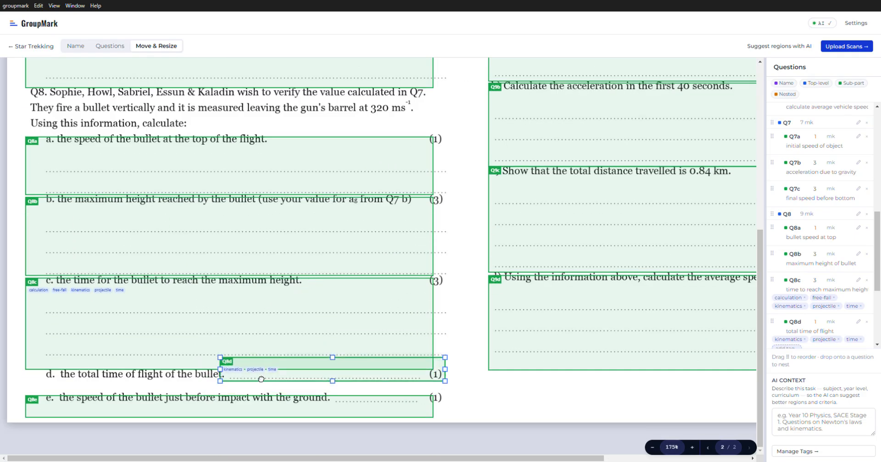
- Move the Q8e region over its dotted answer line and narrow it to end before the mark allocation
left_click(39, 407)
left_click_drag(30, 407, 332, 390)
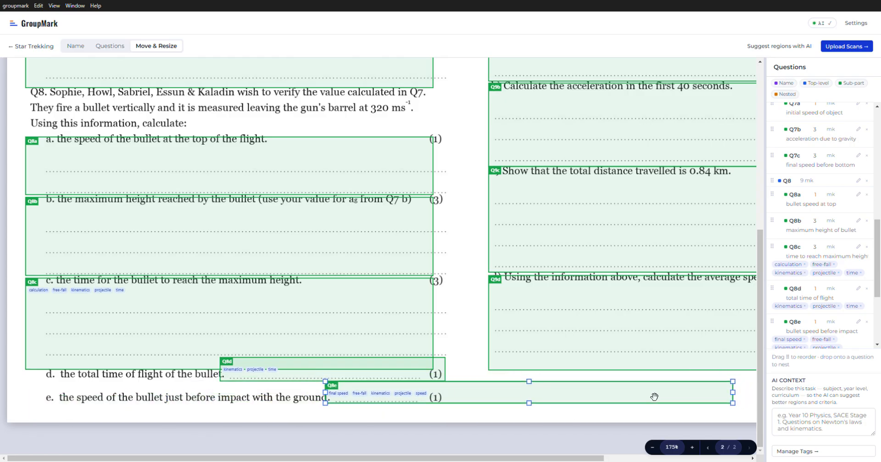
left_click_drag(732, 394, 421, 397)
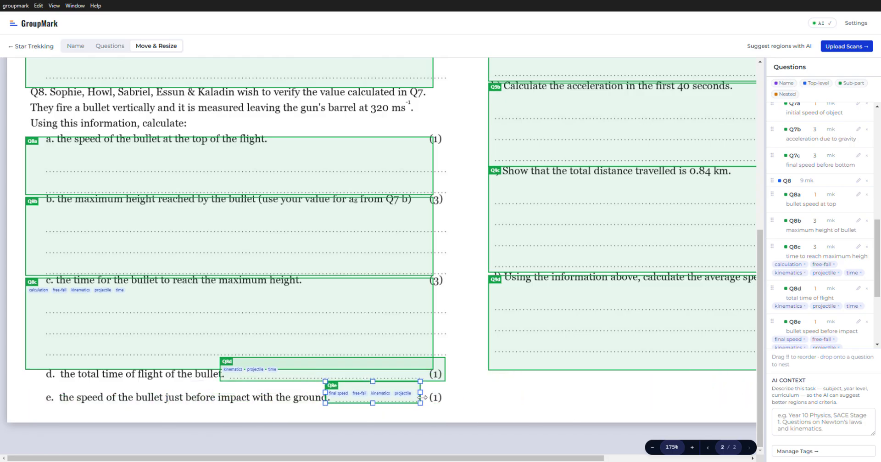
left_click(434, 292)
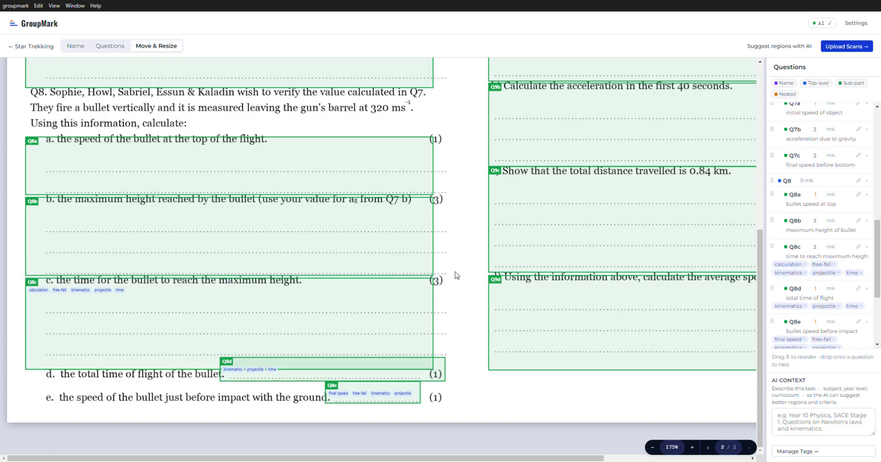
- Move the name region on page 1 over the dotted name line and narrow it to exclude the Total Marks text
scroll(457, 275, "up", 5)
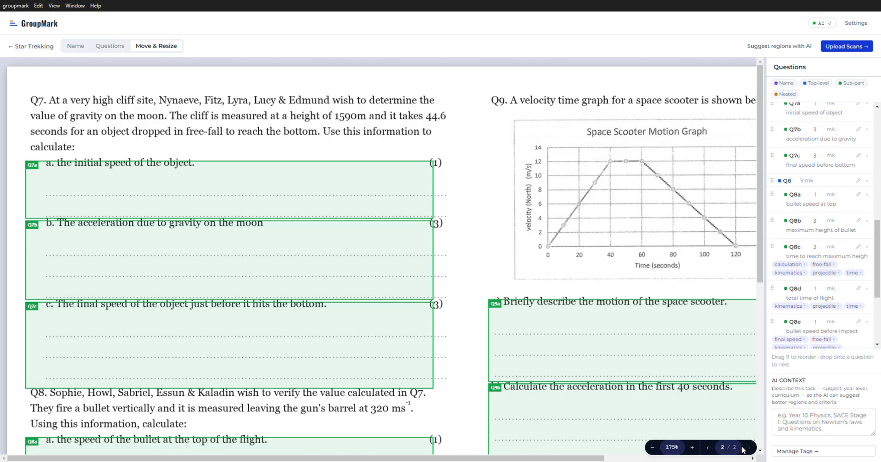
left_click(708, 446)
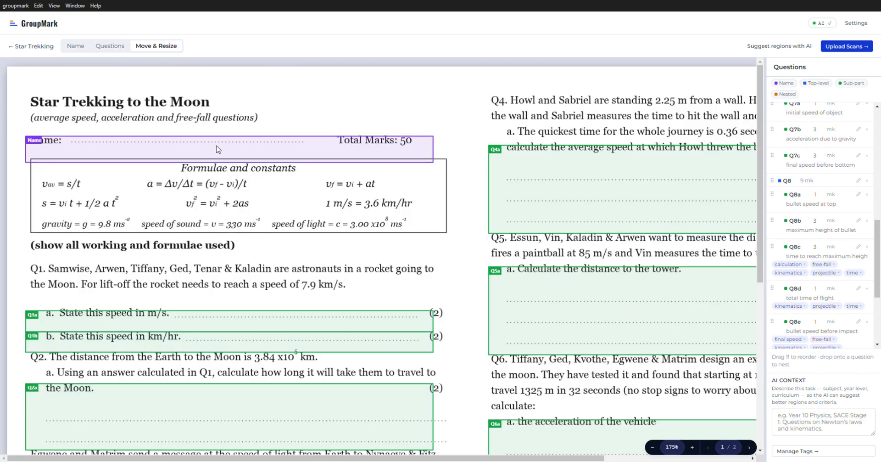
left_click_drag(208, 153, 246, 140)
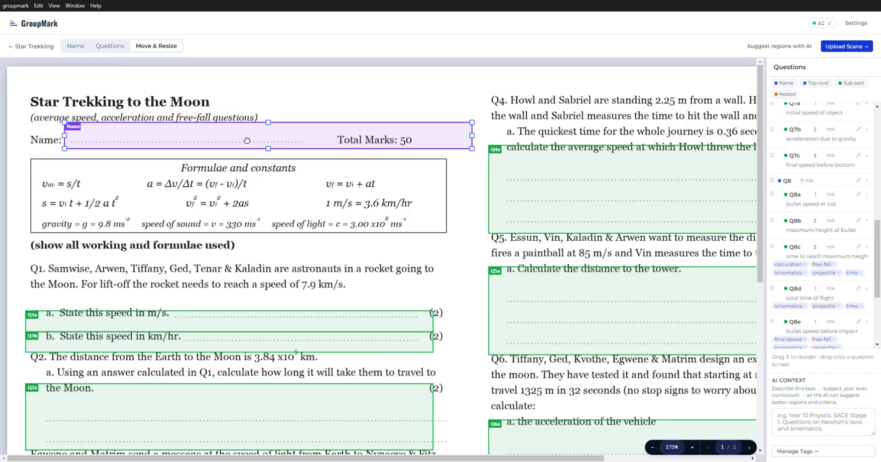
left_click_drag(473, 135, 299, 144)
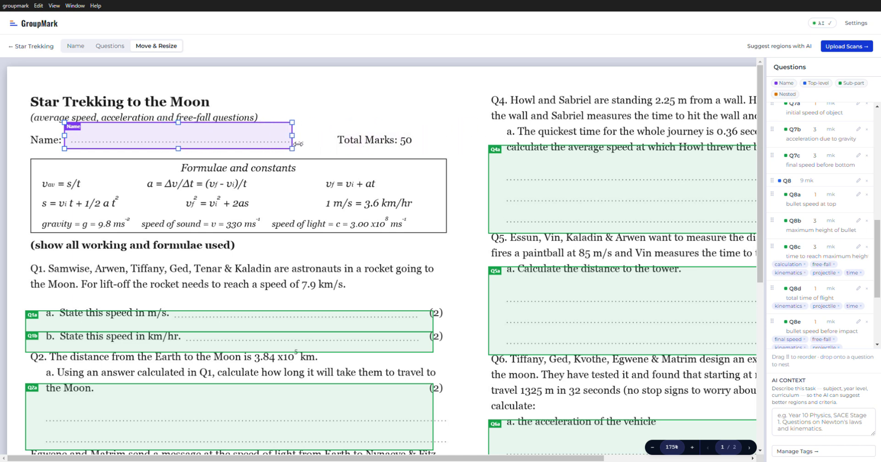
mouse_move(220, 145)
left_mouse_down()
mouse_move(243, 145)
mouse_move(225, 145)
left_mouse_up()
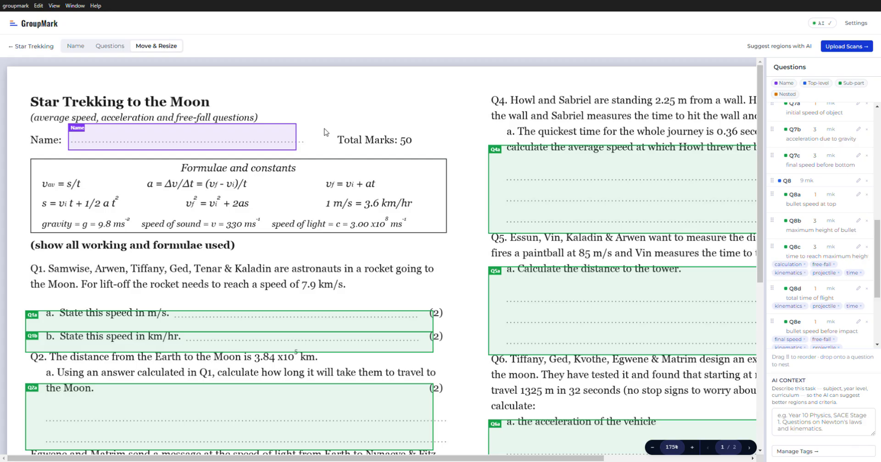
- Narrow the Q1a and Q1b regions to exclude their question text, and align them with their dotted answer lines
left_click_drag(167, 321, 228, 312)
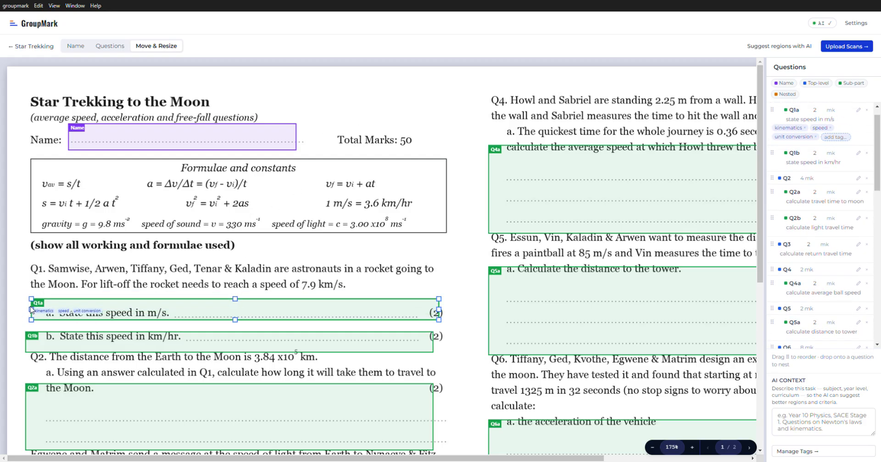
left_click_drag(31, 309, 178, 309)
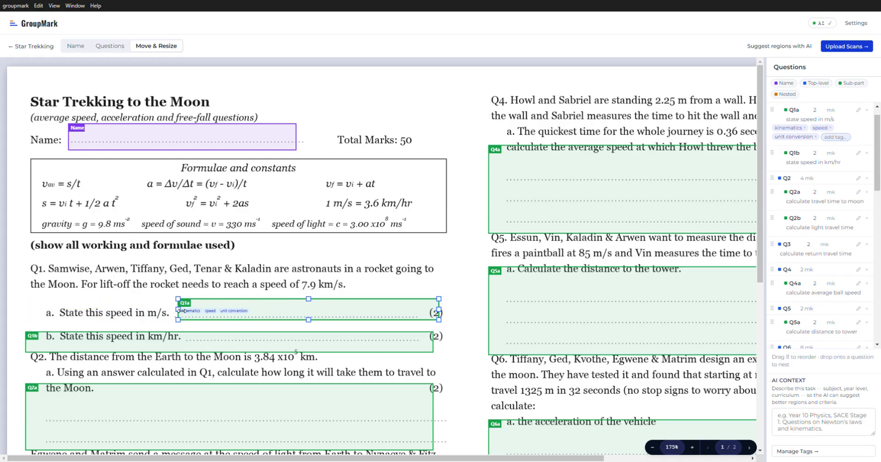
left_click(138, 356)
left_click(104, 340)
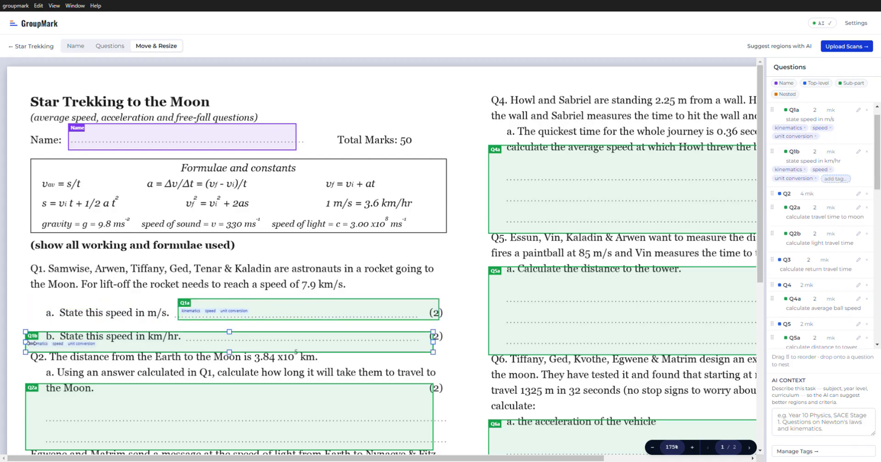
left_click_drag(26, 342, 205, 342)
left_click_drag(265, 343, 248, 336)
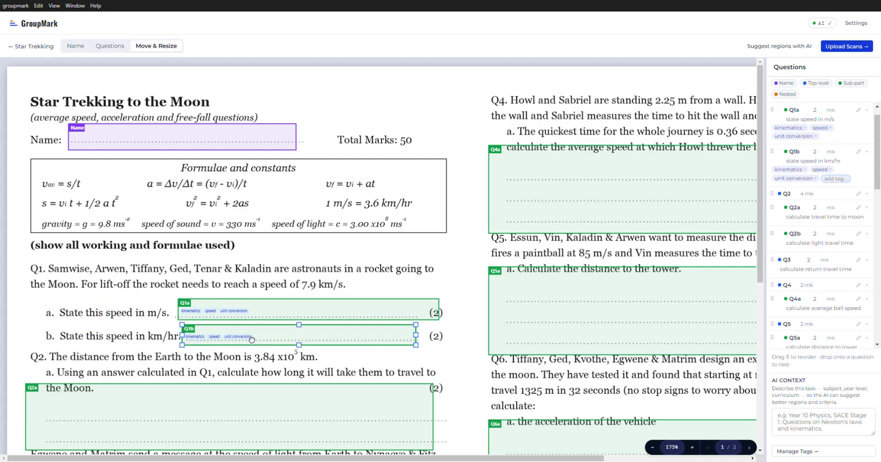
left_click(378, 273)
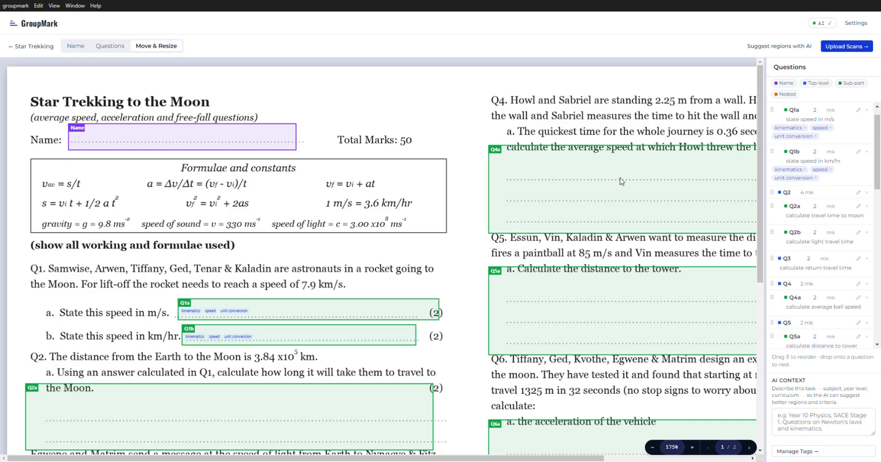
- Lower the upper edges of the Q4a and Q5a regions so they start beneath the question text
left_click(618, 190)
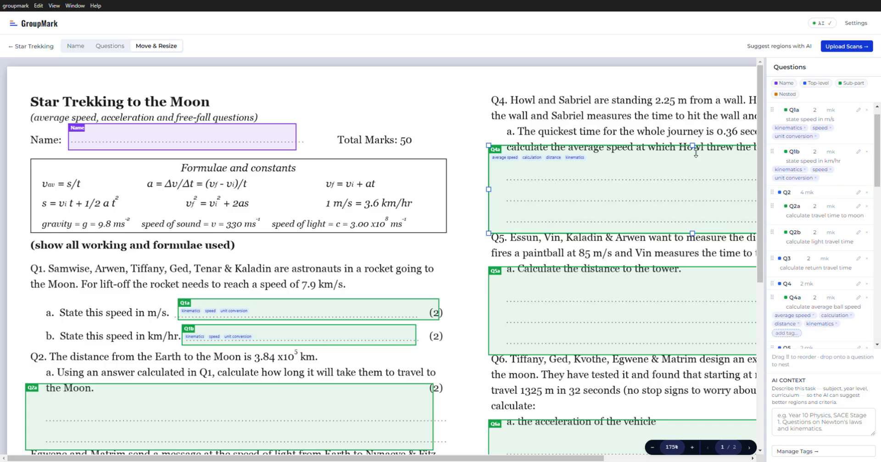
left_click_drag(701, 149, 697, 158)
left_click(594, 133)
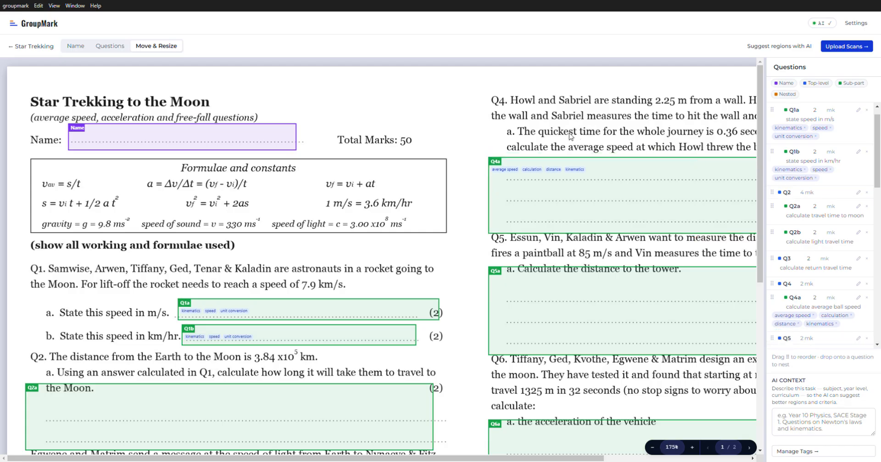
left_click(571, 302)
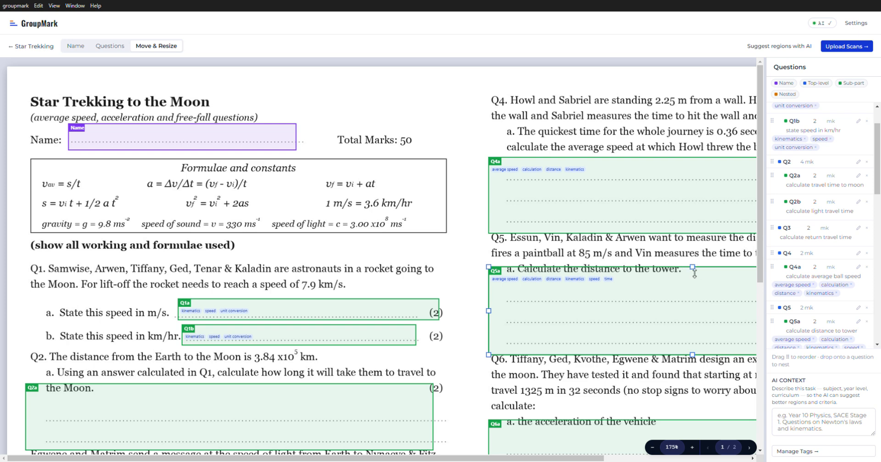
left_click_drag(694, 273, 696, 285)
- Lower the upper edges of the Q2a and Q2b regions so they start beneath the question text
scroll(367, 262, "down", 4)
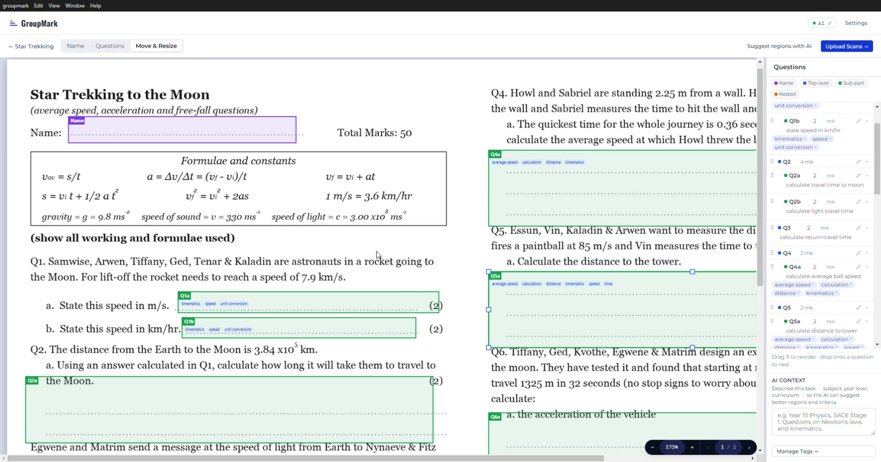
left_click(268, 239)
left_click_drag(234, 209, 234, 219)
left_click(470, 193)
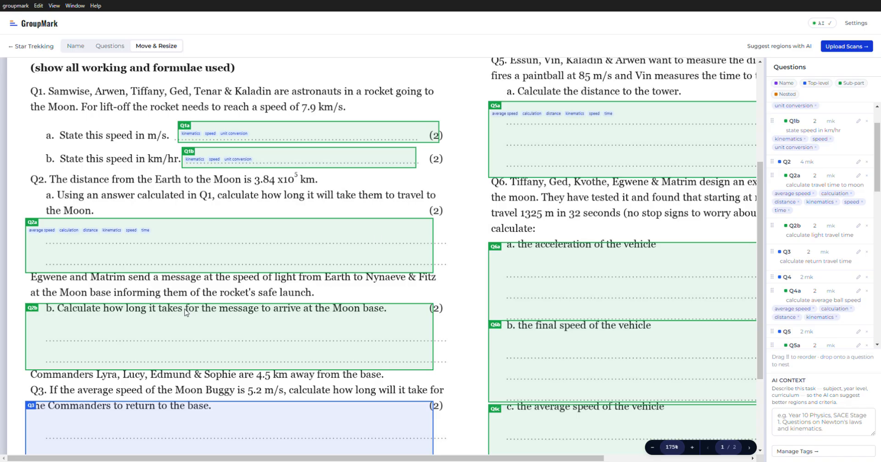
left_click(245, 317)
left_click_drag(235, 312, 235, 325)
left_click(341, 286)
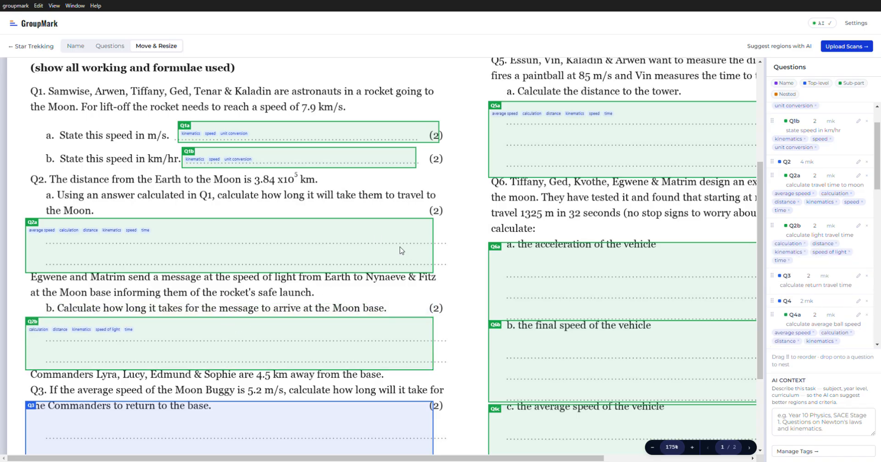
- Lower the upper edge of the Q3 region so it starts beneath the question text
scroll(232, 387, "down", 3)
left_click(239, 306)
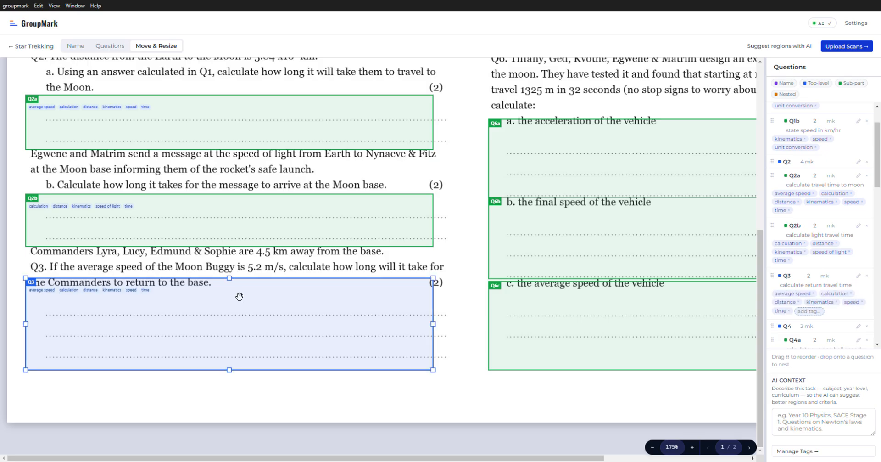
left_click_drag(231, 279, 241, 302)
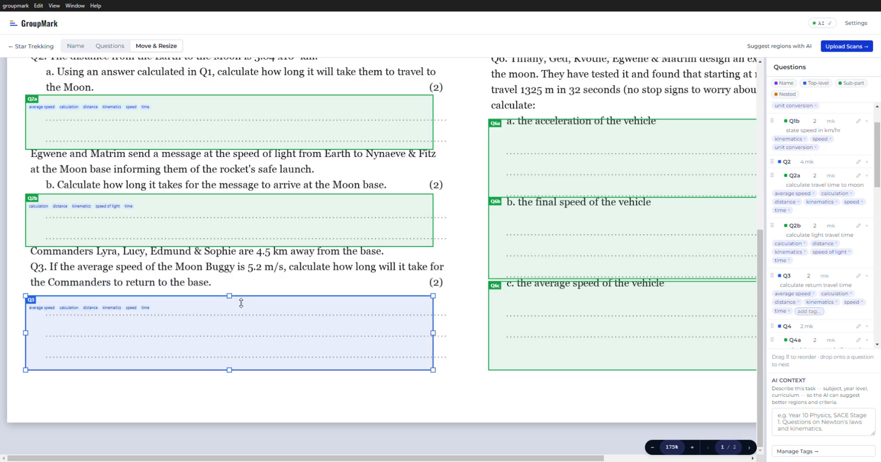
left_click(313, 276)
scroll(474, 284, "up", 8)
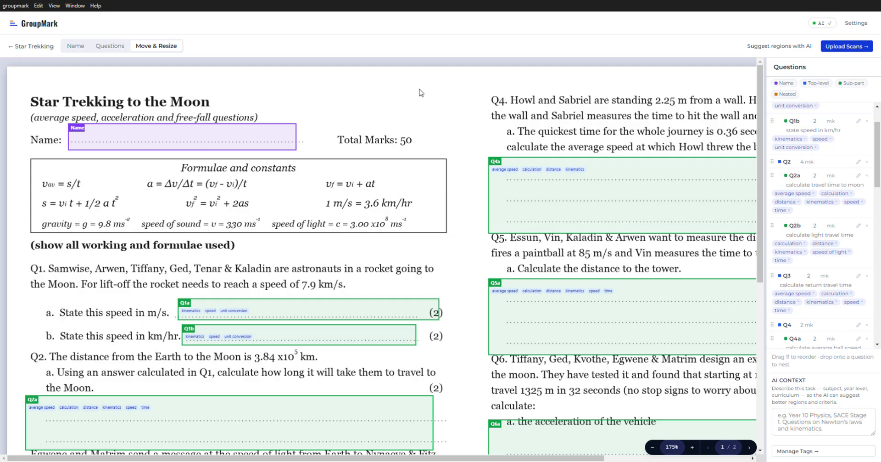
- Upload and analyse the scan file "Star Trekking exams.pdf", and review the proposed split down to the last submission
left_click(846, 47)
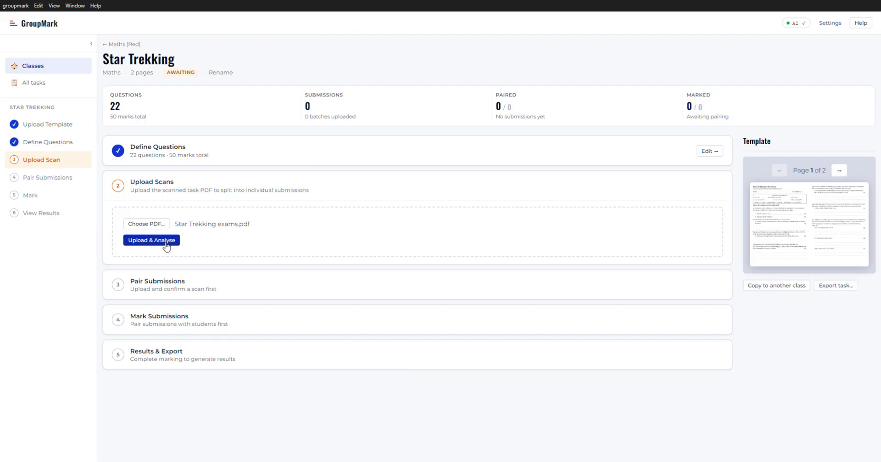
left_click(171, 241)
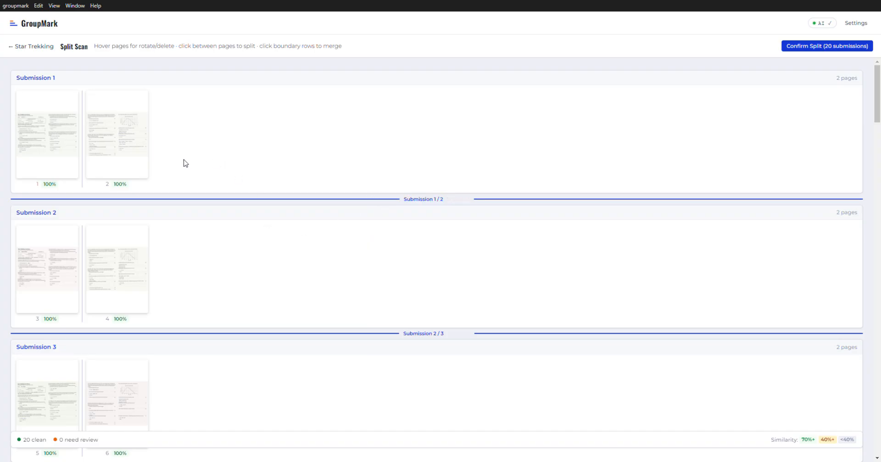
scroll(165, 254, "down", 10)
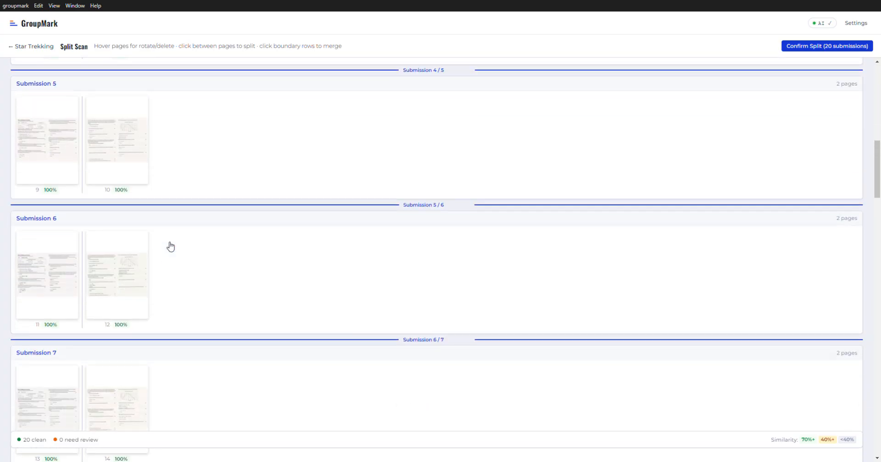
scroll(170, 247, "down", 10)
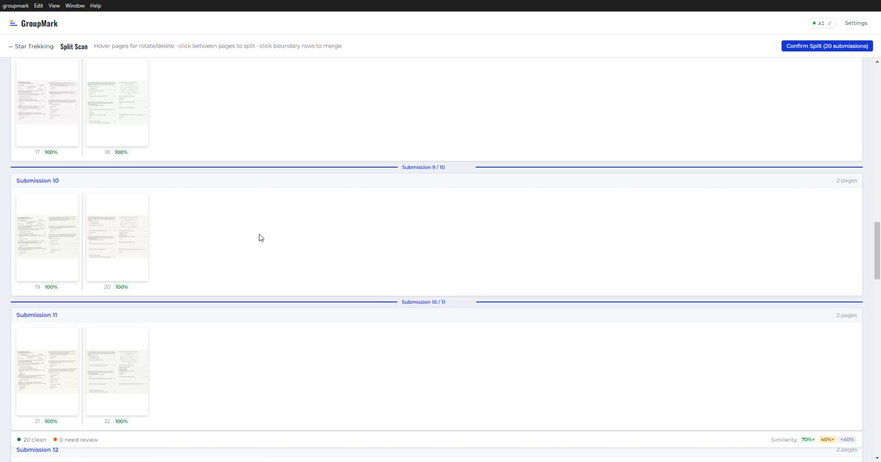
scroll(296, 330, "down", 20)
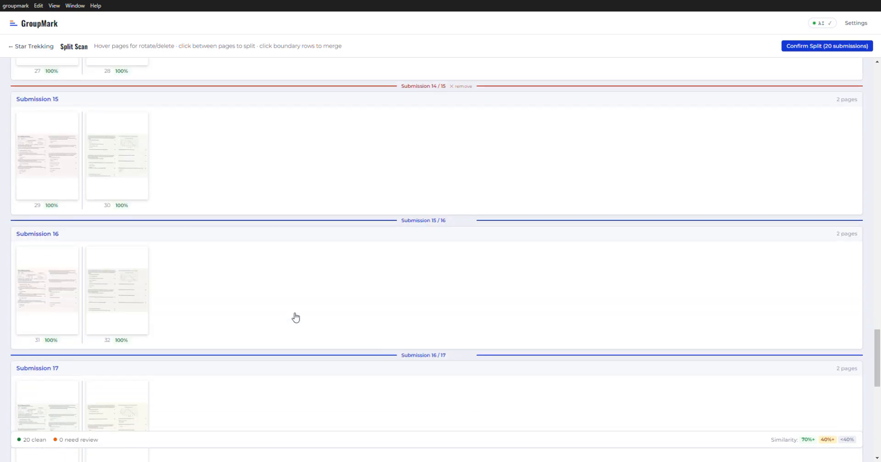
scroll(293, 314, "down", 5)
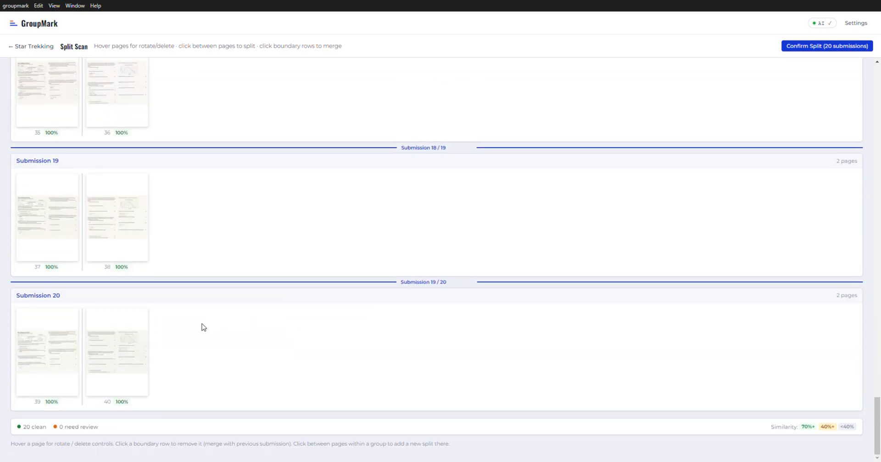
- Rotate page 40 in Submission 20 clockwise and turn it back counterclockwise
mouse_move(119, 374)
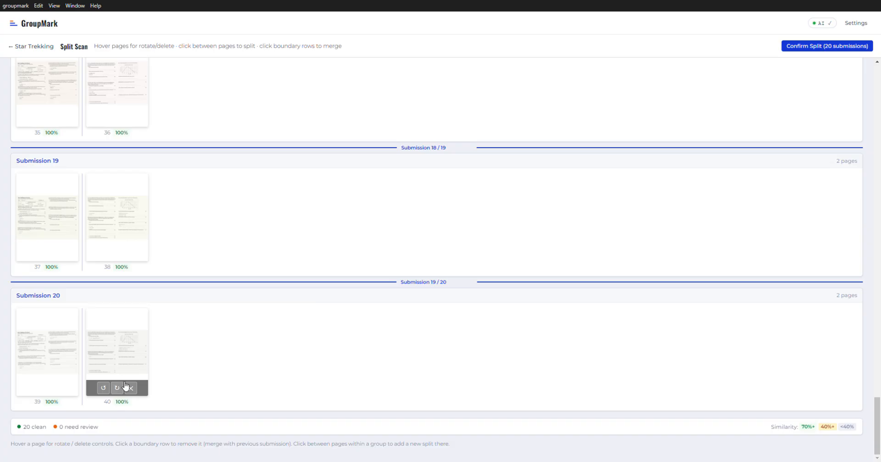
left_click(122, 387)
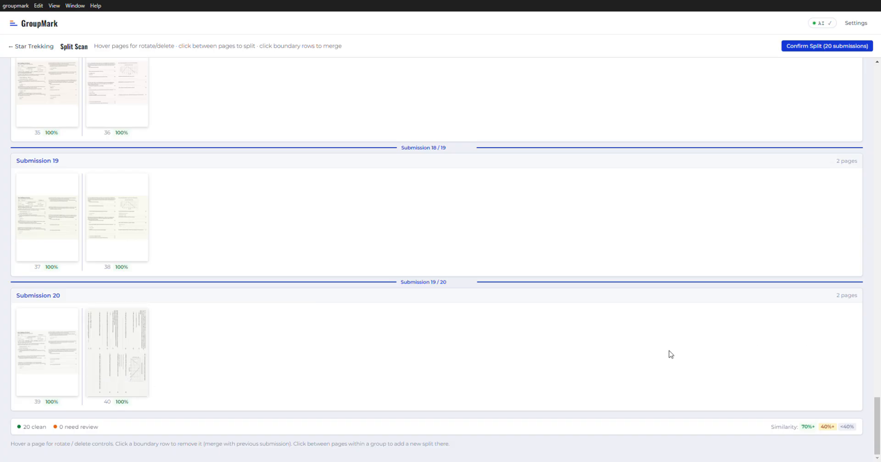
left_click(103, 389)
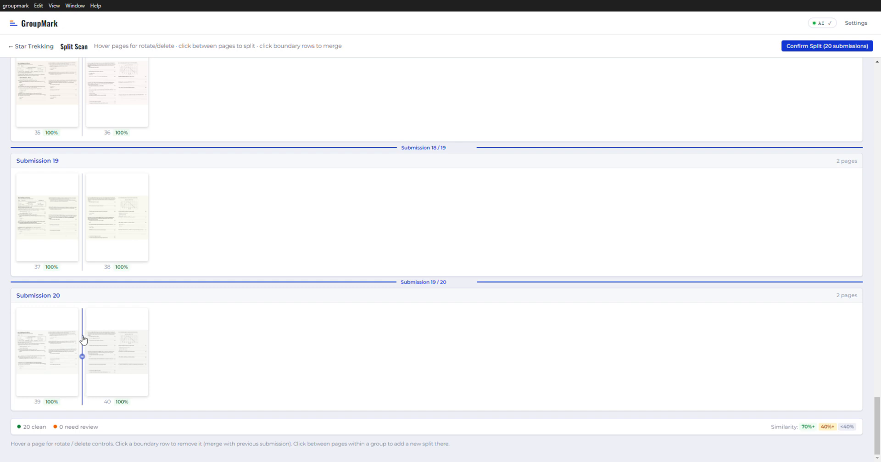
- Split Submission 20 between pages 39 and 40, and merge the two parts back into one submission
left_click(85, 351)
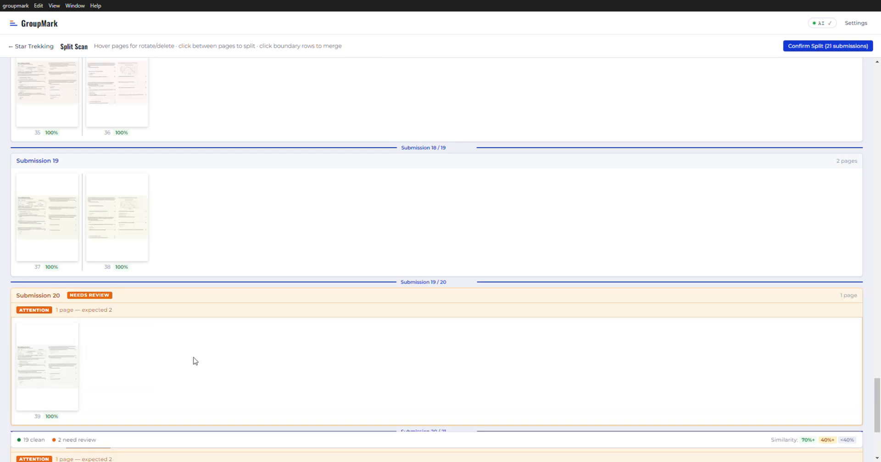
scroll(183, 364, "down", 3)
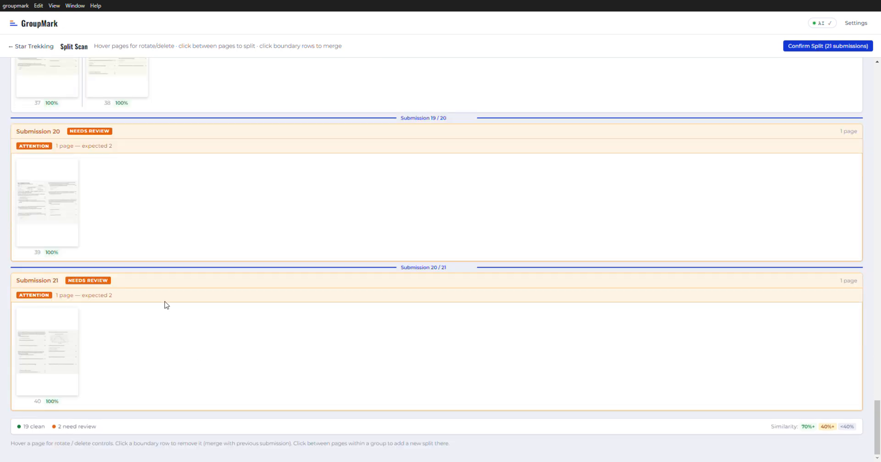
left_click(426, 273)
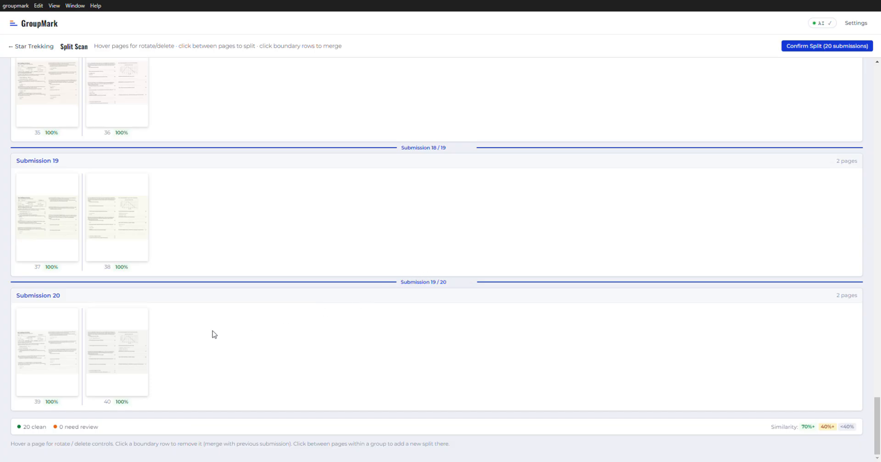
- Review the proposed groups back up to Submission 1 and confirm the split into 20 submissions
scroll(344, 356, "up", 20)
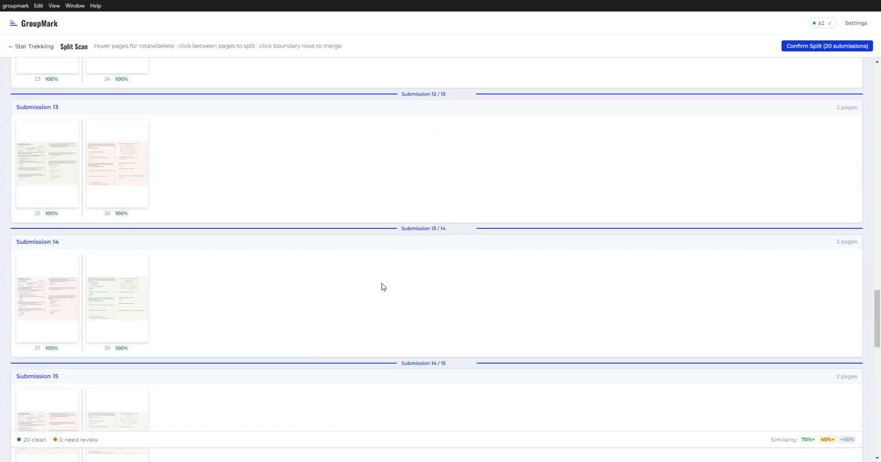
scroll(389, 221, "up", 10)
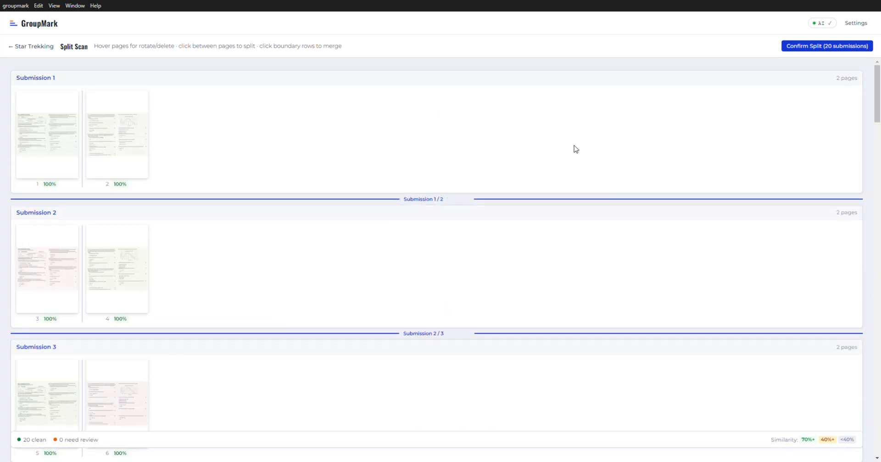
left_click(828, 48)
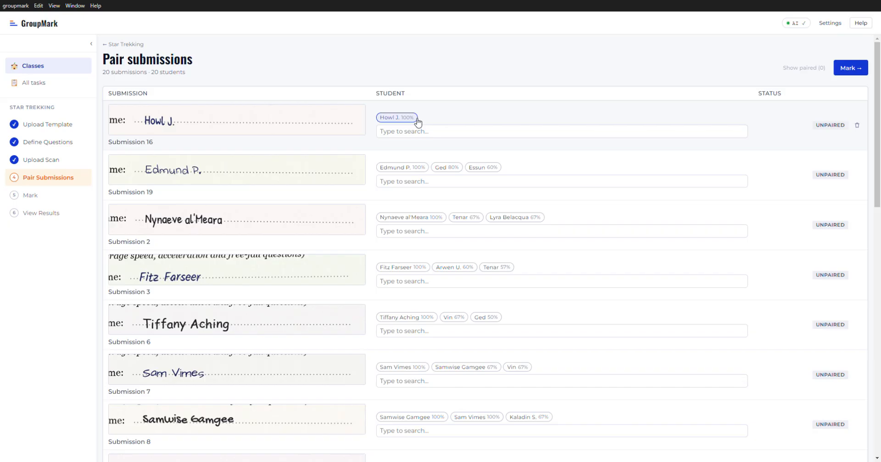
- Pair the submissions with the best-matching suggested students according to the handwritten names, leaving only Submissions 5, 12 and 20
scroll(417, 121, "down", 5)
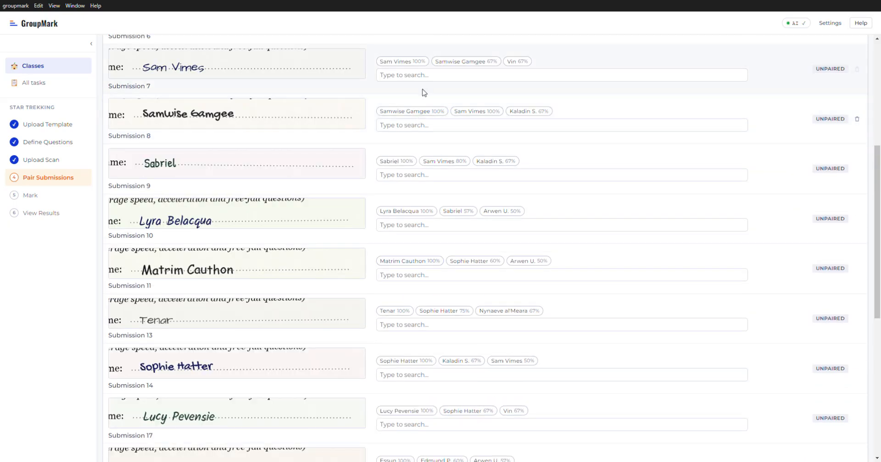
left_click(422, 63)
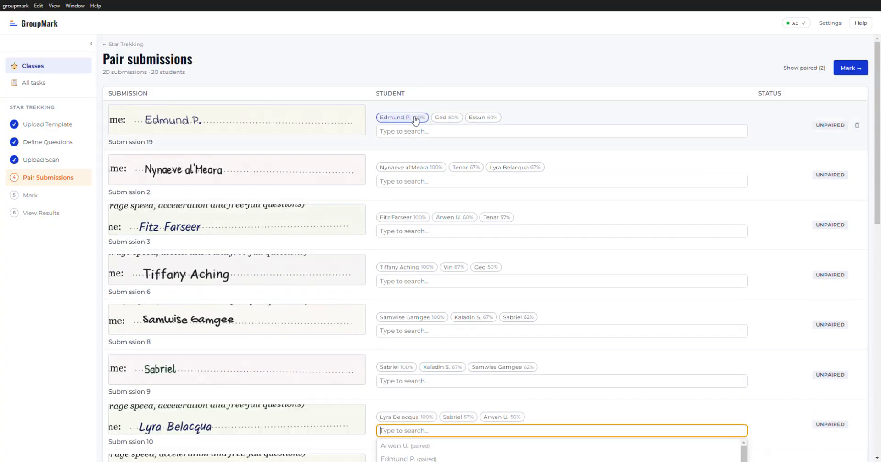
left_click(422, 129)
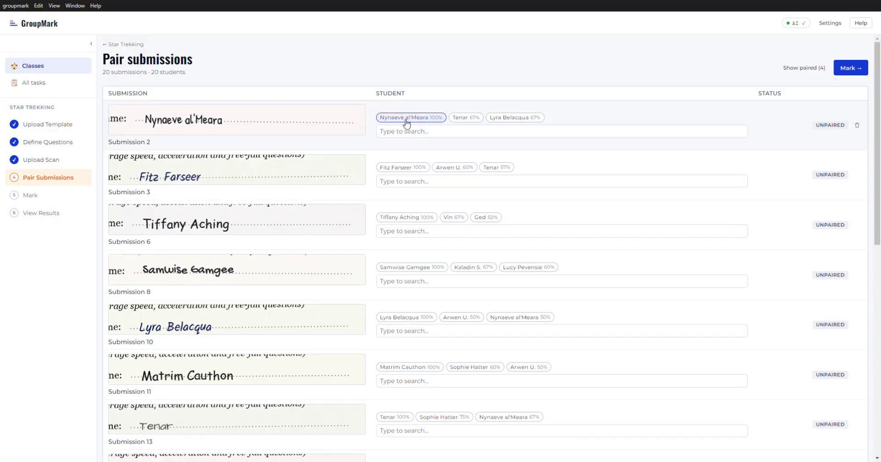
left_click(406, 118)
left_click(407, 123)
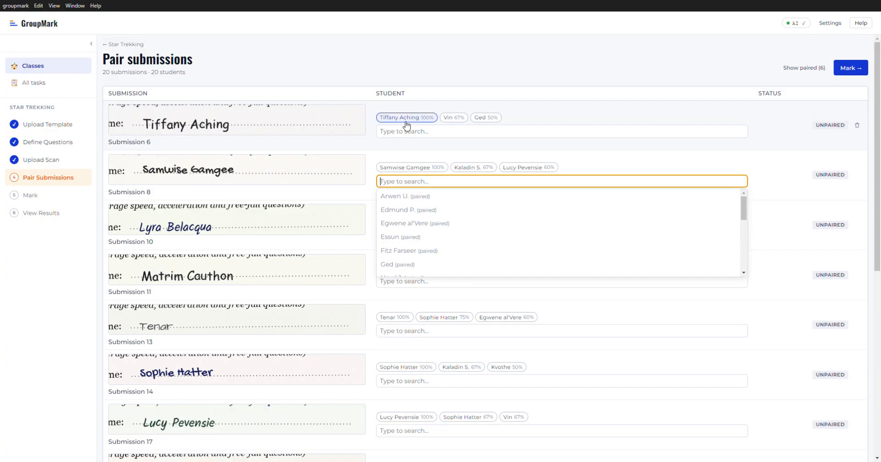
left_click(406, 120)
left_click(406, 120)
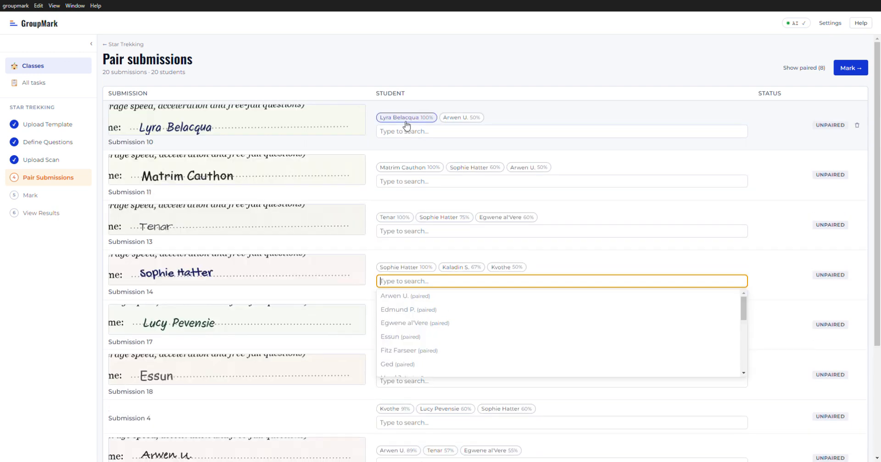
left_click(406, 120)
left_click(406, 121)
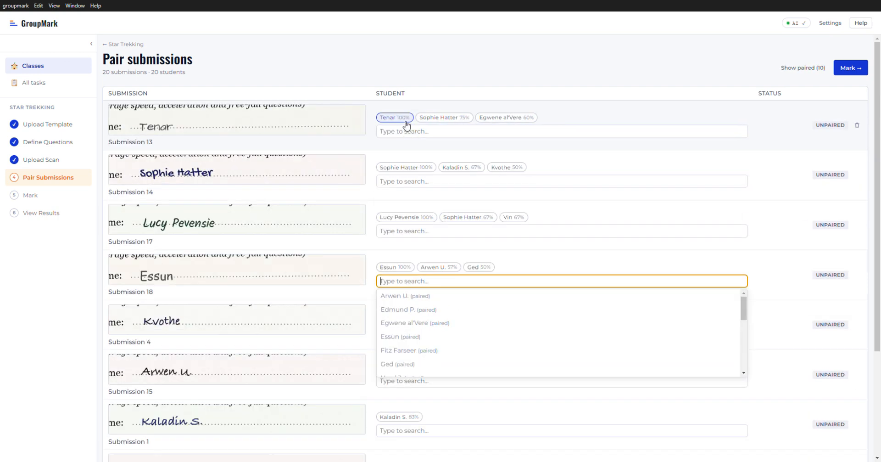
left_click(406, 120)
left_click(407, 121)
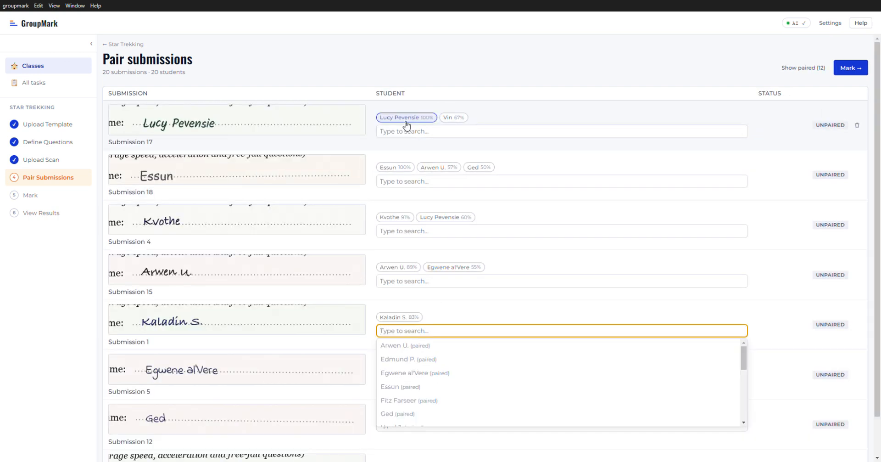
left_click(407, 120)
left_click(406, 121)
left_click(406, 120)
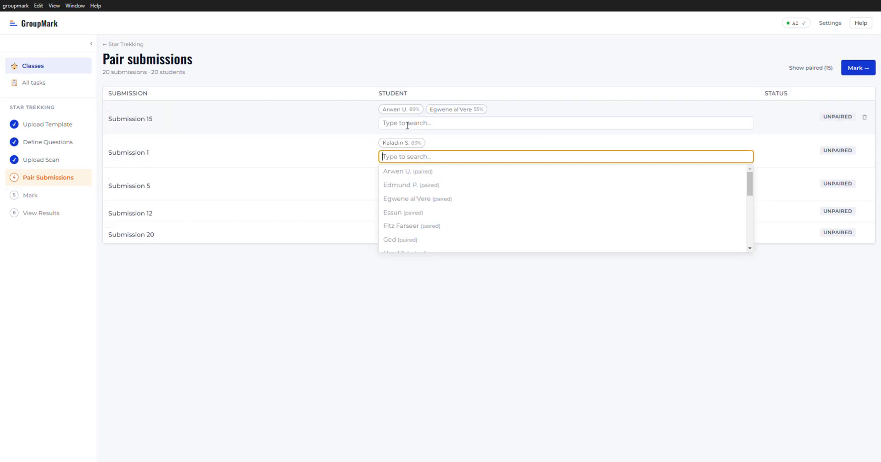
left_click(406, 121)
left_click(406, 120)
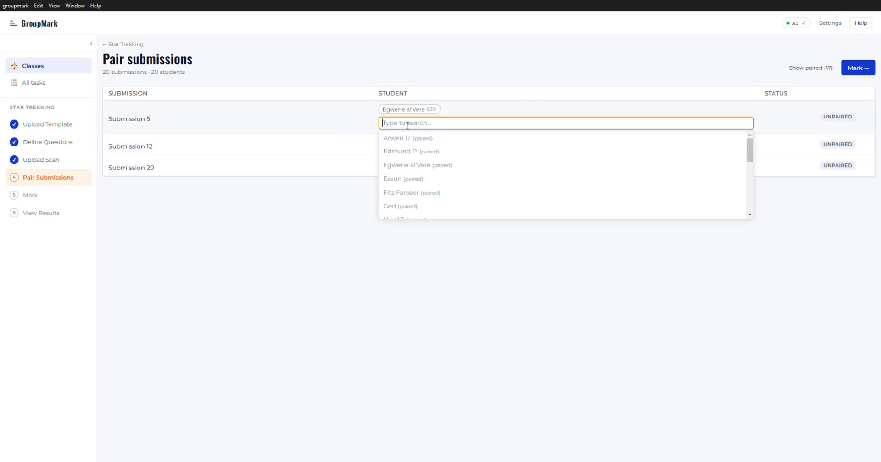
- Pair Submissions 5, 12 and 20 with the students whose handwritten names they carry, searching the student list where nobody is suggested
left_click(406, 121)
type("ge")
left_click(407, 140)
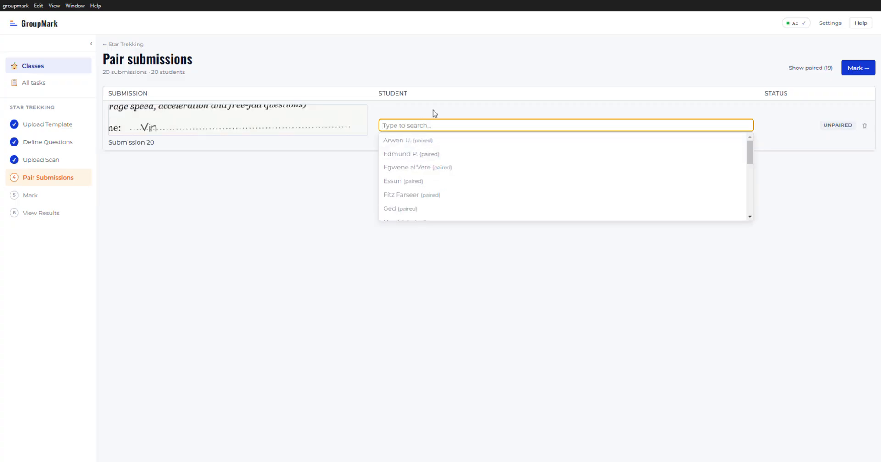
type("vi")
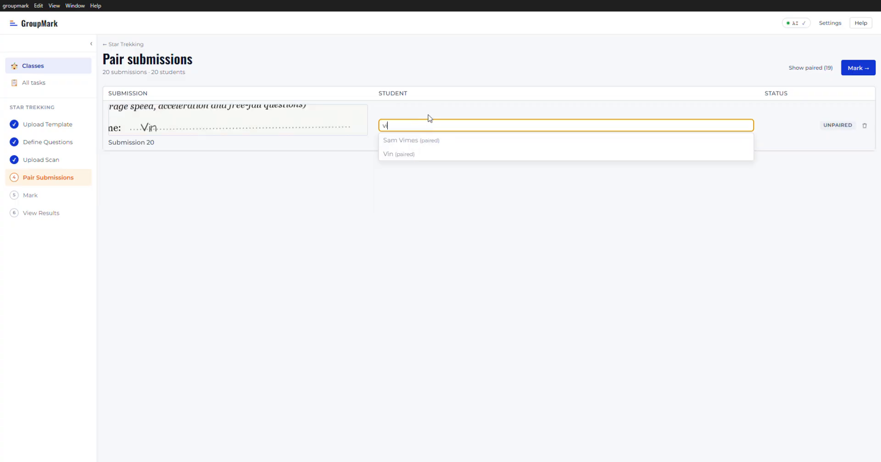
left_click(403, 159)
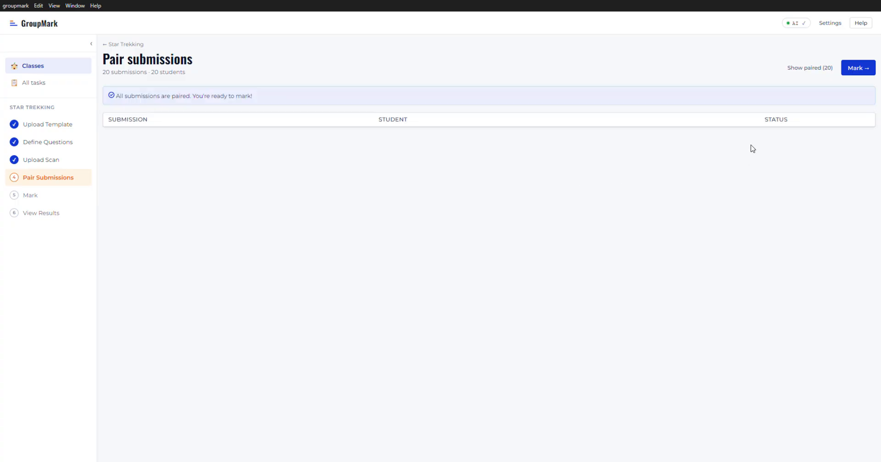
- Proceed to marking and open question Q1a
left_click(858, 70)
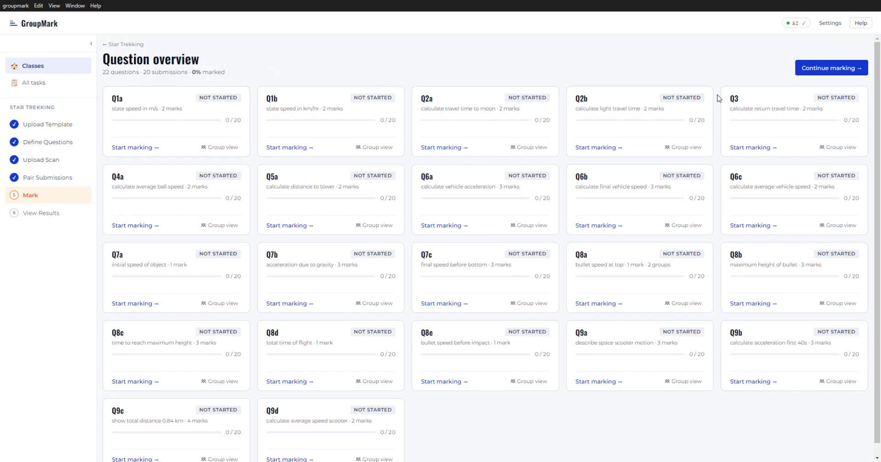
left_click(149, 98)
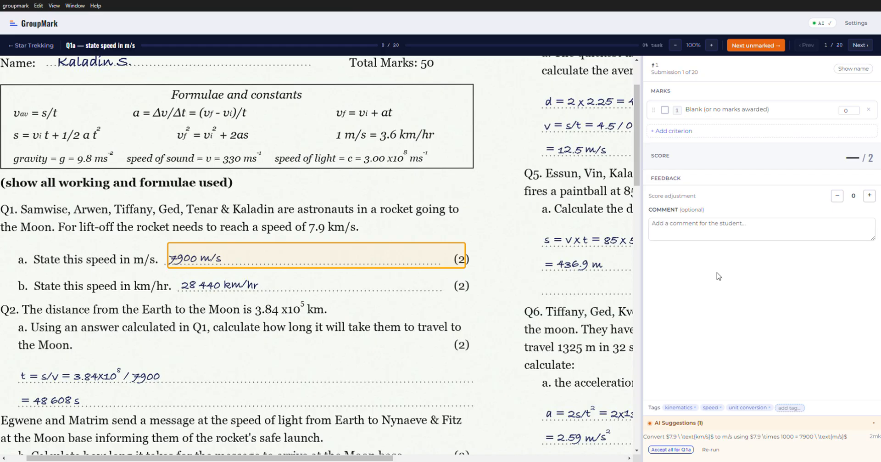
- Add a 2-mark criterion reading "7900m/s" to Q1a, and award it to Submission 1 and withdraw it again
left_click(696, 132)
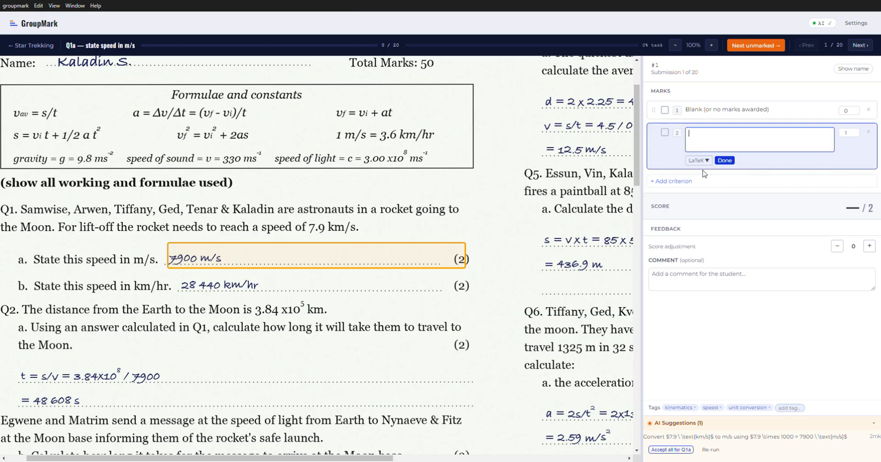
type("7900m/s")
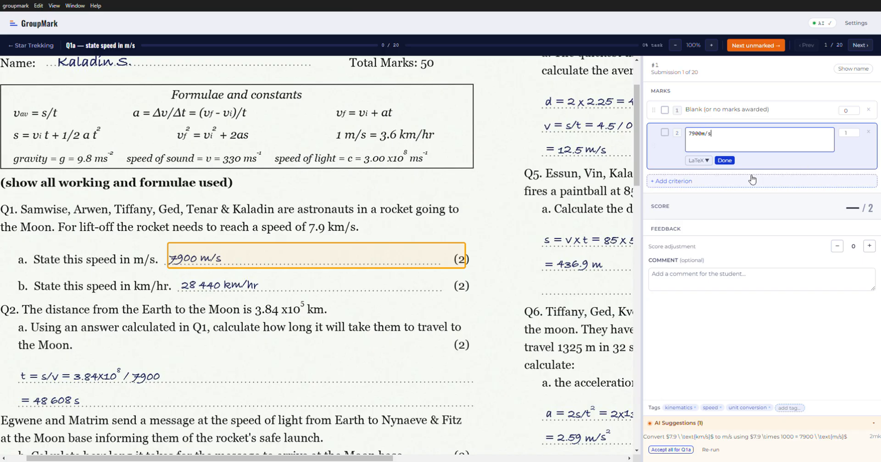
left_click(849, 132)
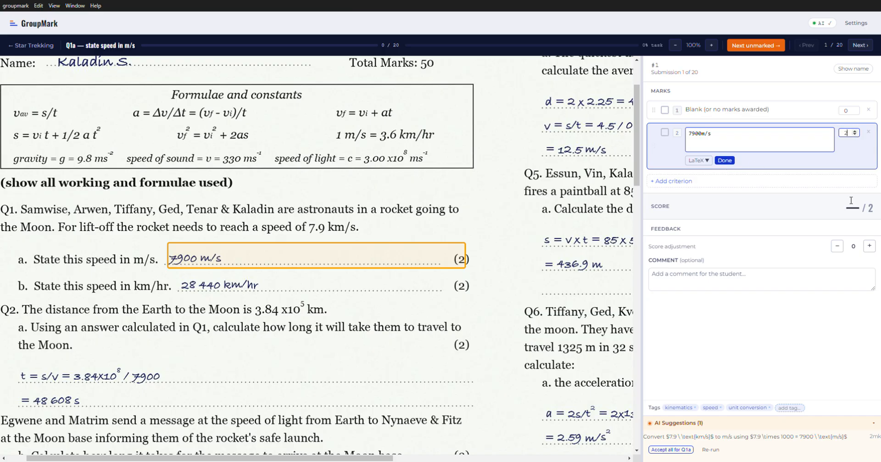
left_click(725, 160)
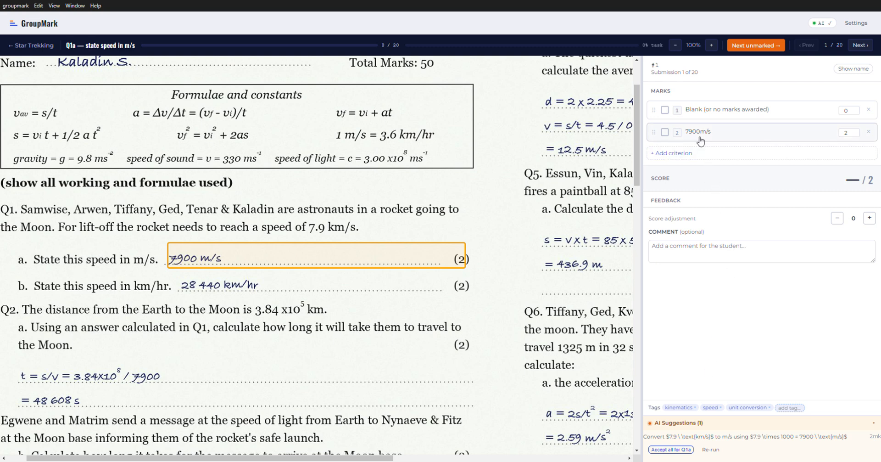
left_click(665, 132)
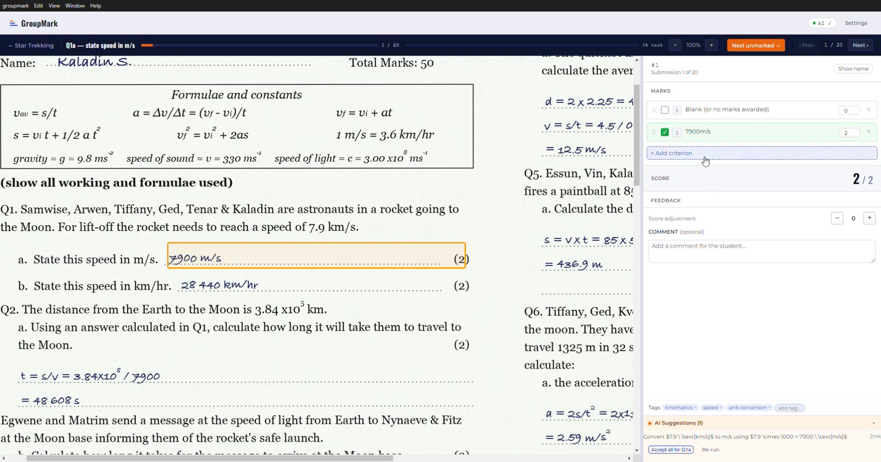
left_click(666, 132)
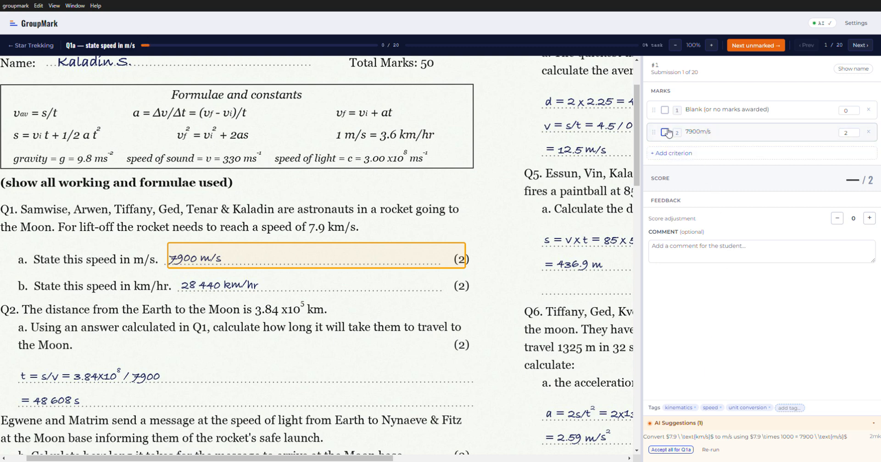
- Format the new Q1a criterion in LaTeX as $$7900m/s$$, and rewrite it as $$7900ms^{-1}$$
left_click(699, 133)
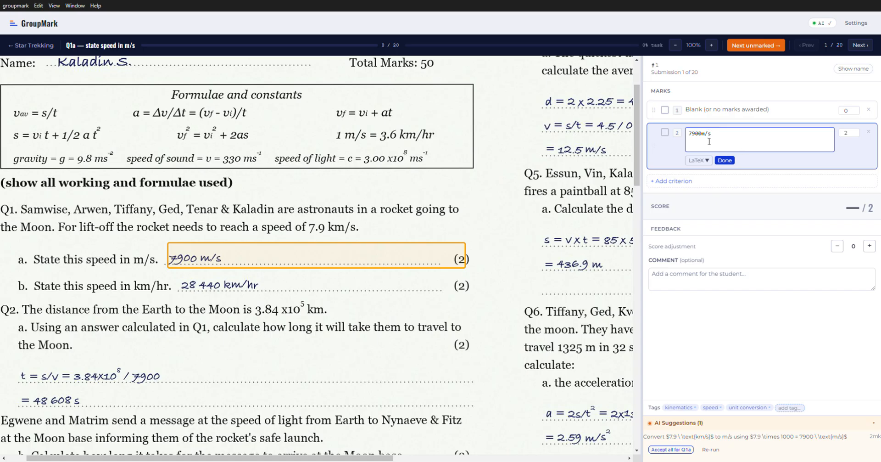
type("$$")
type("$$")
left_click(725, 160)
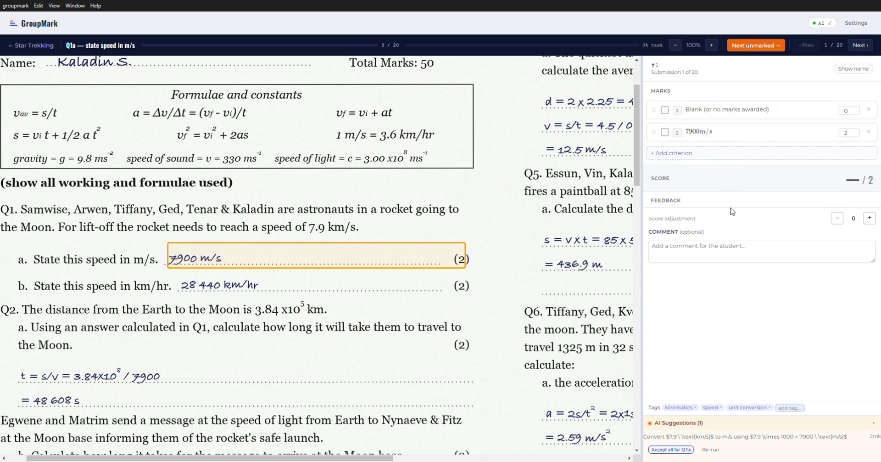
left_click(711, 132)
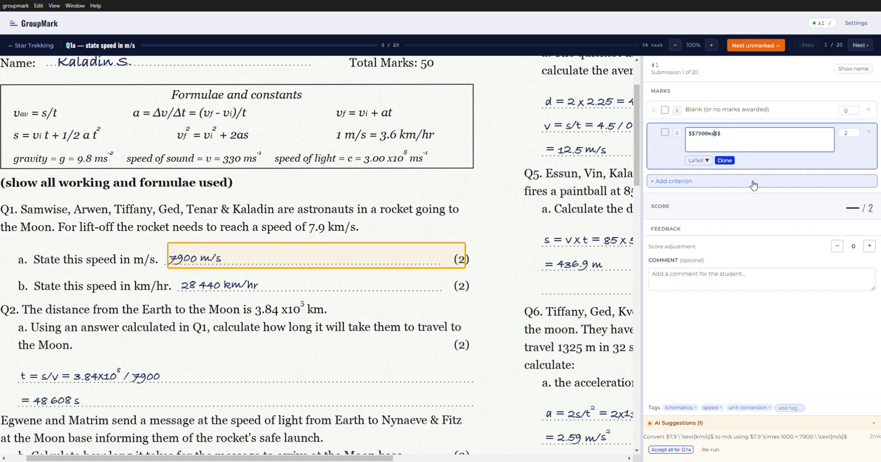
type("^{-1}")
left_click(724, 160)
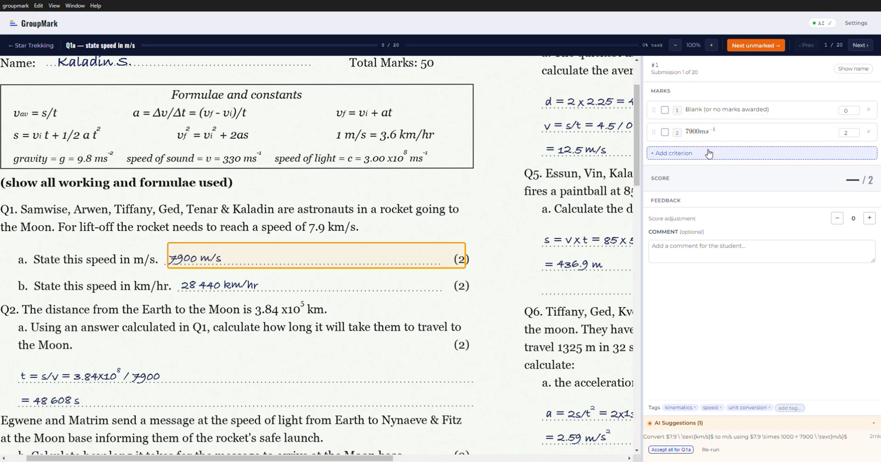
- Inspect the source text of the handwritten-formula criterion worth 2 marks and delete that criterion from Q1a
left_click(726, 132)
left_click_drag(743, 133, 674, 134)
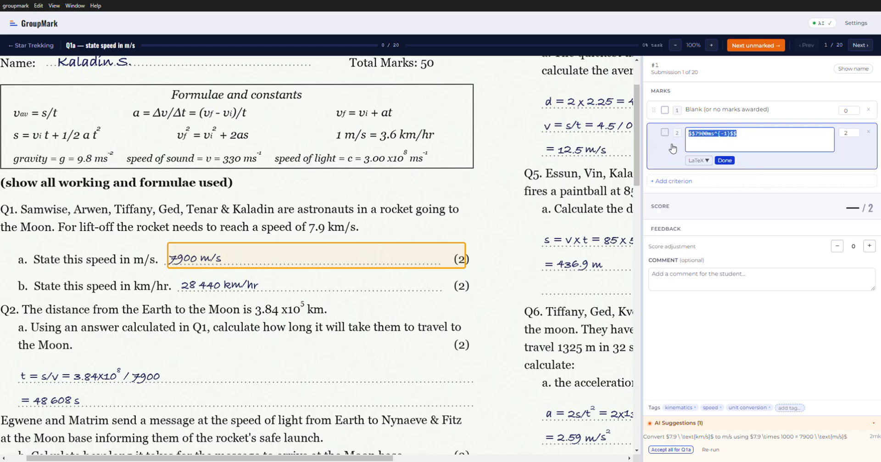
left_click(869, 132)
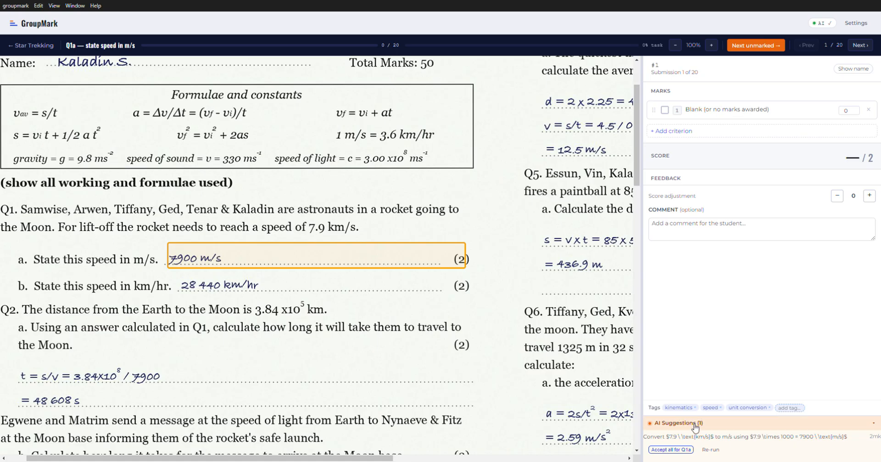
- Accept all AI-suggested criteria for Q1a and view the added criterion's LaTeX source without editing it
left_click(671, 448)
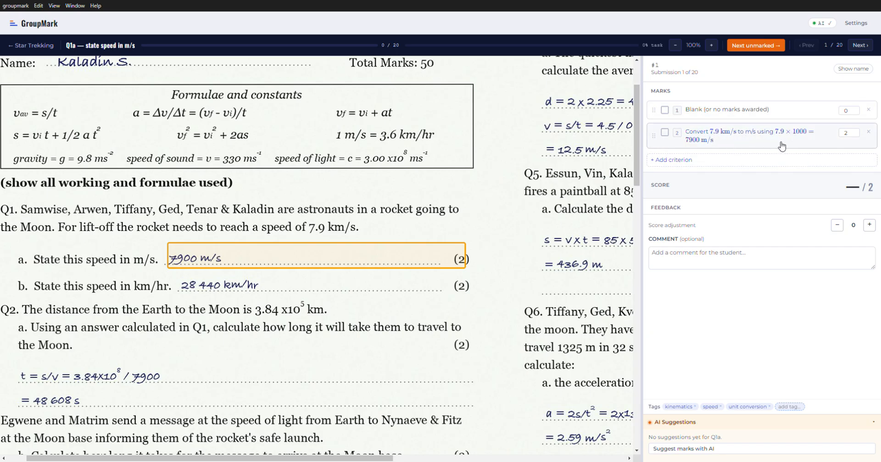
left_click(737, 133)
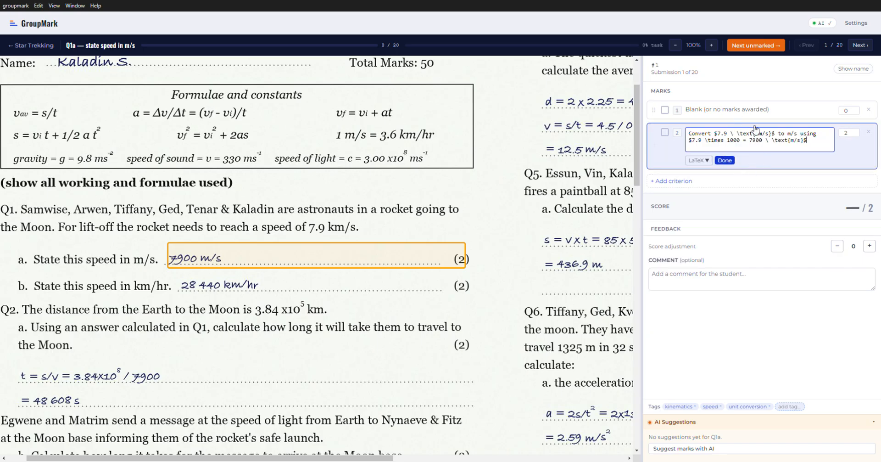
left_click(725, 160)
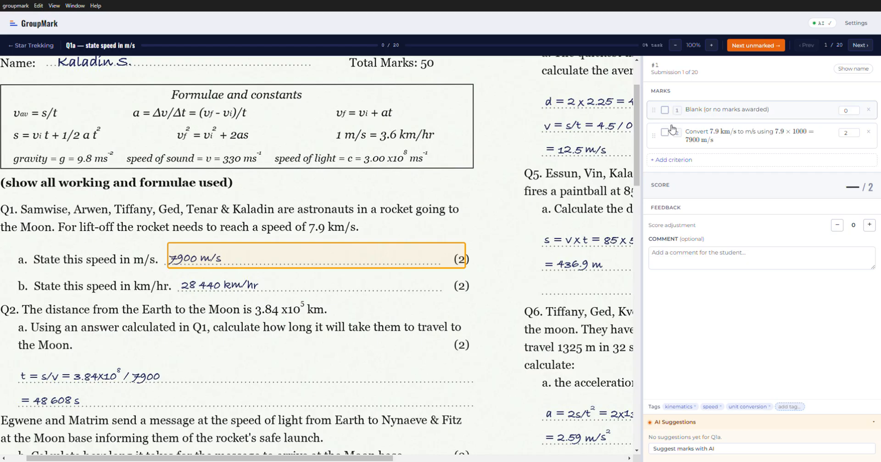
- Discard the empty extra criterion and award the 2-mark conversion criterion to Submissions 1 and 2 of Q1a
left_click(680, 159)
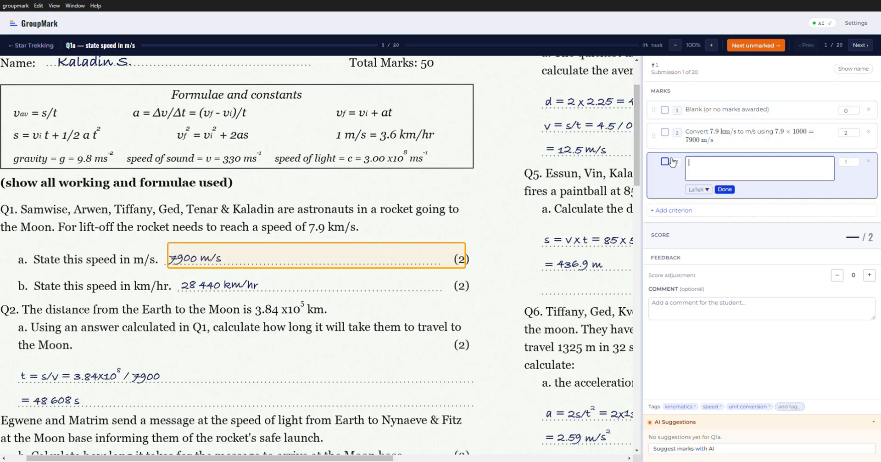
left_click(868, 161)
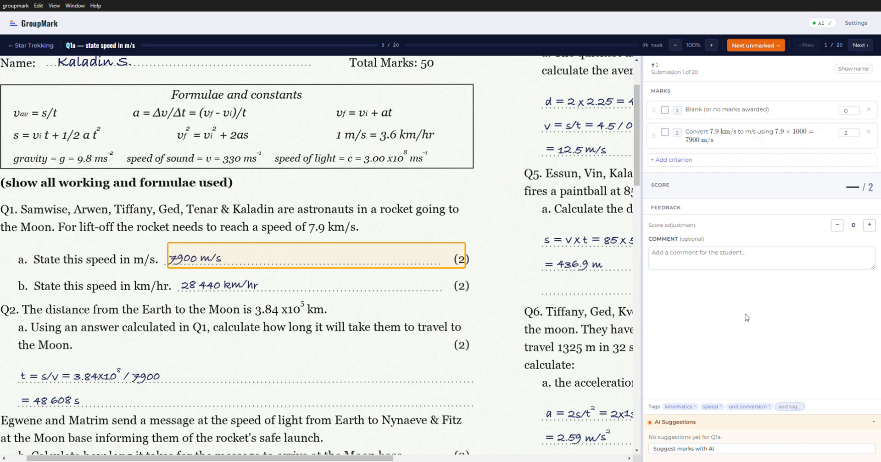
key("2")
left_click(859, 46)
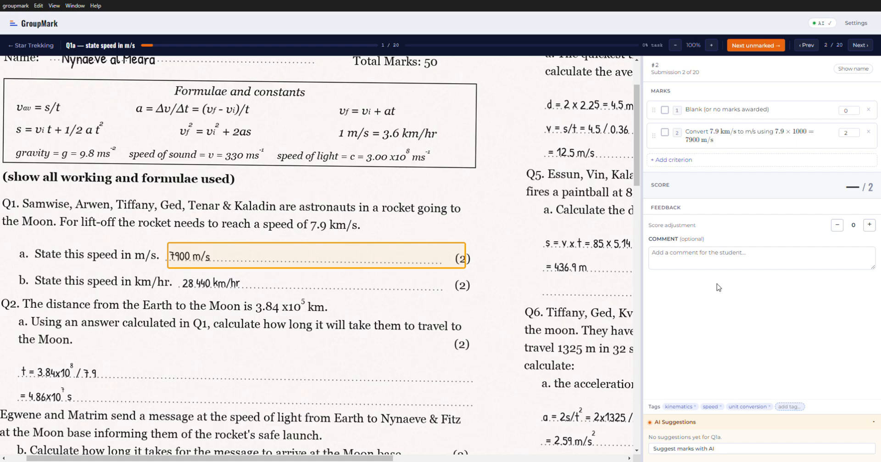
key("2")
key("Right")
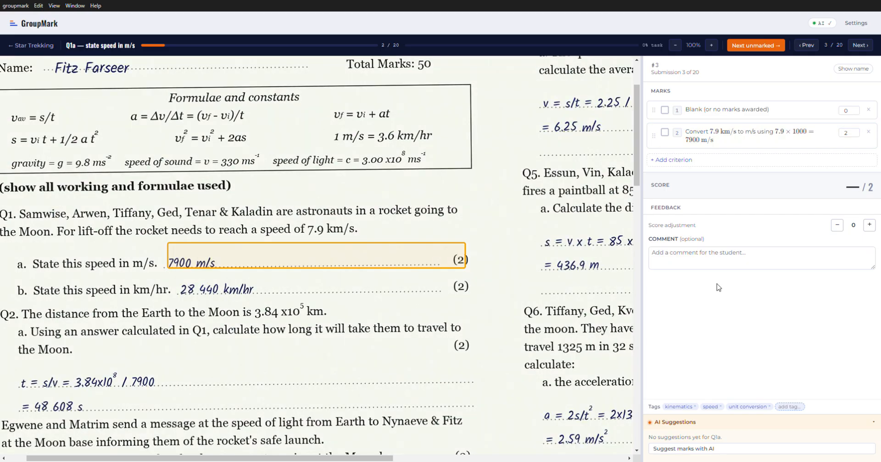
- Mark Q1a for Submissions 3 to 12, awarding the 2-mark criterion for a correct 7900 m/s and the Blank criterion otherwise
key("2")
key("Right")
key("1")
key("Right")
key("2")
key("Right")
key("2")
key("Right")
key("2")
key("Right")
key("2")
key("Right")
key("2")
key("Right")
key("2")
key("Right")
key("2")
key("Right")
key("2")
key("Right")
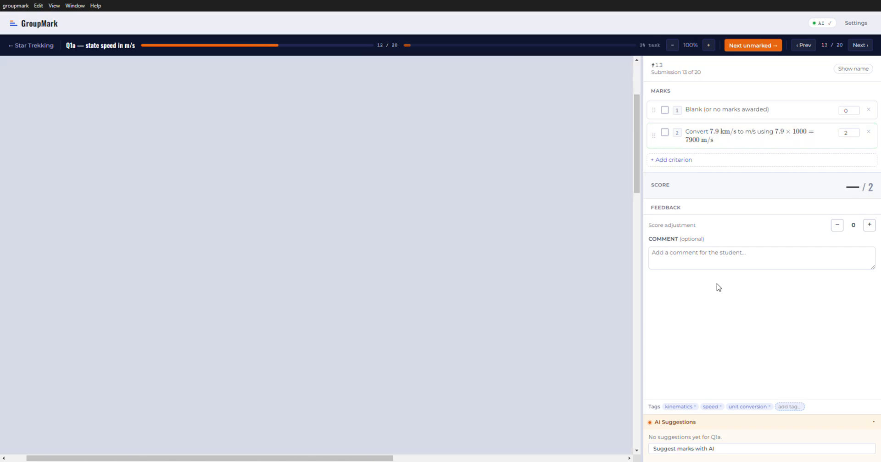
- Mark Q1a for Submissions 13 to 20 with the 2-mark or Blank criterion, giving Submission 20 the Blank criterion
key("2")
key("Right")
key("2")
key("Right")
key("2")
key("Right")
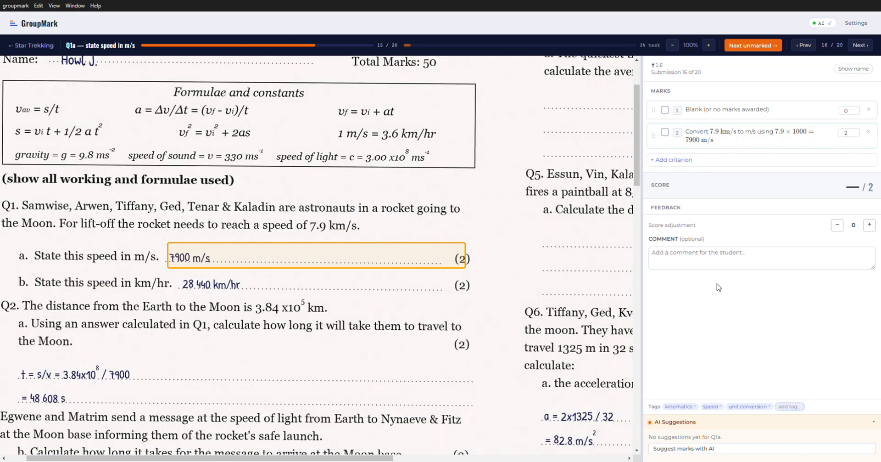
key("2")
key("Right")
key("2")
key("Right")
key("2")
key("Right")
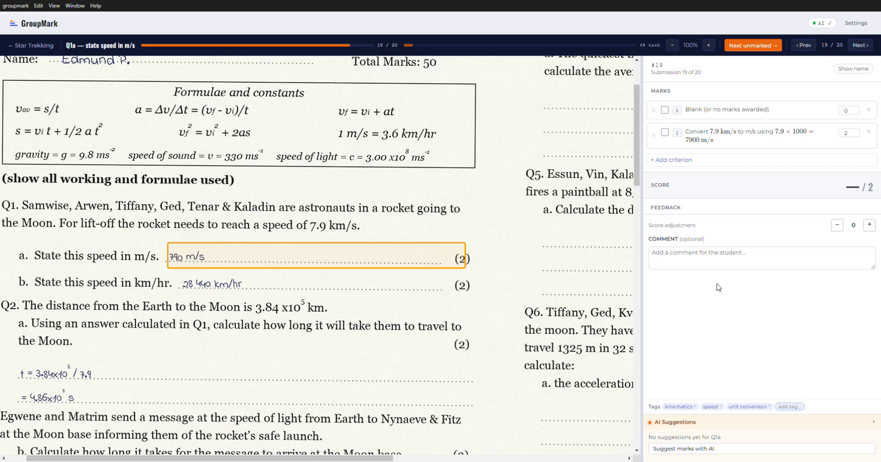
key("2")
key("Right")
key("2")
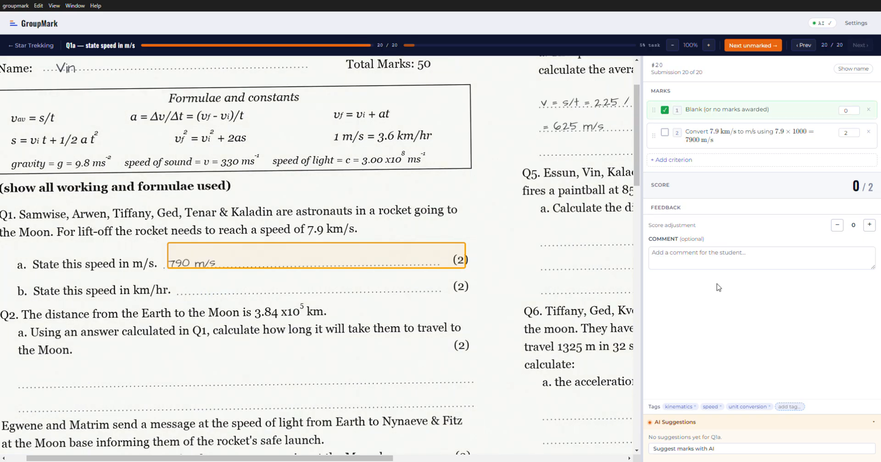
- Move on to Q1b, accept all its AI-suggested criteria and return to the question overview
key("Right")
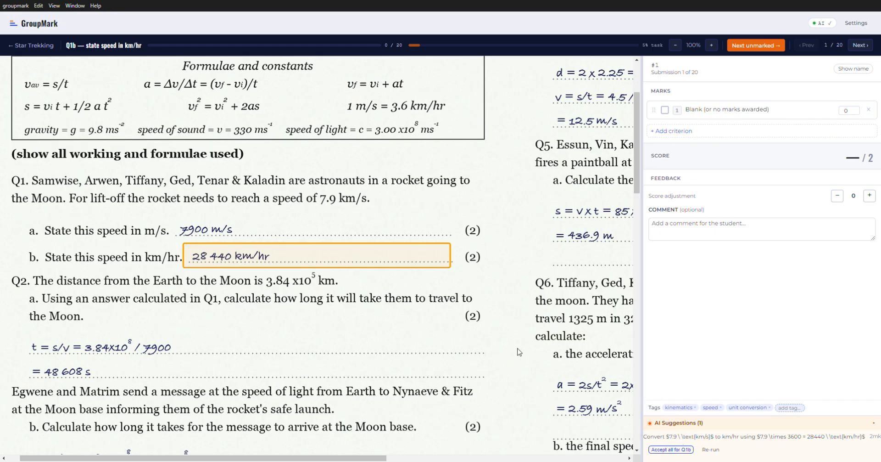
left_click(670, 449)
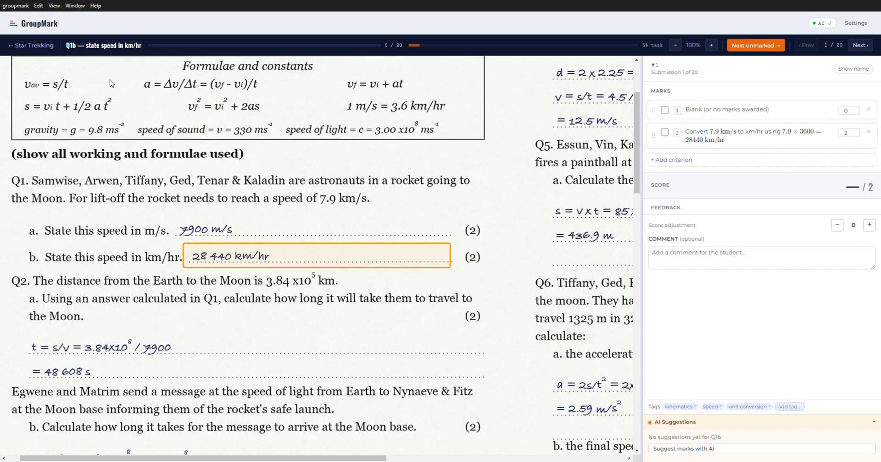
left_click(42, 46)
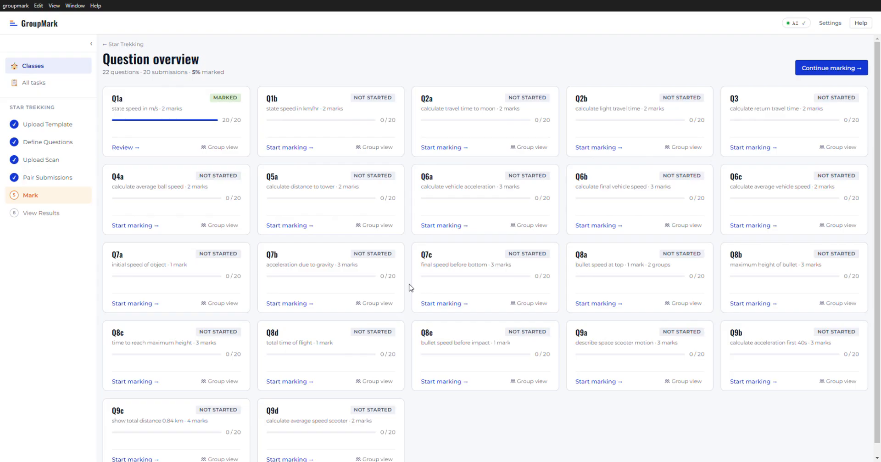
- Examine the first submission's answers to Q8c and Q8d to find a question suited to grouping
scroll(411, 287, "down", 1)
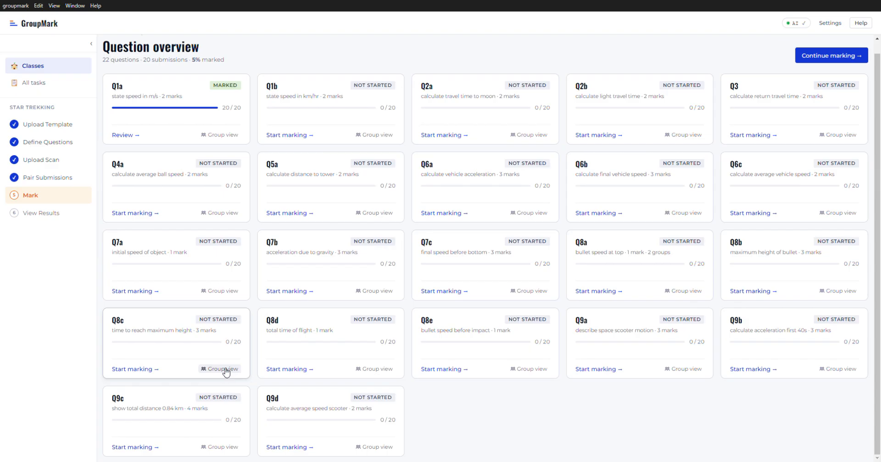
left_click(153, 328)
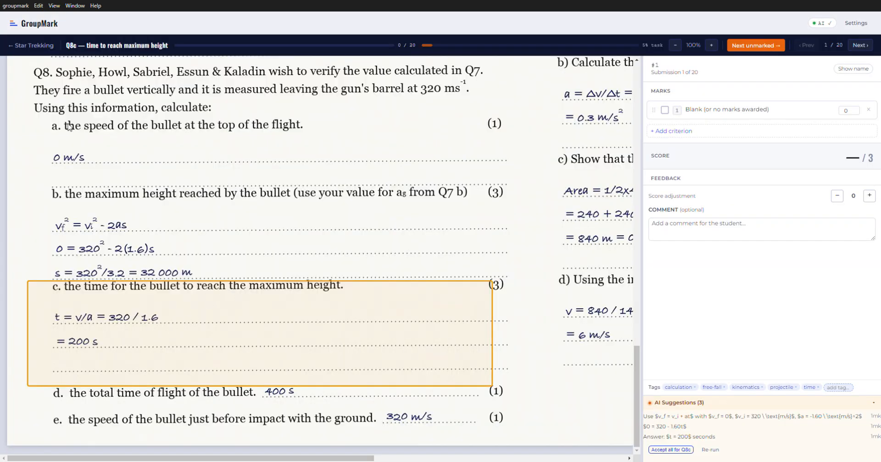
left_click(30, 45)
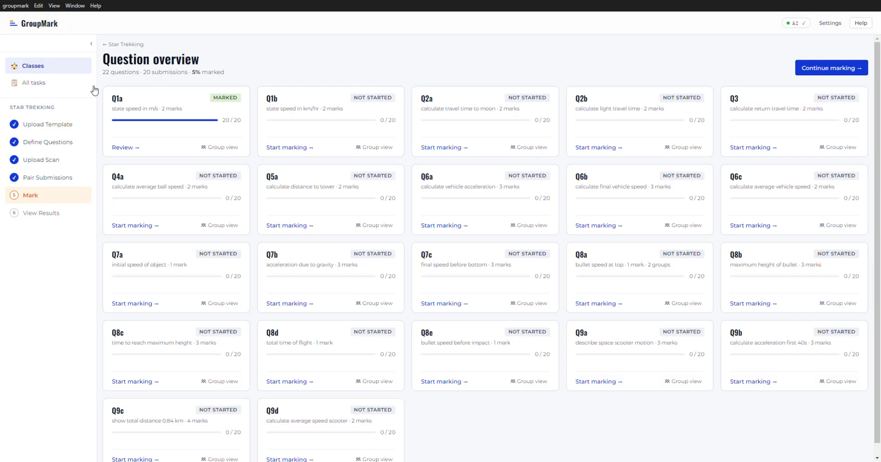
left_click(325, 330)
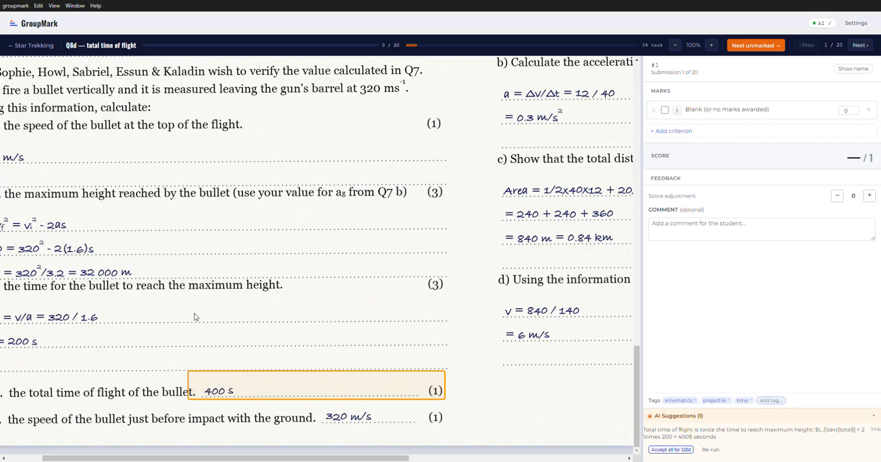
left_click(37, 45)
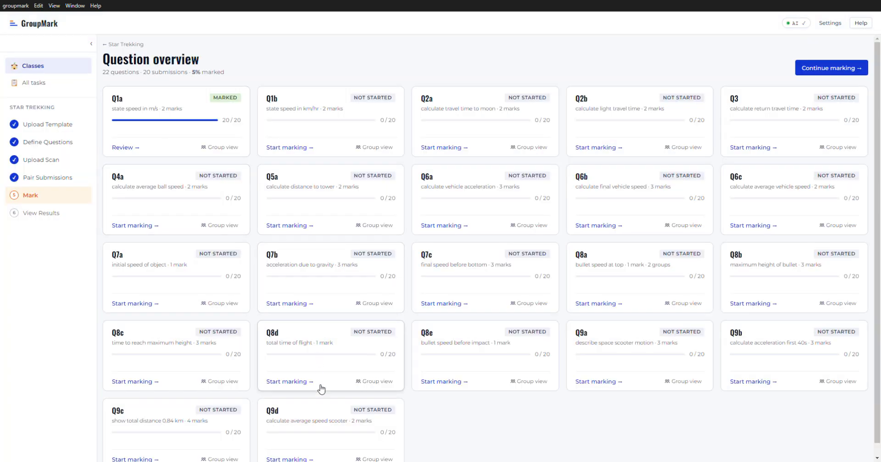
- Open the group view for Q8d and enlarge the response cards to 300% to read the handwritten answers
left_click(375, 382)
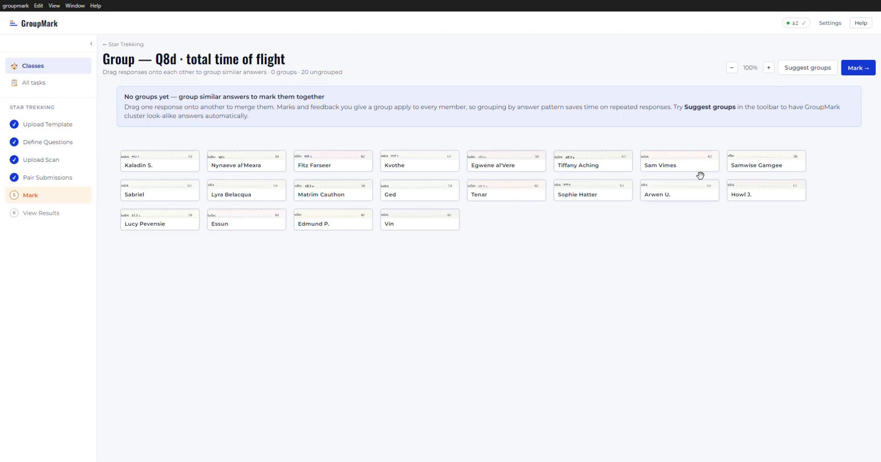
left_click(770, 67)
left_click(769, 67)
left_click(770, 67)
left_click(769, 67)
left_click(770, 67)
left_click(770, 67)
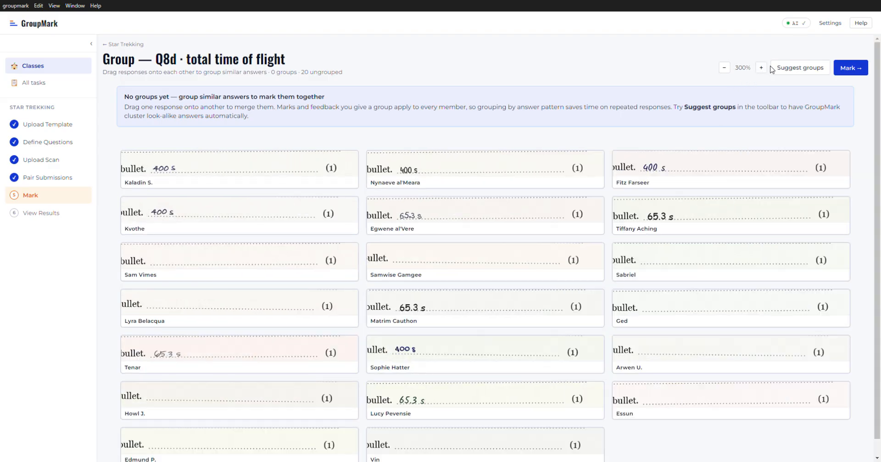
scroll(389, 287, "down", 1)
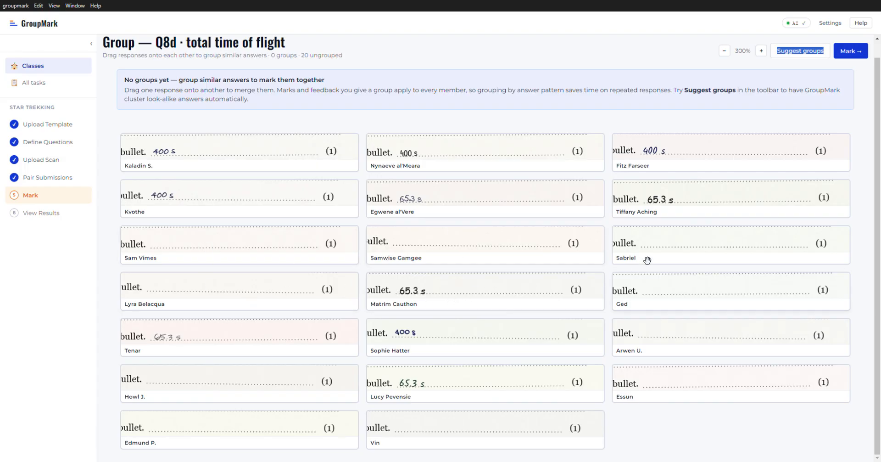
- Try automatic group suggestions for the Q8d responses and review the proposed groups
left_click(802, 76)
left_click(797, 52)
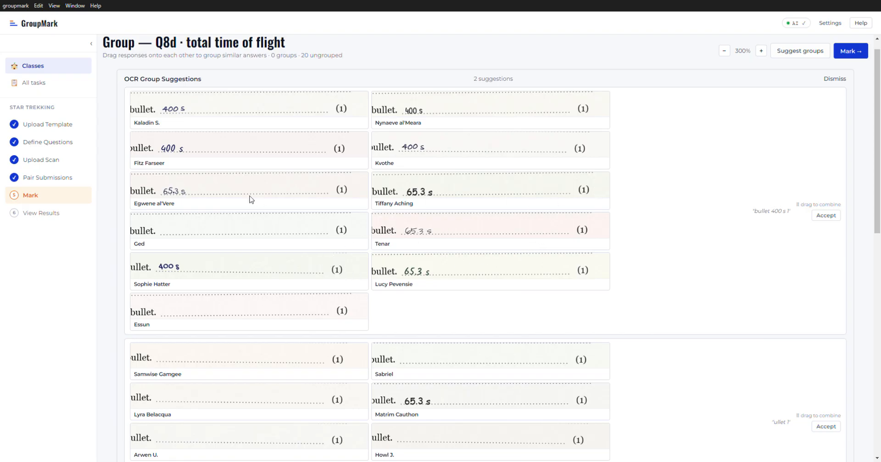
scroll(198, 227, "down", 5)
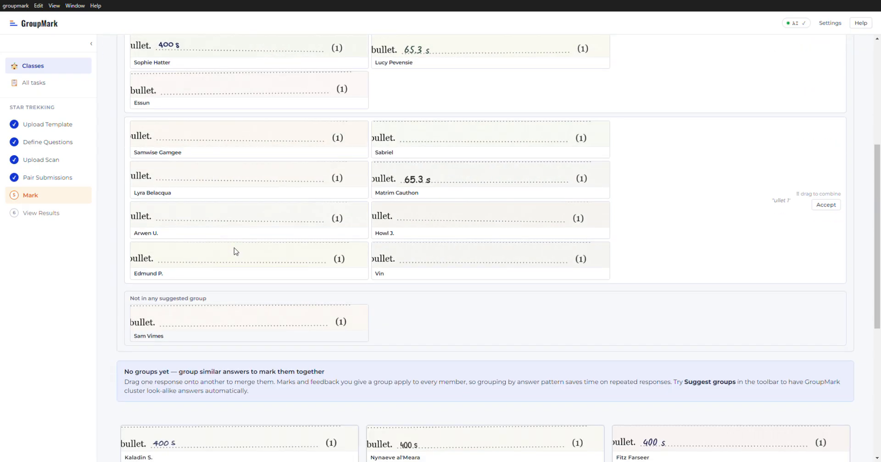
scroll(235, 252, "down", 2)
scroll(262, 247, "up", 7)
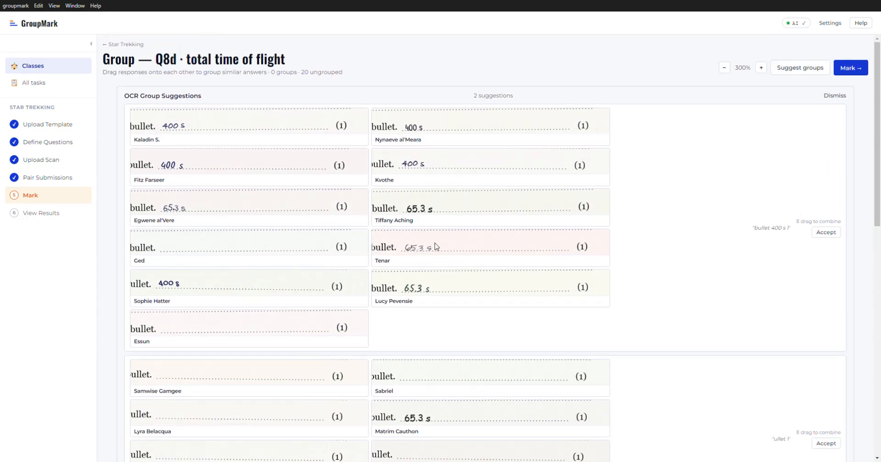
- Narrow the Q8d answer region on page 2 of the template from both sides so it frames the written answer
left_click(33, 142)
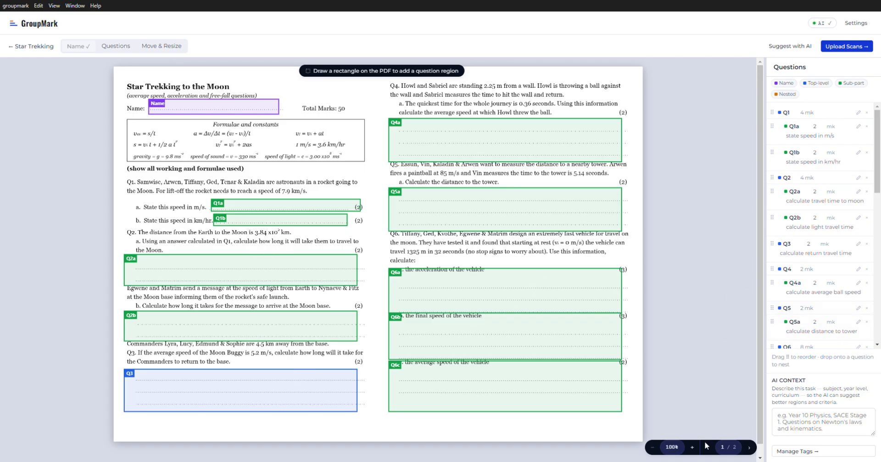
left_click(749, 447)
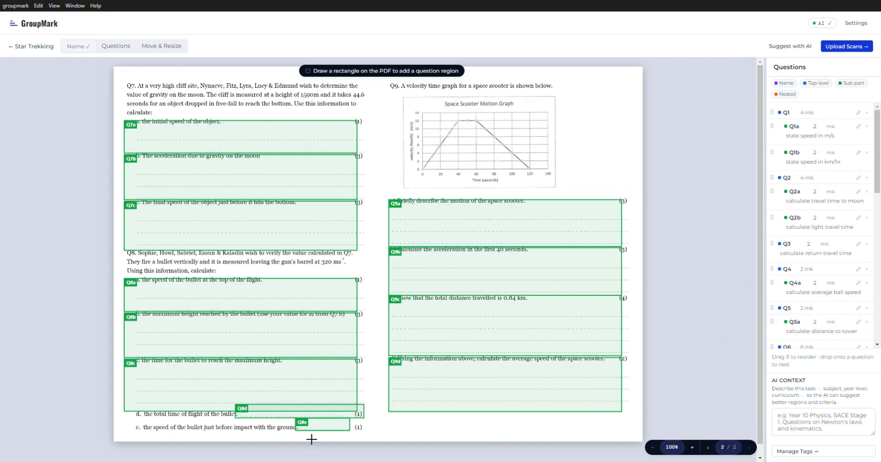
left_click(170, 45)
left_click(244, 411)
left_click_drag(235, 411, 251, 412)
left_click_drag(365, 413, 338, 414)
left_click(390, 431)
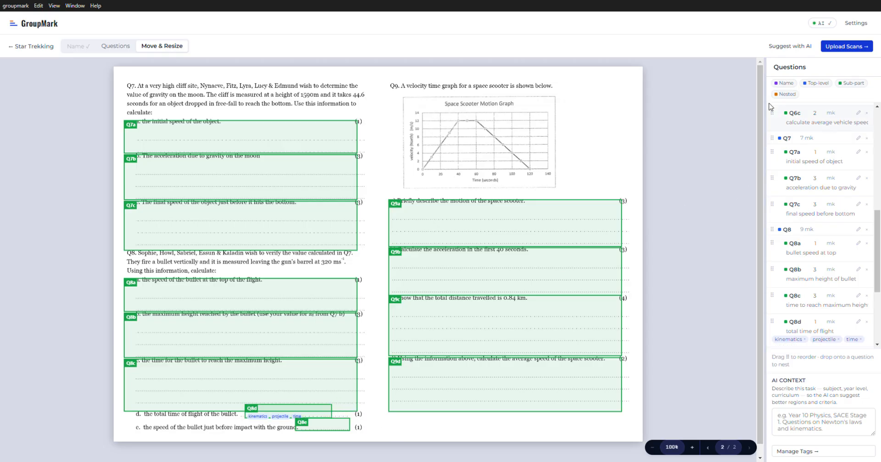
- Reopen Q8d's group view, request fresh group suggestions, inspect them at 150% and dismiss them
left_click(18, 46)
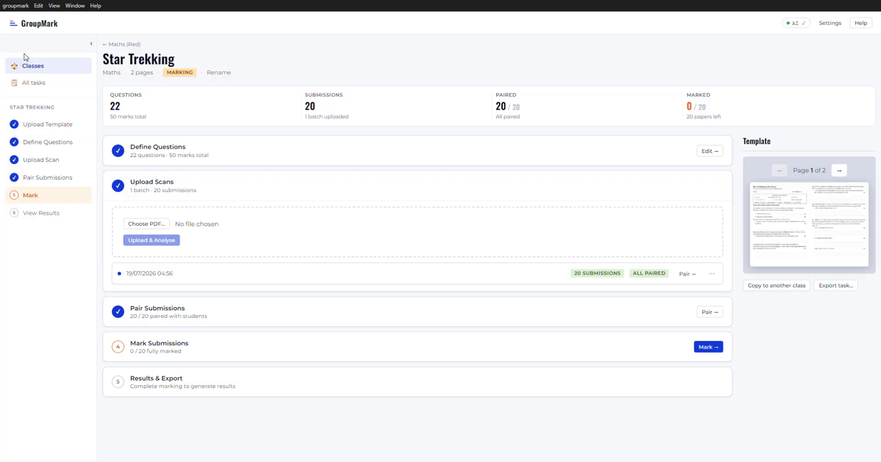
left_click(41, 195)
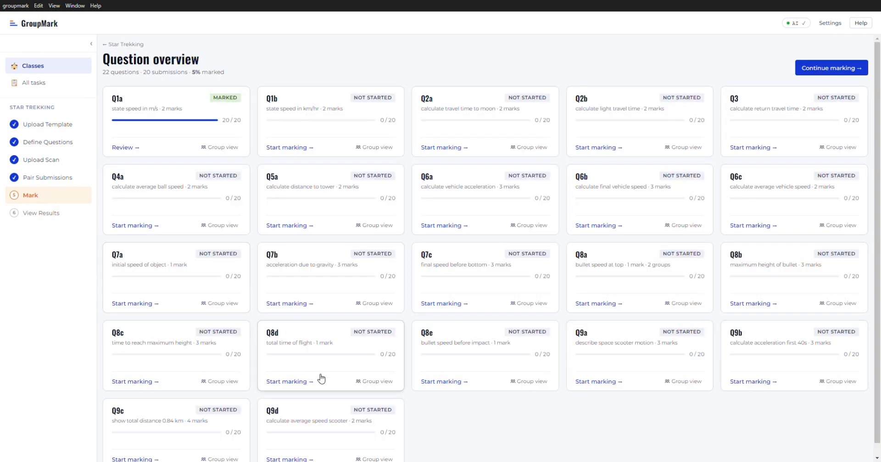
left_click(369, 381)
left_click(809, 70)
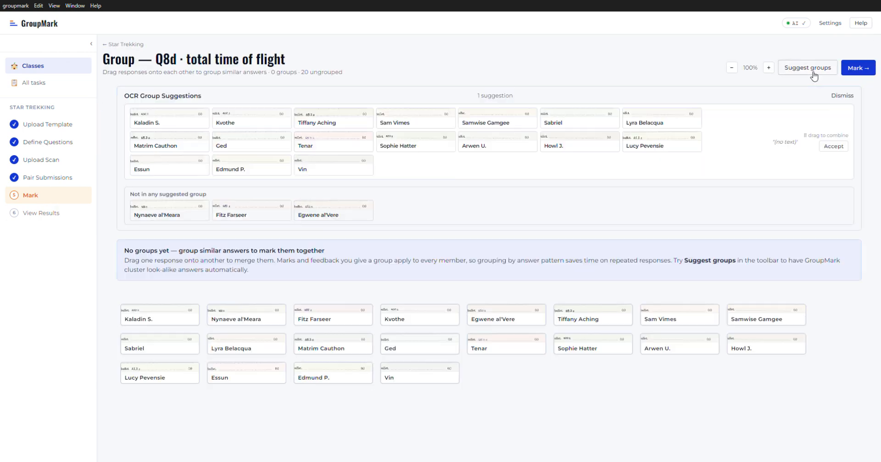
left_click(768, 67)
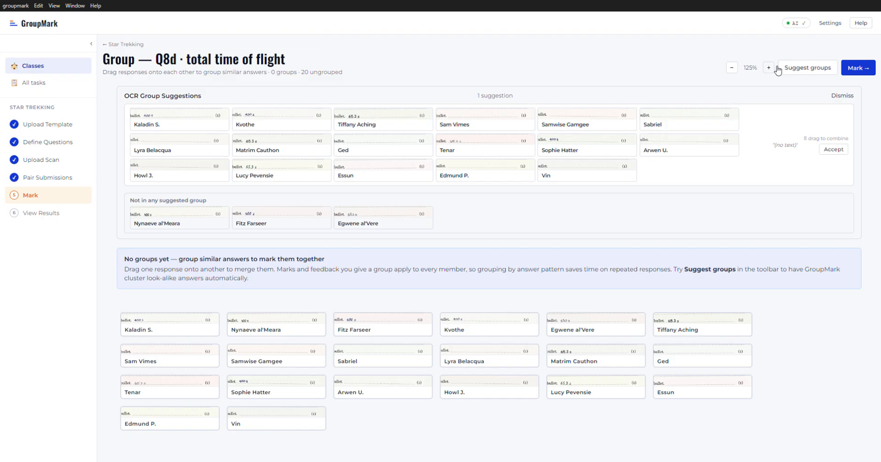
left_click(768, 67)
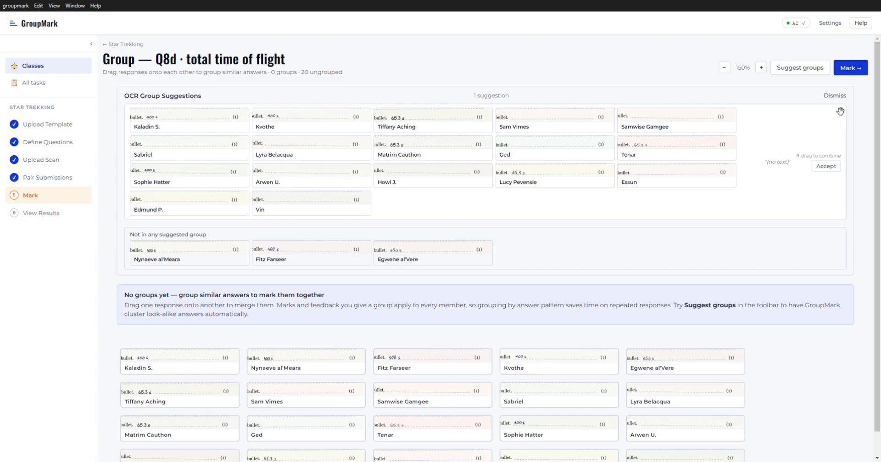
left_click(836, 96)
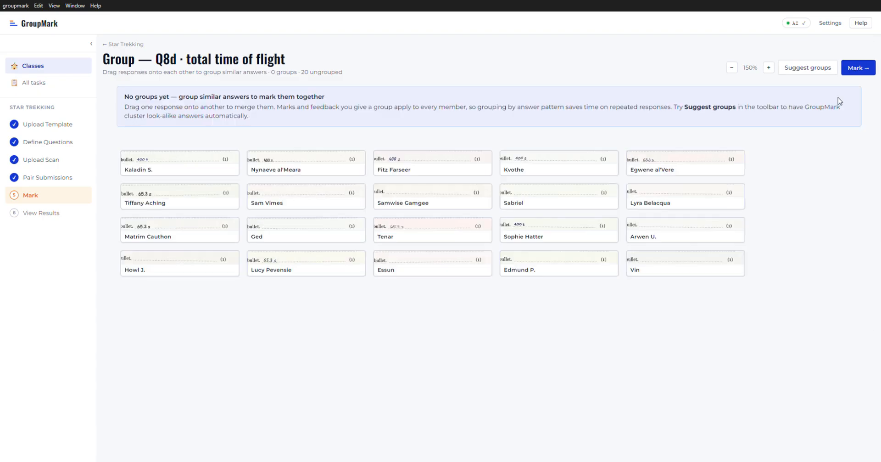
- Enlarge the Q8d response cards to 400%, dismissing any suggestions, and merge the first two "400 s" responses into one group
left_click(774, 67)
left_click(774, 67)
left_click(774, 67)
left_click(778, 67)
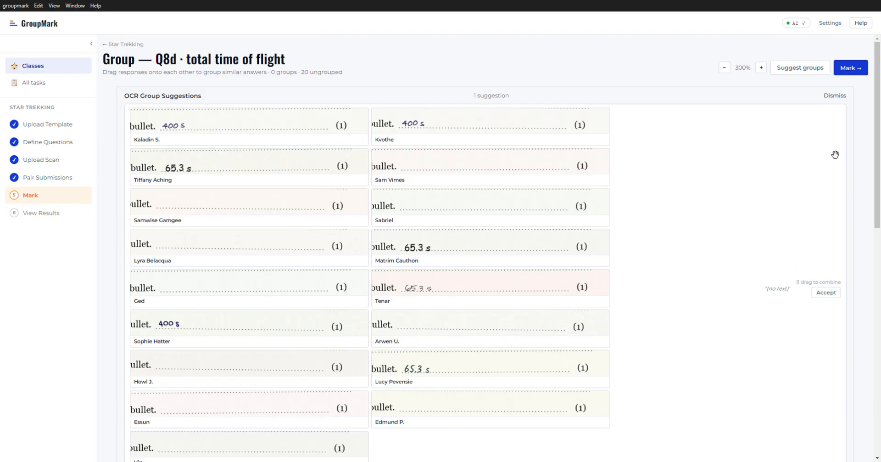
left_click(843, 97)
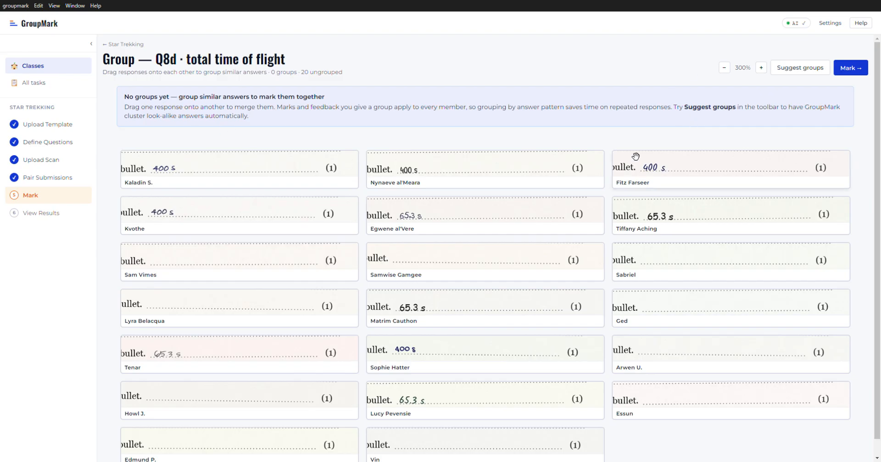
left_click(762, 68)
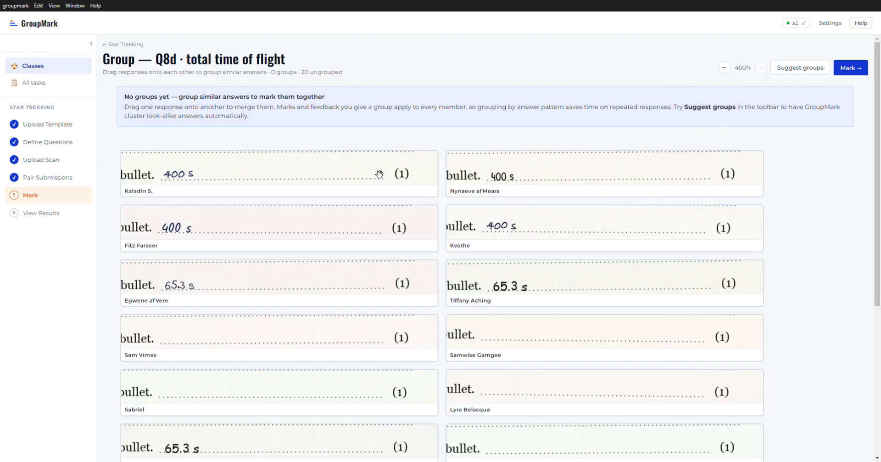
left_click_drag(285, 182, 504, 178)
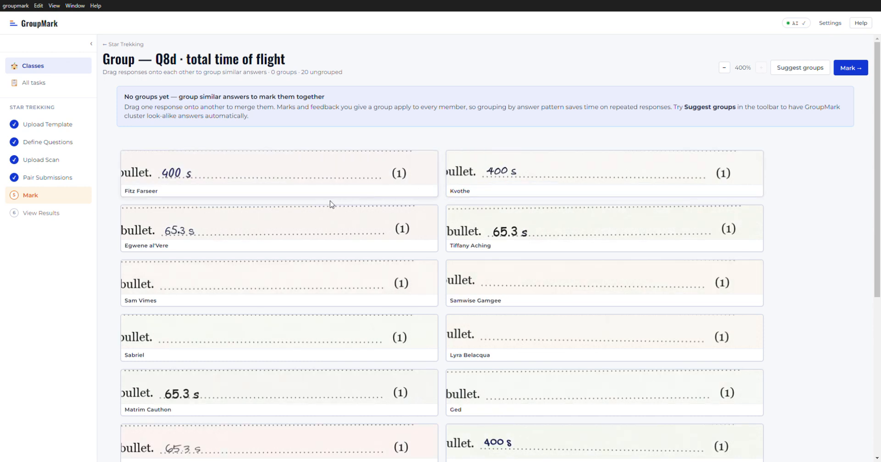
- Pair the loose Q8d responses with matching answers: 400 s with 400 s, 65.3 s with 65.3 s, blank with blank
left_click_drag(293, 179, 470, 180)
left_click_drag(291, 178, 521, 179)
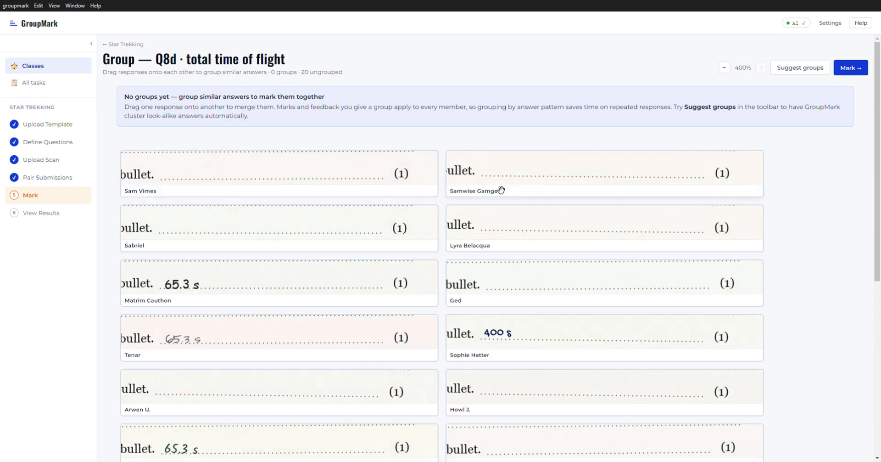
left_click_drag(338, 177, 344, 232)
left_click_drag(470, 179, 299, 229)
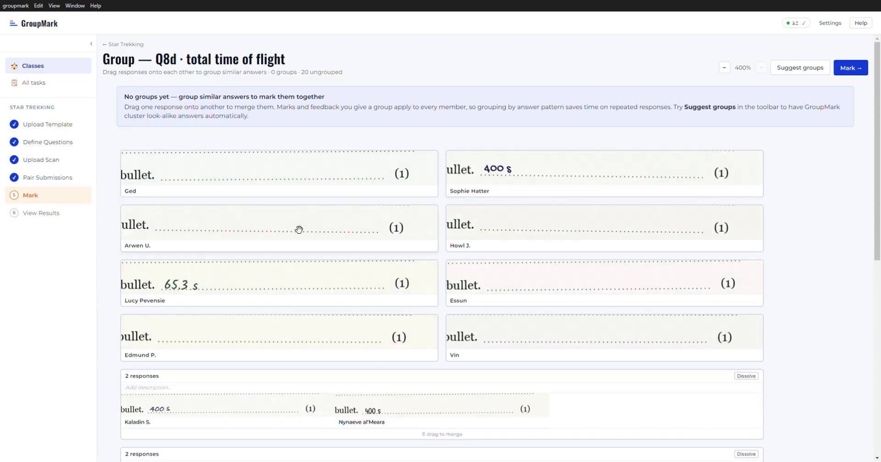
left_click_drag(333, 176, 319, 225)
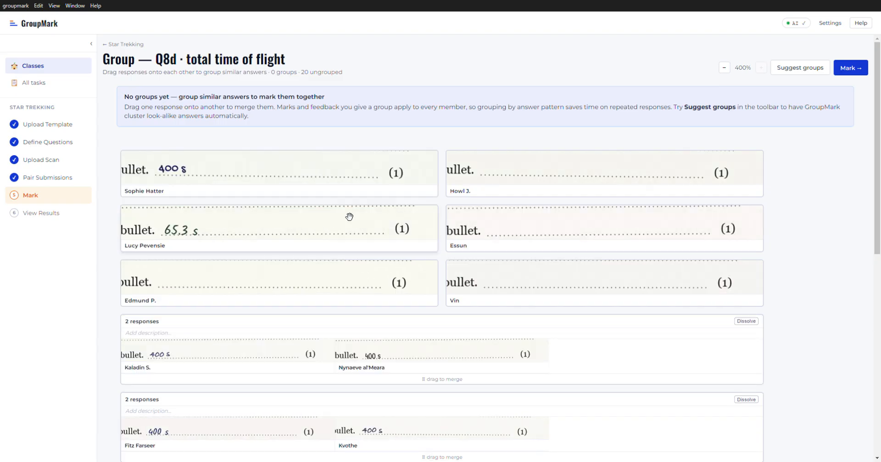
- Gather all 400 s responses into one Q8d group, add the loose 65.3 s answer to its group, and pair the remaining blanks
left_click_drag(328, 175, 317, 337)
left_click_drag(249, 173, 249, 216)
left_click_drag(443, 193, 302, 230)
mouse_move(244, 181)
left_mouse_down()
mouse_move(243, 215)
mouse_move(258, 172)
left_mouse_up()
left_click_drag(218, 242, 253, 310)
left_click_drag(267, 185, 261, 246)
left_click_drag(252, 193, 251, 363)
- Move responses out of the small Q8d pairs into the main 65.3 s group and the main blank-answer group
scroll(282, 305, "down", 4)
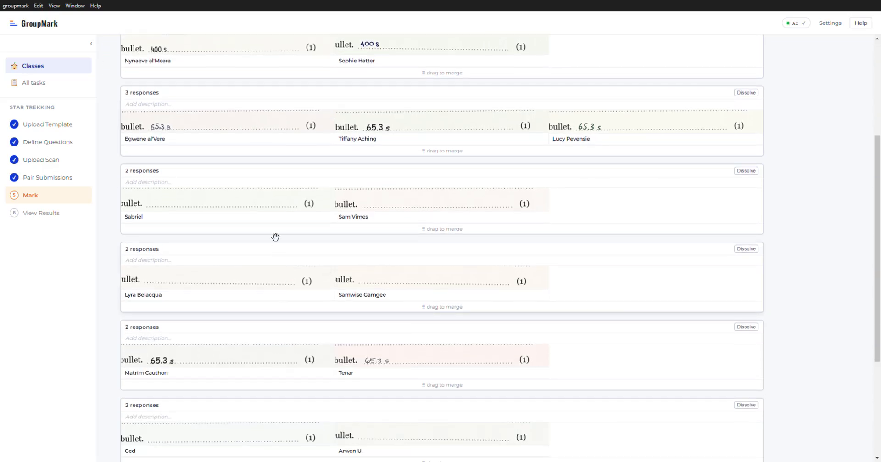
left_click_drag(257, 199, 254, 270)
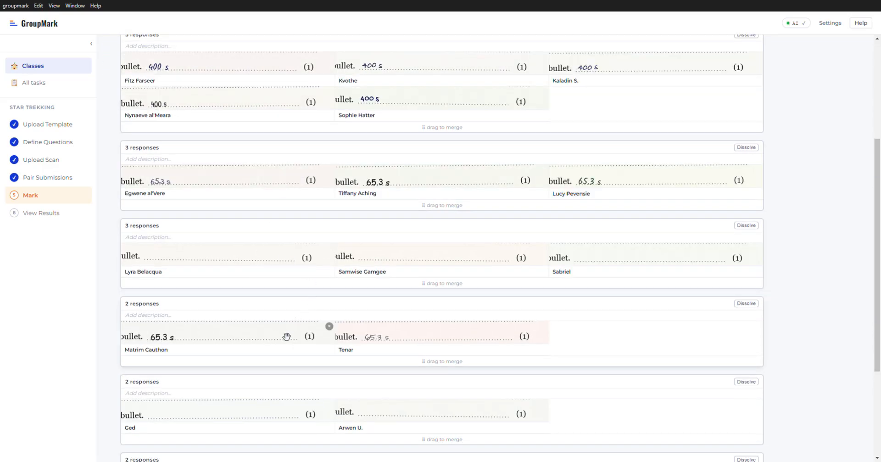
left_click_drag(252, 343, 229, 170)
left_click_drag(250, 372, 275, 324)
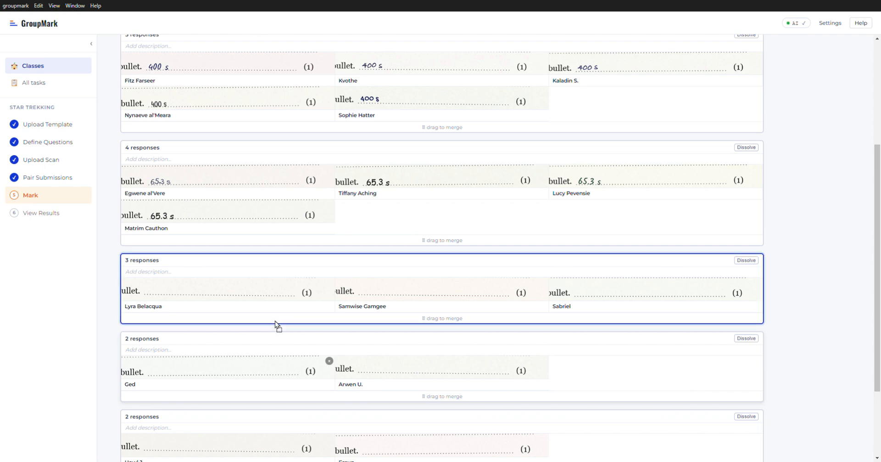
left_click_drag(277, 287, 276, 287)
scroll(294, 349, "down", 2)
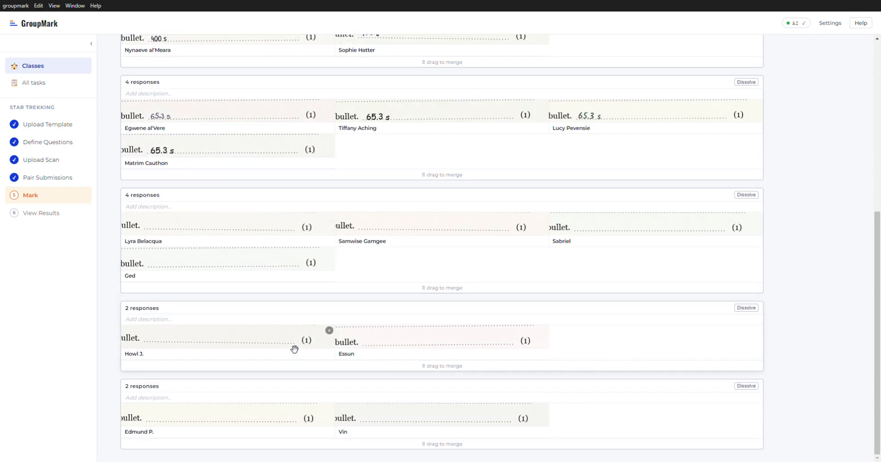
left_click_drag(255, 316, 270, 275)
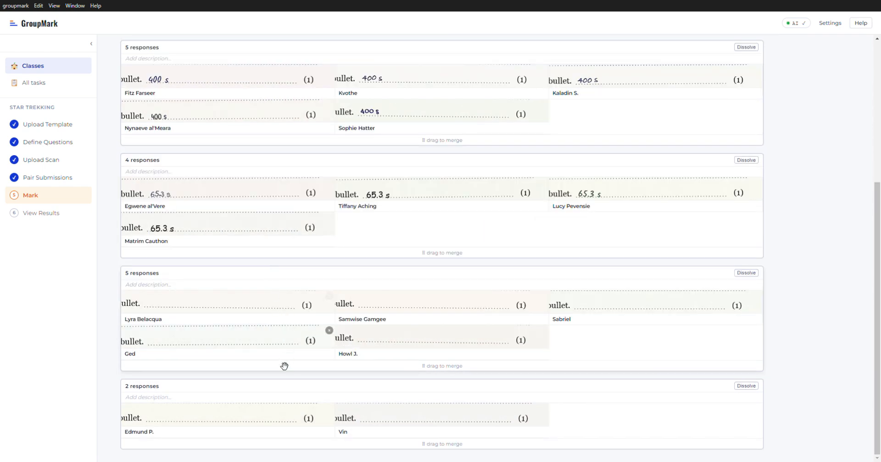
left_click_drag(234, 394, 338, 303)
- Add the leftover 65.3 s response to its group and all leftover blank responses to the blank group, then review the three Q8d groups
scroll(421, 320, "up", 4)
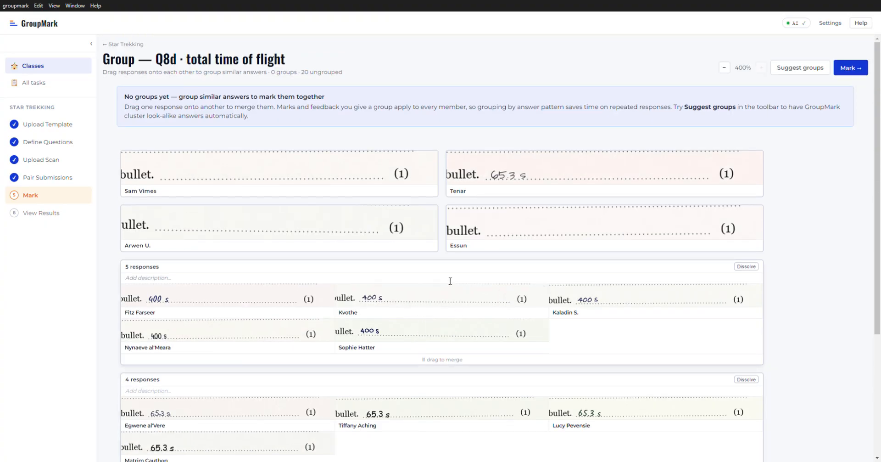
left_click_drag(592, 254, 338, 240)
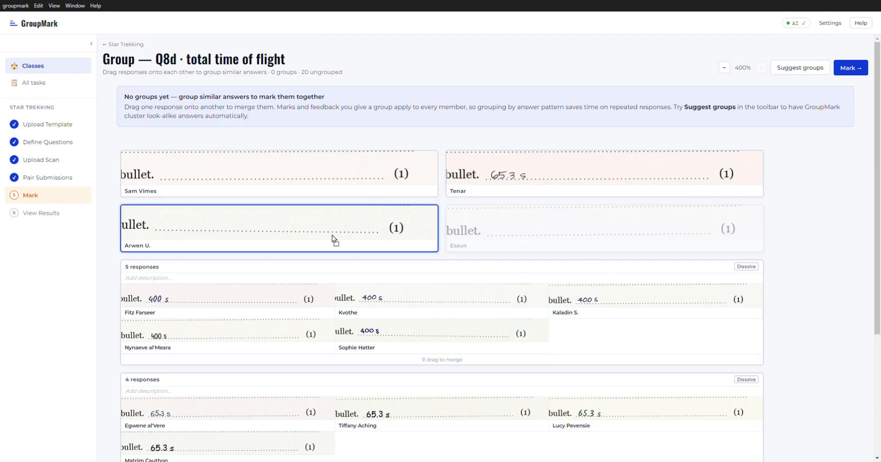
left_click_drag(304, 191, 282, 452)
left_click_drag(289, 162, 271, 353)
scroll(374, 290, "down", 3)
scroll(378, 285, "up", 1)
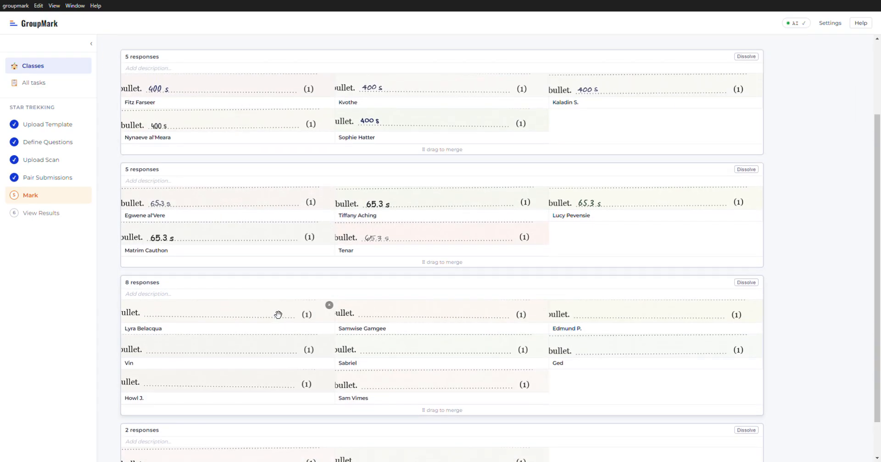
scroll(280, 311, "down", 1)
left_click_drag(247, 422, 254, 300)
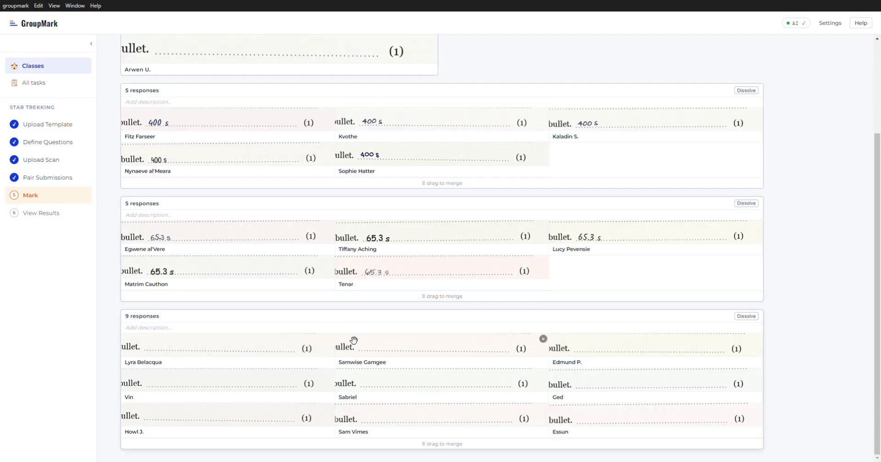
scroll(566, 197, "up", 3)
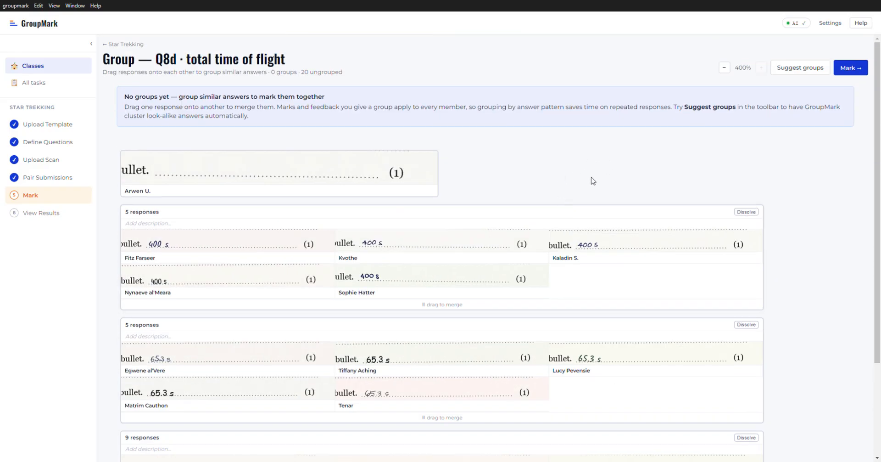
scroll(300, 173, "down", 3)
left_click_drag(216, 60, 294, 353)
scroll(275, 220, "up", 3)
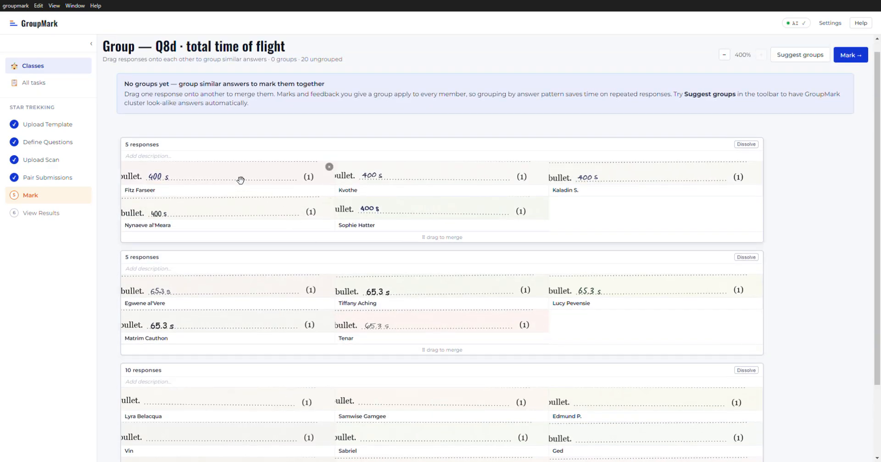
scroll(275, 330, "down", 2)
scroll(471, 303, "up", 2)
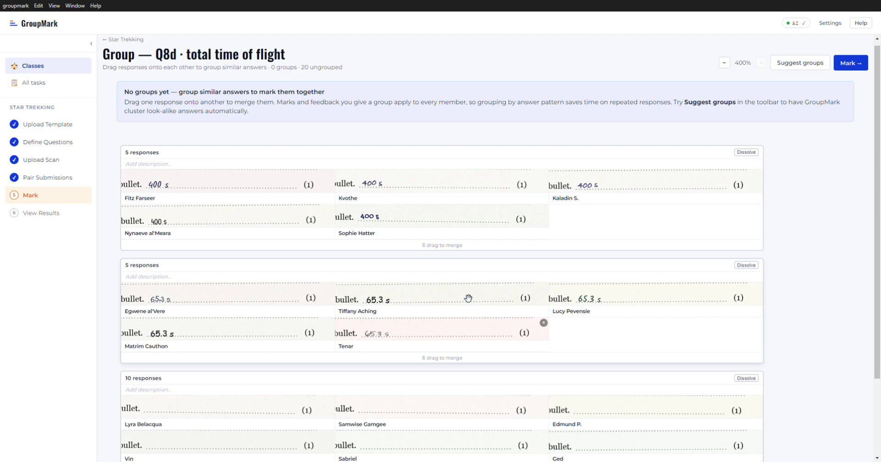
- Start marking Q8d, accept the AI-suggested 1-mark total time of flight criterion, and award it to the 400 s group
left_click(857, 68)
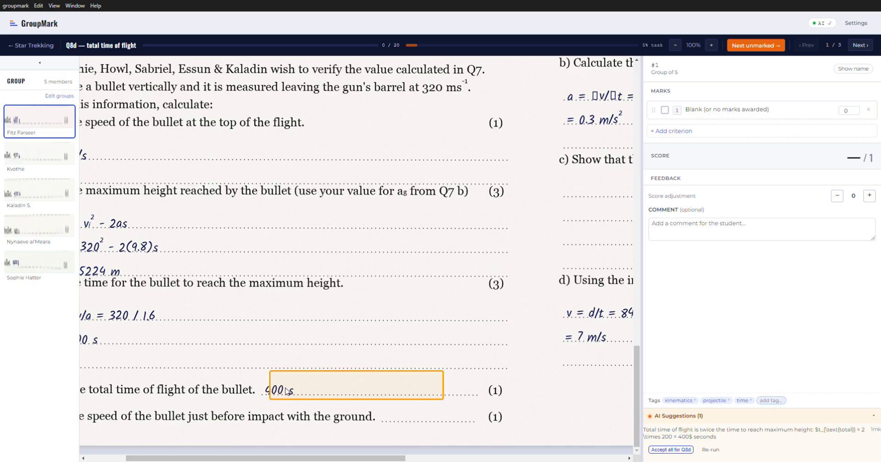
left_click(678, 450)
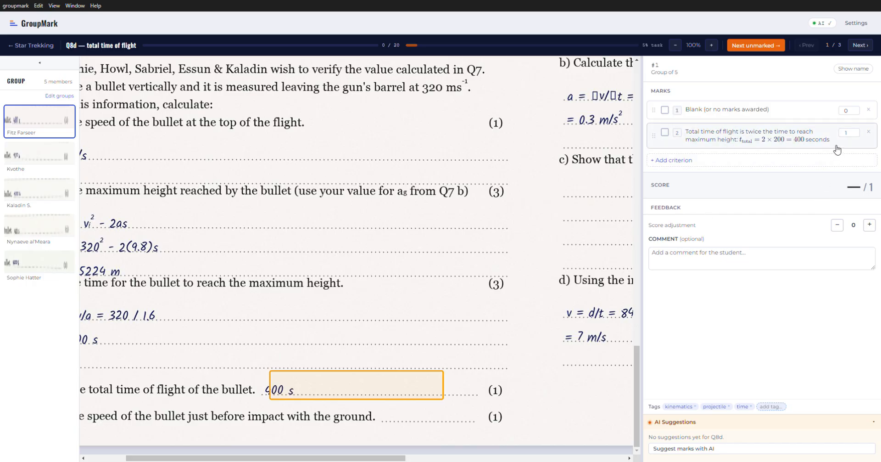
left_click(690, 139)
left_click(664, 132)
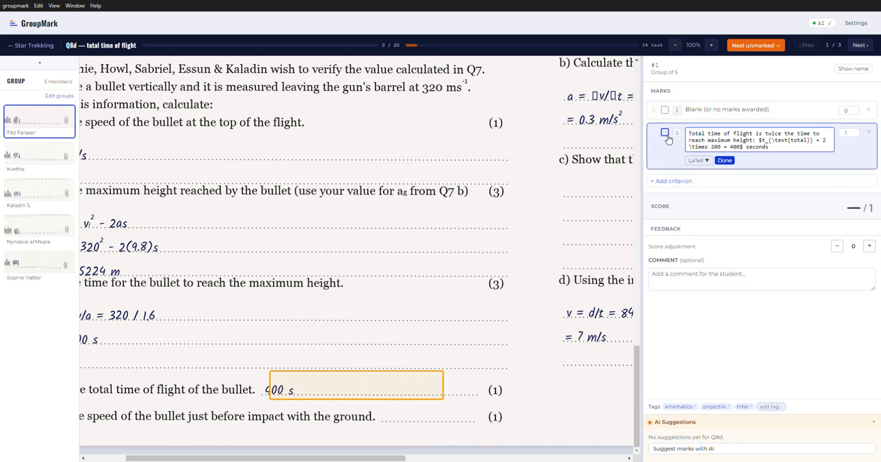
left_click(725, 161)
key("Right")
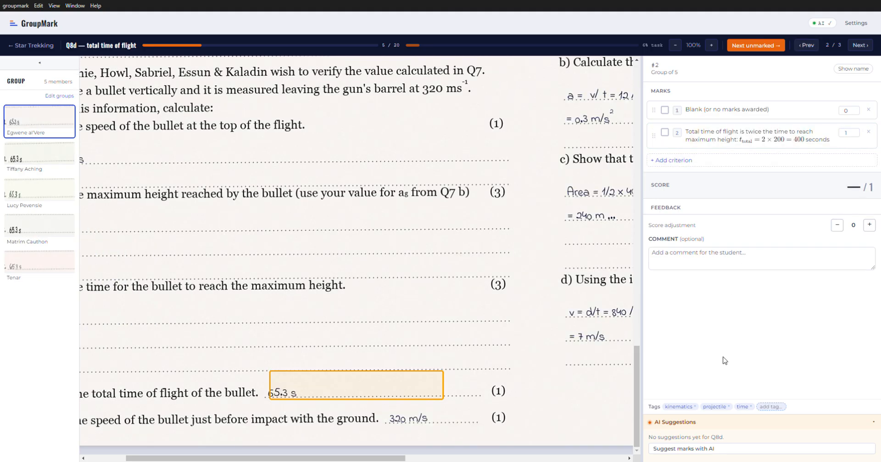
- Mark the 65.3 s group and the blank group as "Blank (or no marks awarded)" and continue to Q8e
key("1")
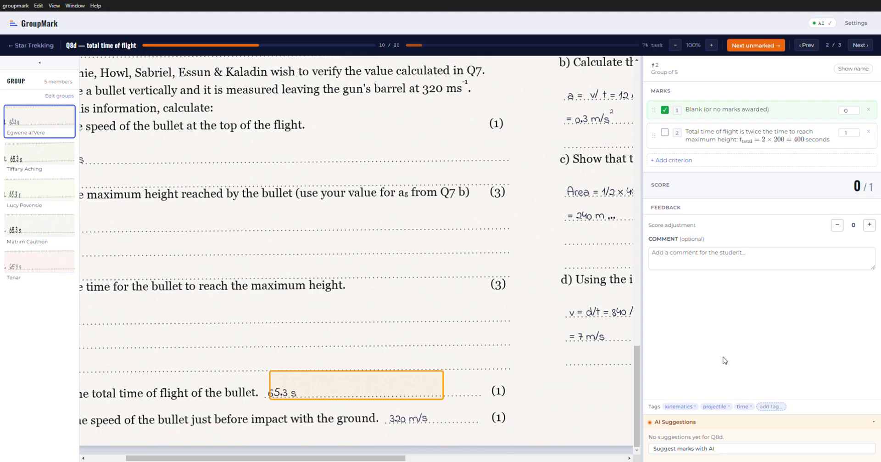
key("Right")
key("1")
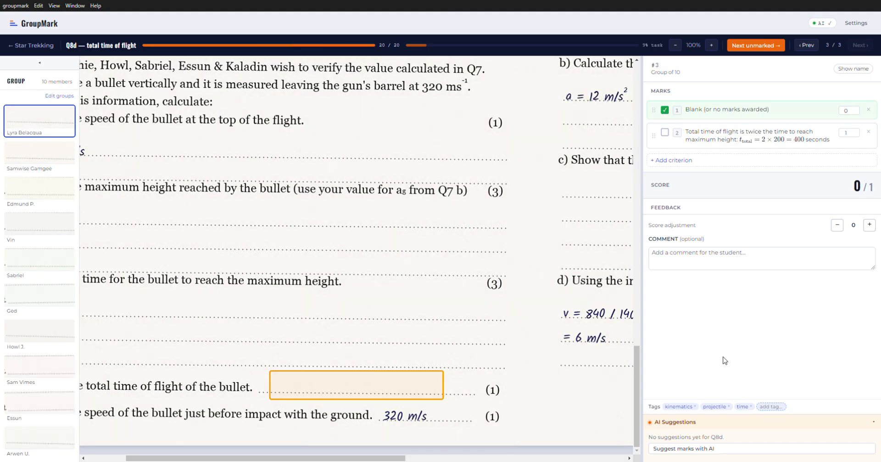
key("Return")
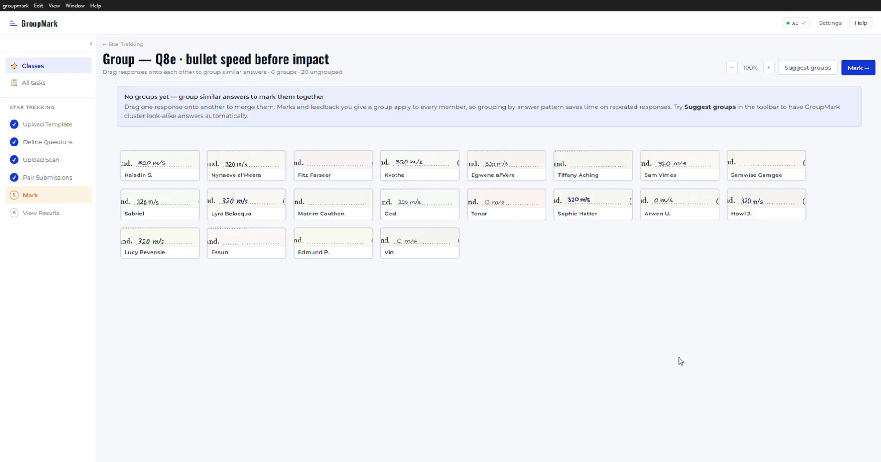
- Request group suggestions for Q8e, combine the two all-320 m/s suggestions, and accept all the resulting groups
left_click(815, 72)
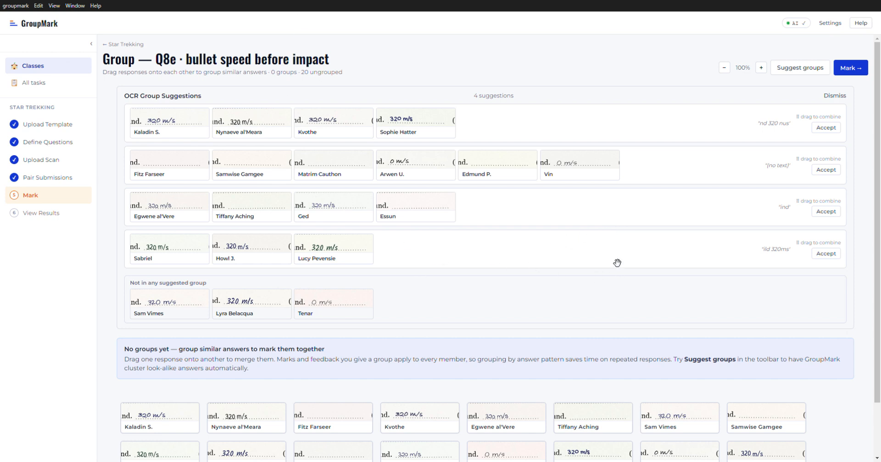
left_click(825, 254)
left_click_drag(603, 136, 601, 137)
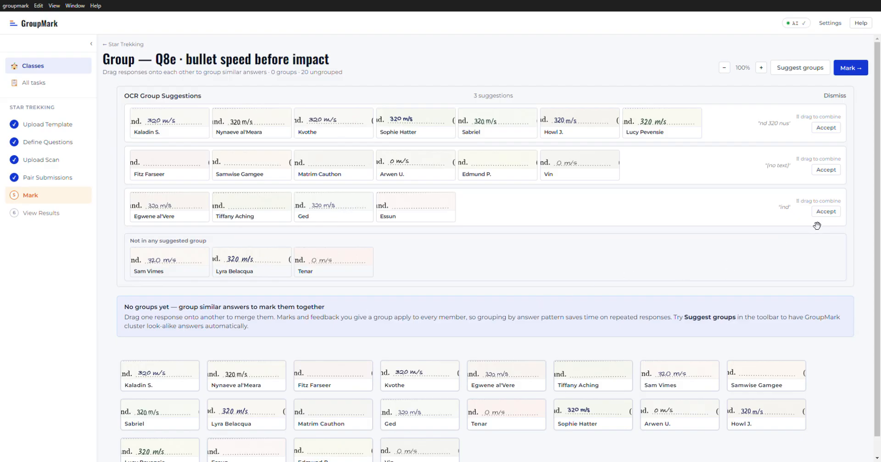
left_click(825, 211)
left_click(825, 169)
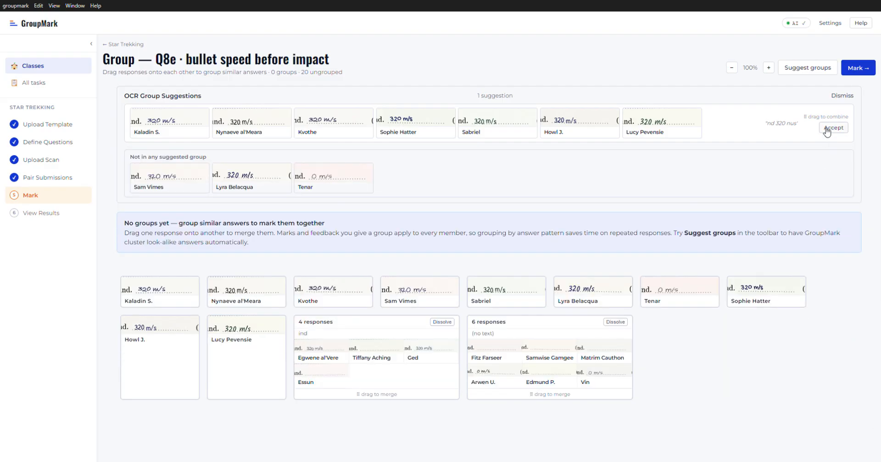
left_click(826, 127)
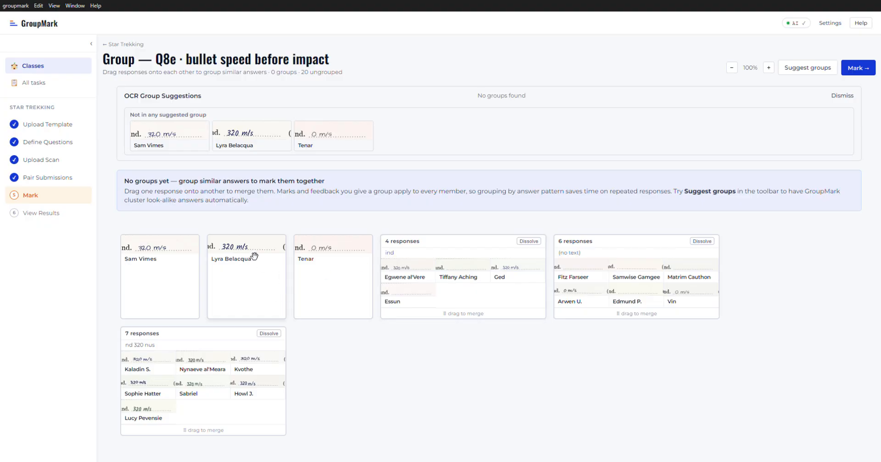
- Move every remaining 320 m/s response into the main 320 m/s group and the loose 0 m/s response into the "(no text)" group
left_click_drag(254, 255, 240, 361)
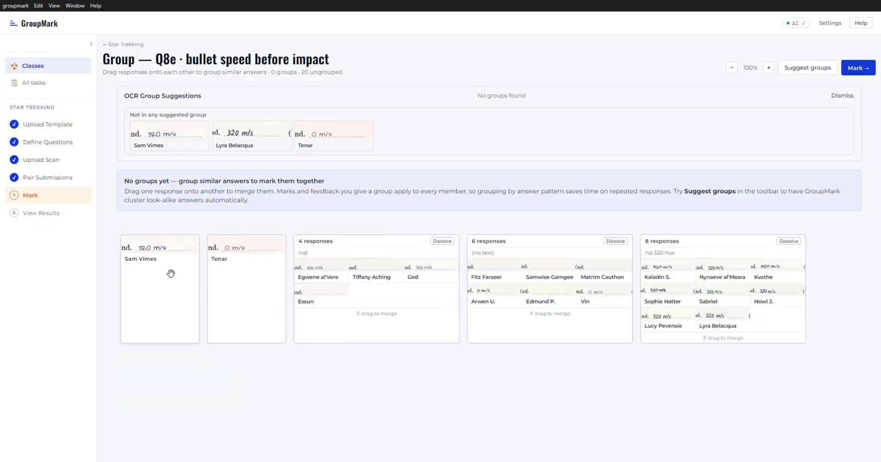
left_click_drag(159, 280, 757, 301)
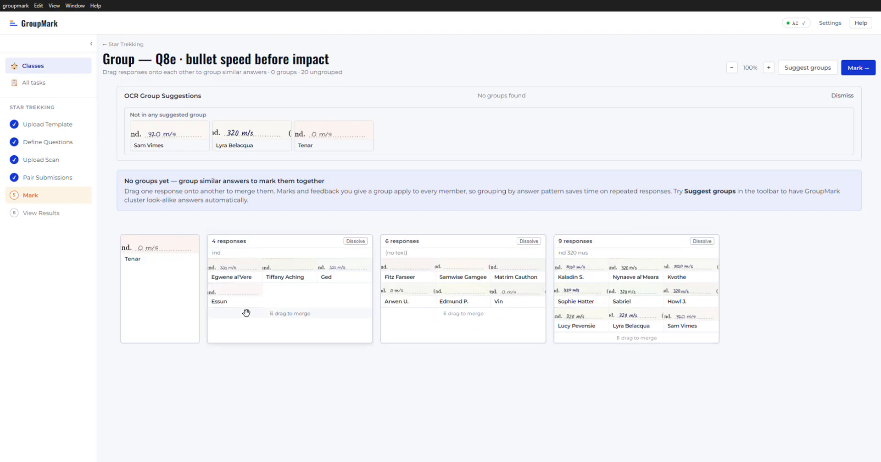
left_click_drag(183, 283, 481, 307)
left_click_drag(144, 272, 554, 294)
left_click_drag(225, 280, 568, 336)
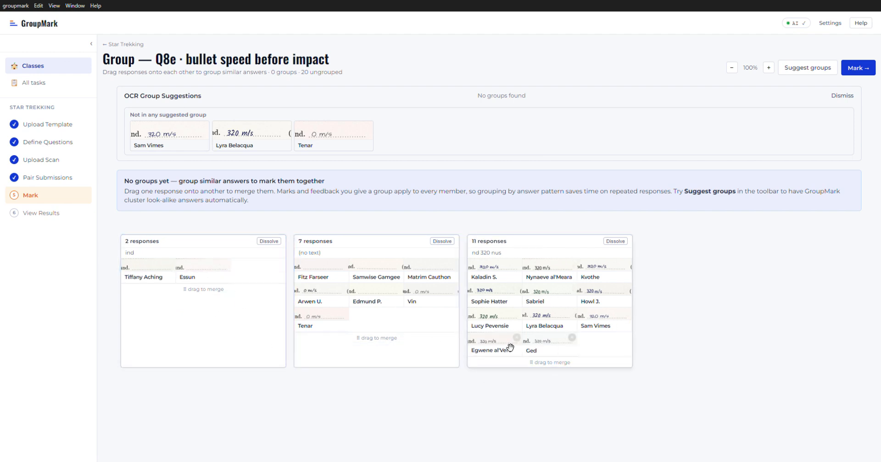
- Separate the three 0 m/s responses from the "(no text)" group into a group of their own
left_click_drag(317, 303, 678, 320)
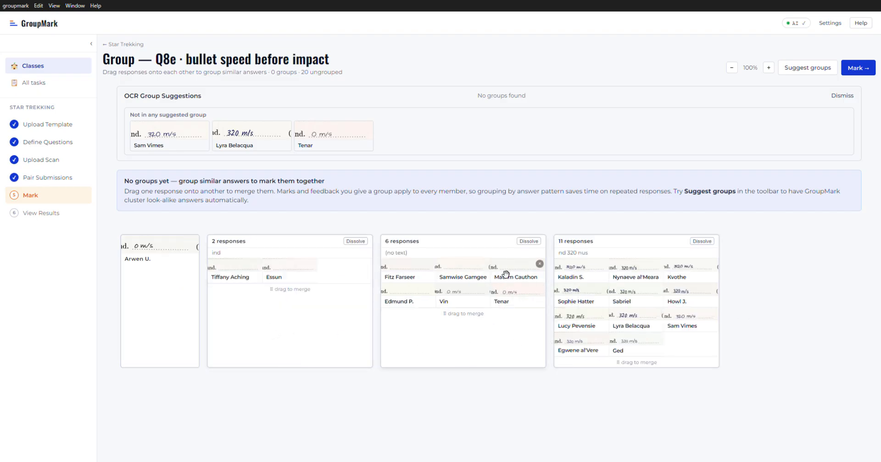
left_click_drag(519, 302, 188, 281)
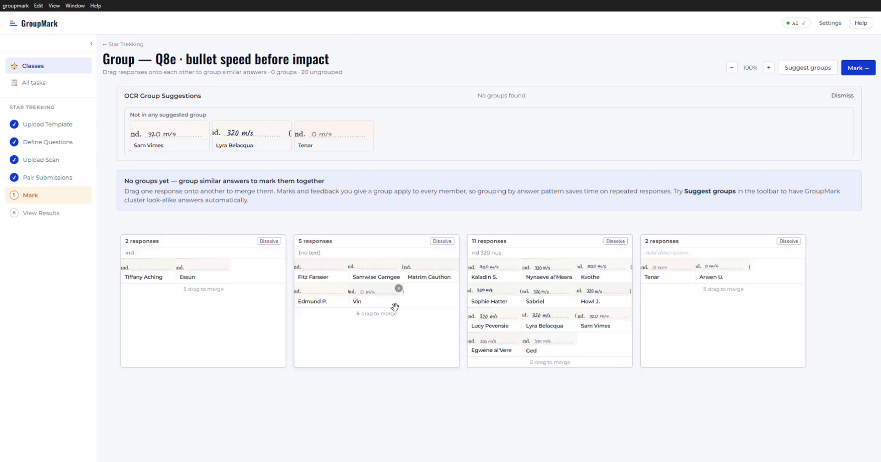
left_click_drag(324, 313, 208, 310)
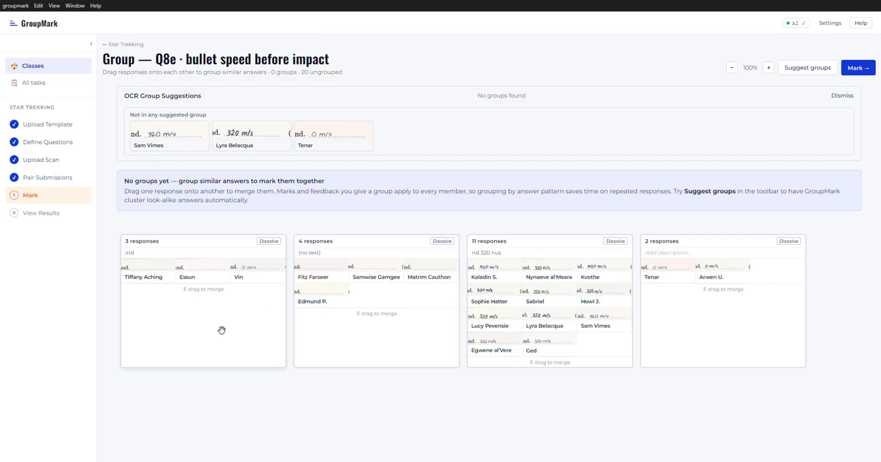
left_click_drag(248, 276, 687, 316)
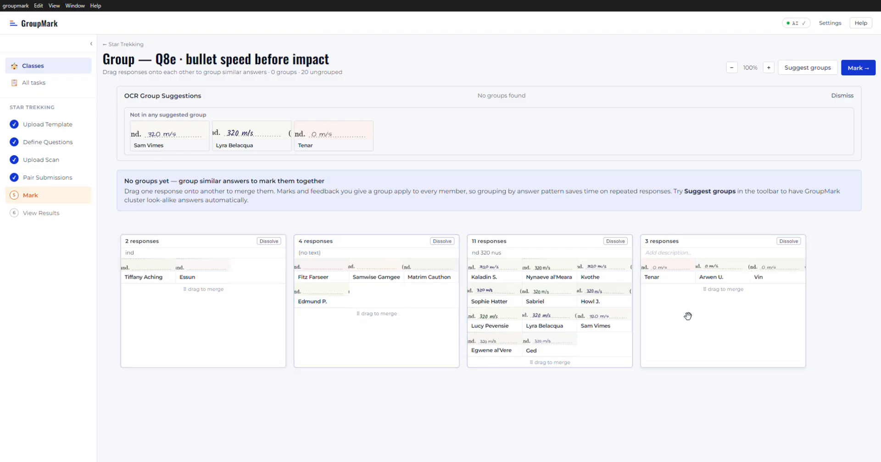
- Merge the two blank-answer groups of Q8e and open the question for marking
left_click_drag(213, 246, 381, 289)
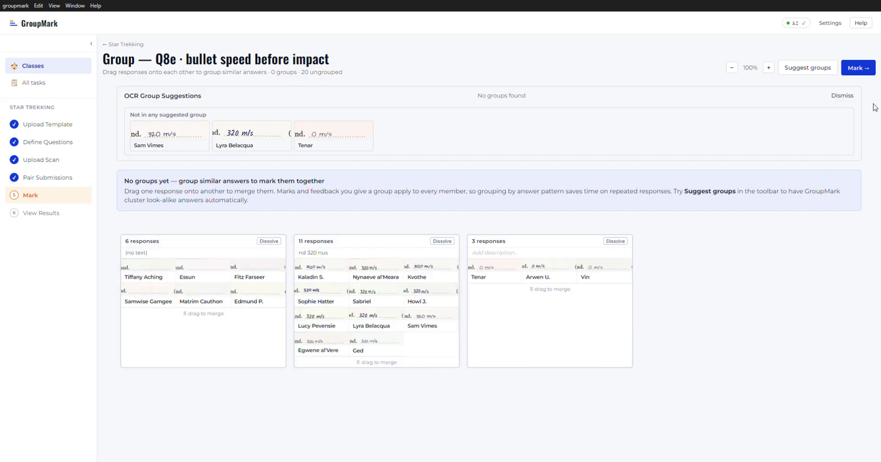
left_click(866, 71)
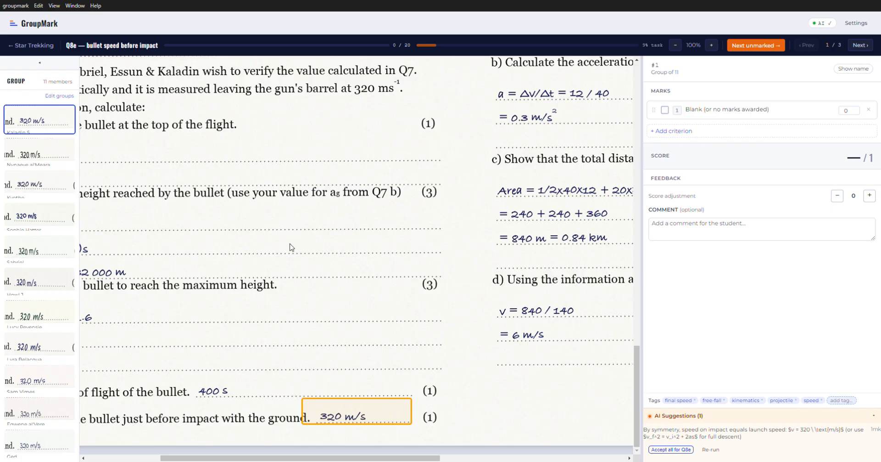
- Leave the marking of Q8e and look through the Star Trekking results by question, down to the return and export options
left_click(41, 47)
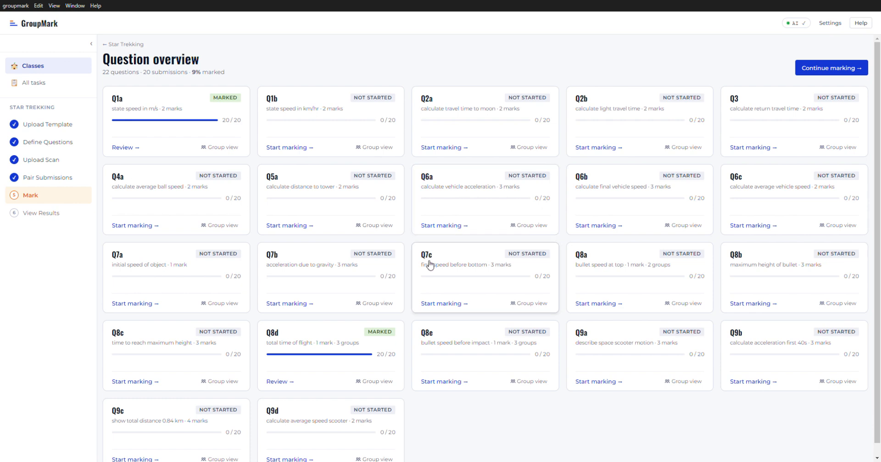
left_click(53, 218)
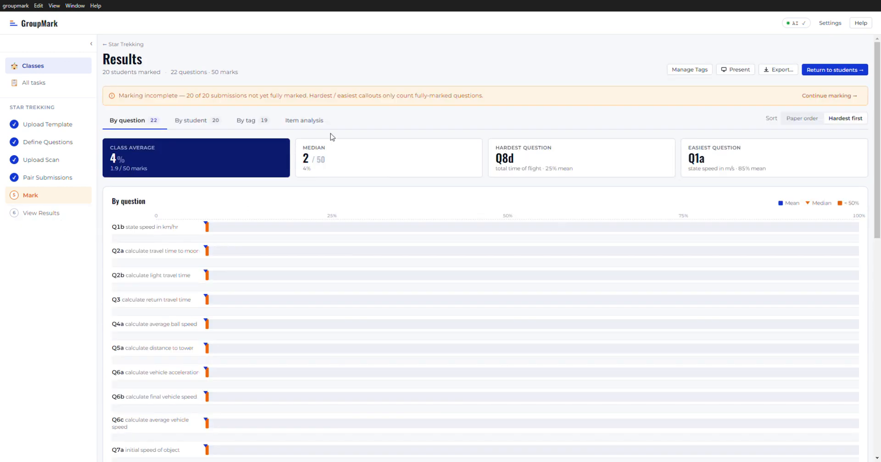
scroll(252, 240, "down", 10)
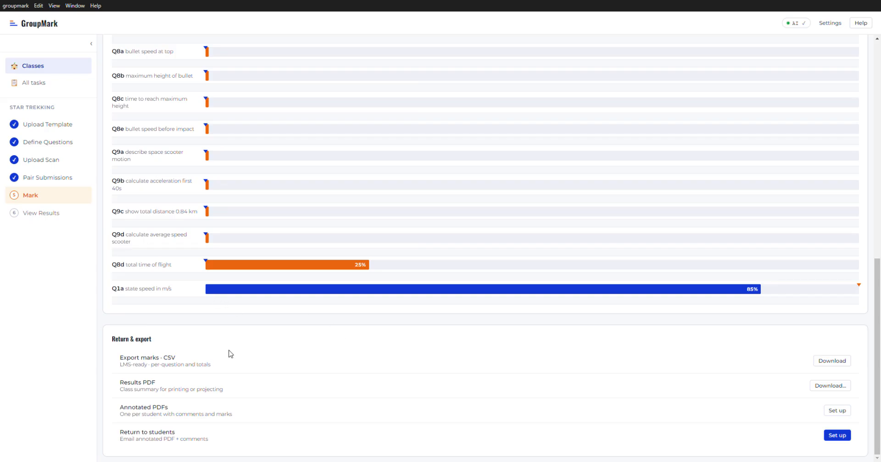
scroll(338, 211, "up", 10)
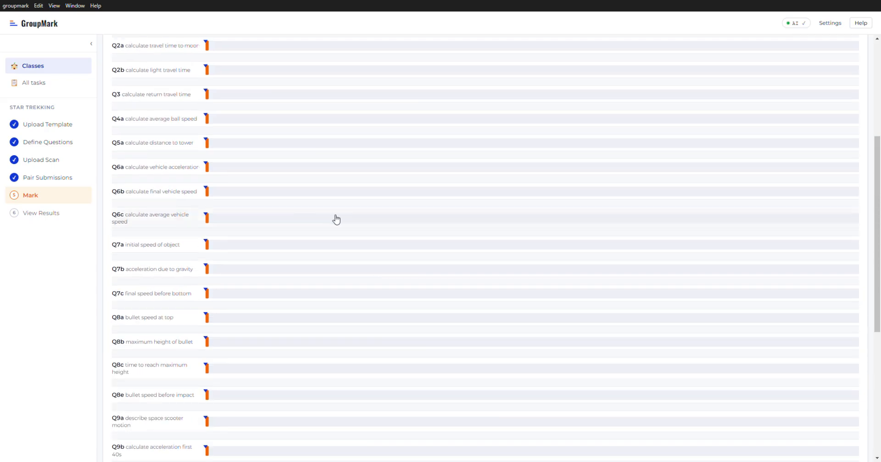
- Examine the Star Trekking results by tag with the per-student table, check the item analysis, and return to the by-question results
left_click(248, 126)
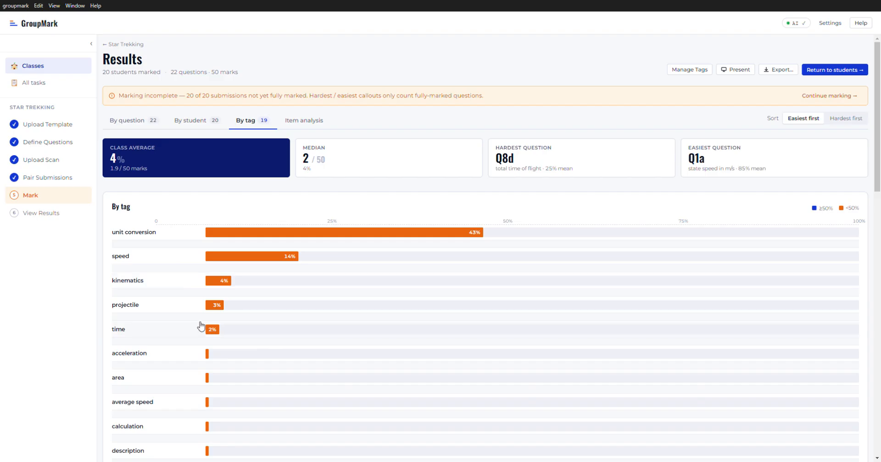
scroll(282, 277, "down", 5)
scroll(282, 275, "down", 5)
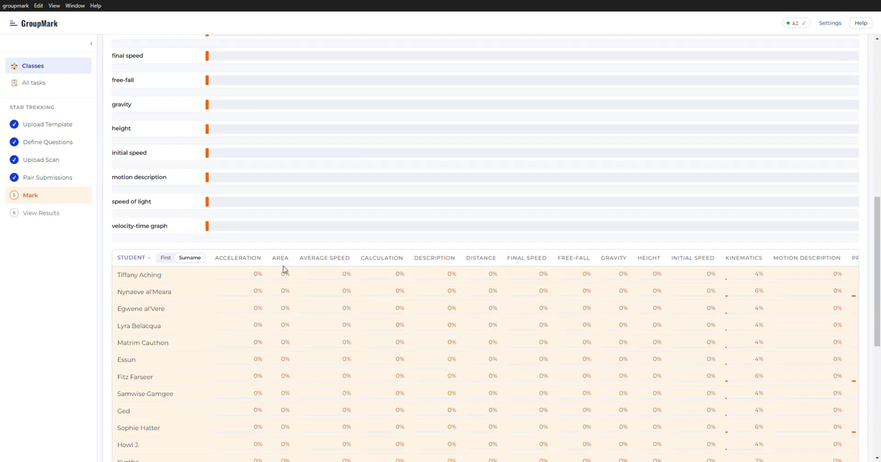
scroll(269, 138, "up", 1)
scroll(266, 130, "up", 9)
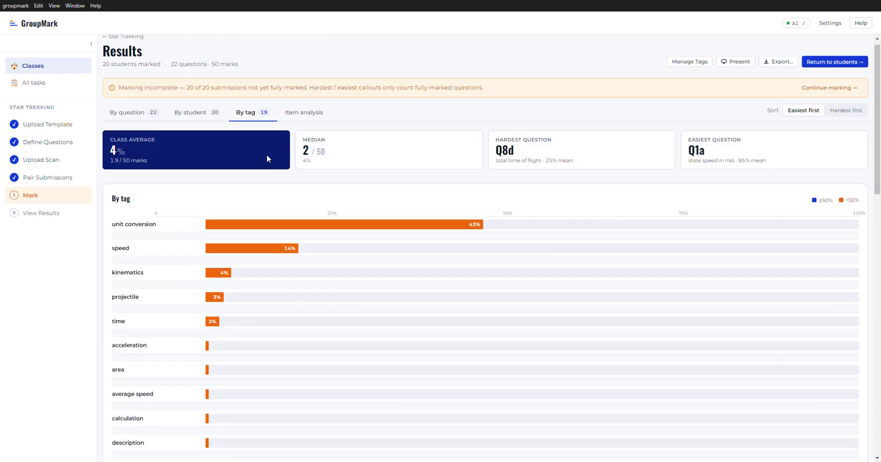
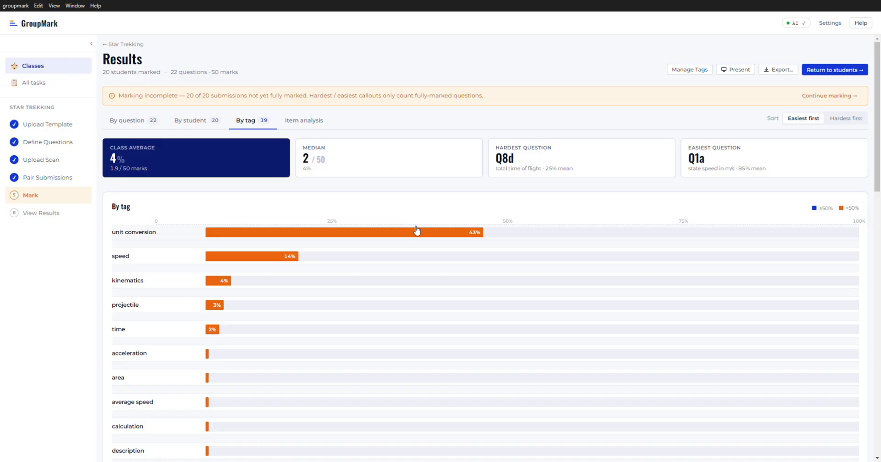
left_click(317, 121)
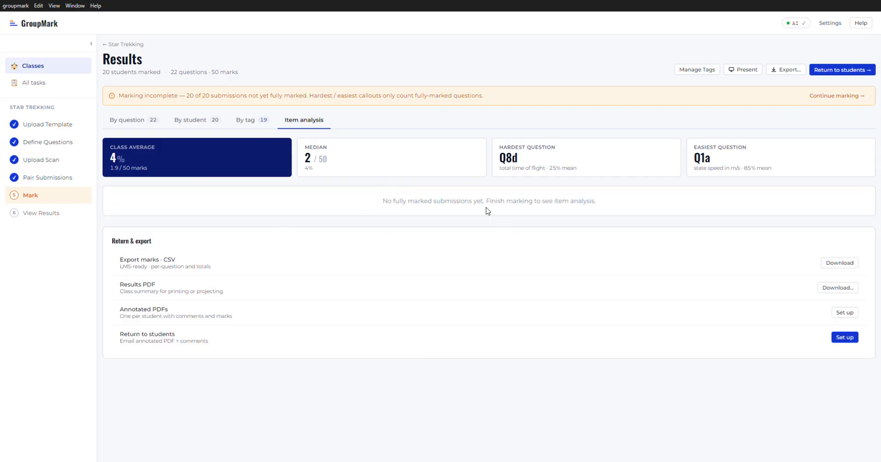
left_click(137, 124)
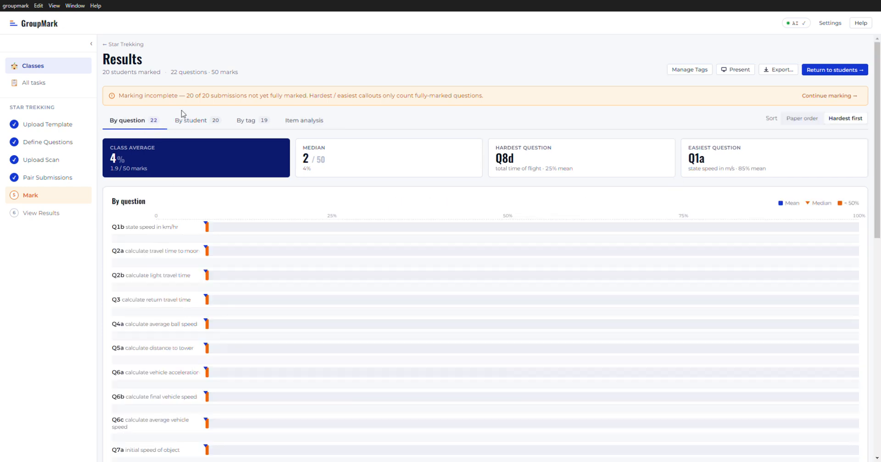
- Open the markbook of the Maths (Red) class and look through the students' results for both tasks
left_click(131, 46)
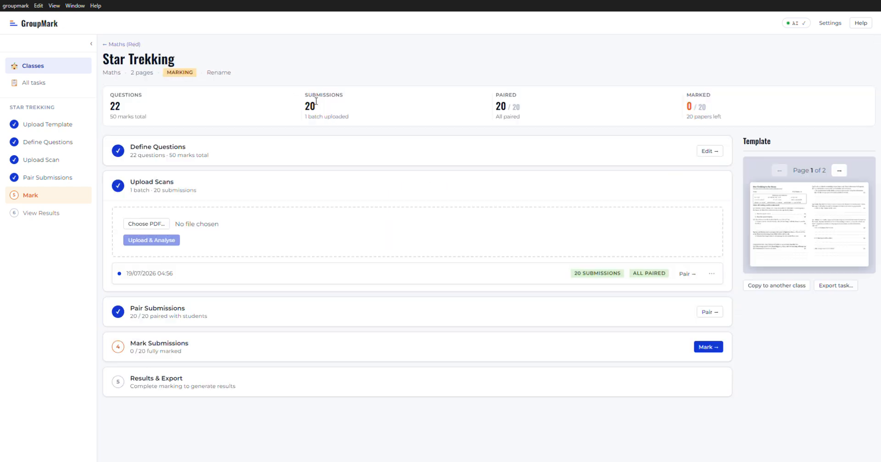
left_click(42, 71)
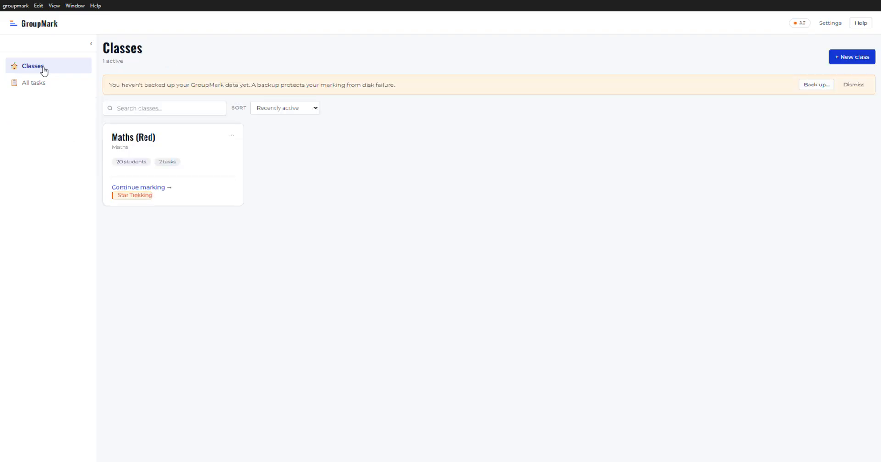
left_click(203, 137)
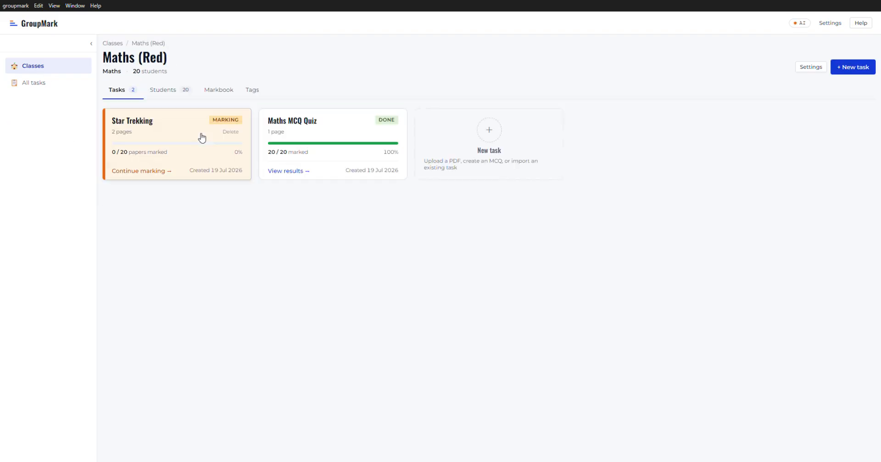
left_click(234, 94)
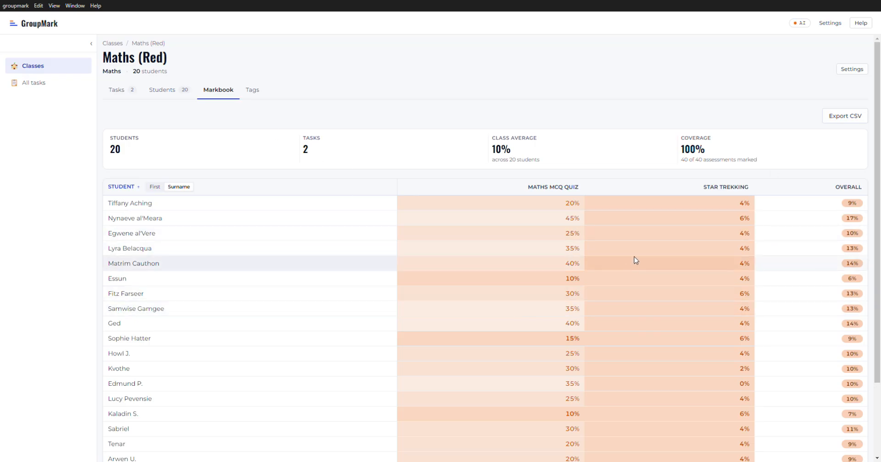
scroll(635, 238, "down", 3)
scroll(574, 250, "up", 4)
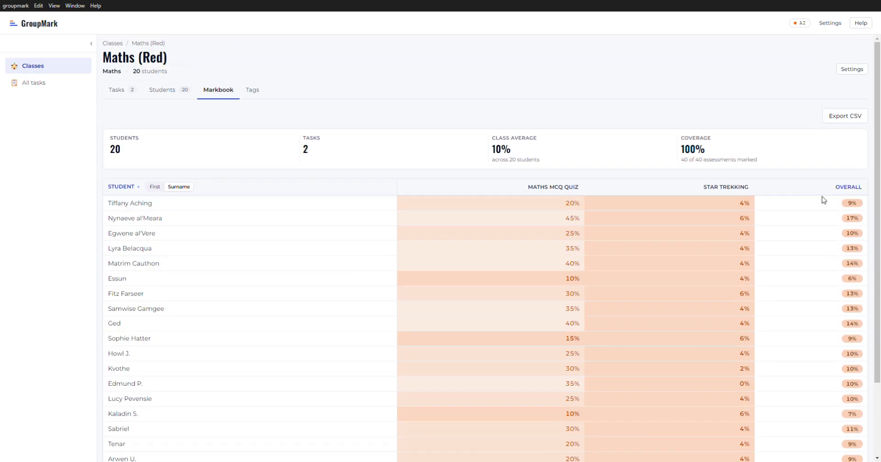
- Rank the markbook's students by overall result and by Maths MCQ Quiz result, highest first
left_click(841, 188)
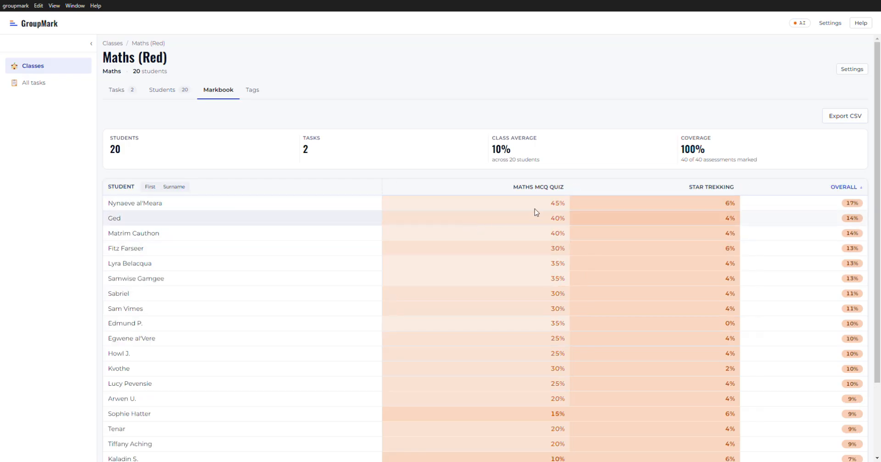
left_click(560, 192)
scroll(456, 257, "down", 3)
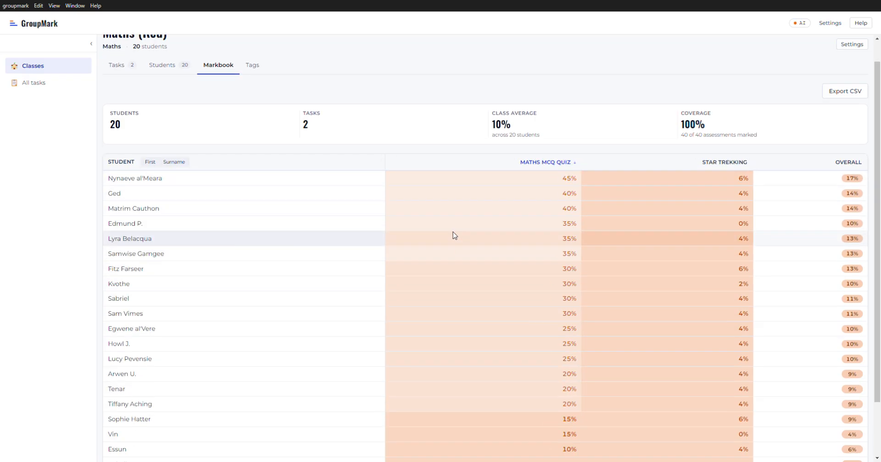
- Compare the markbook's student order by first name and by surname, leaving it sorted by surname
left_click(154, 96)
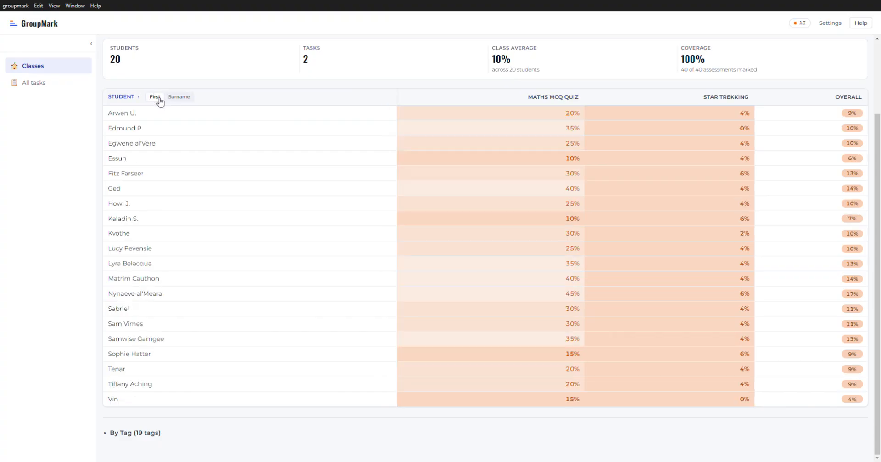
left_click(190, 98)
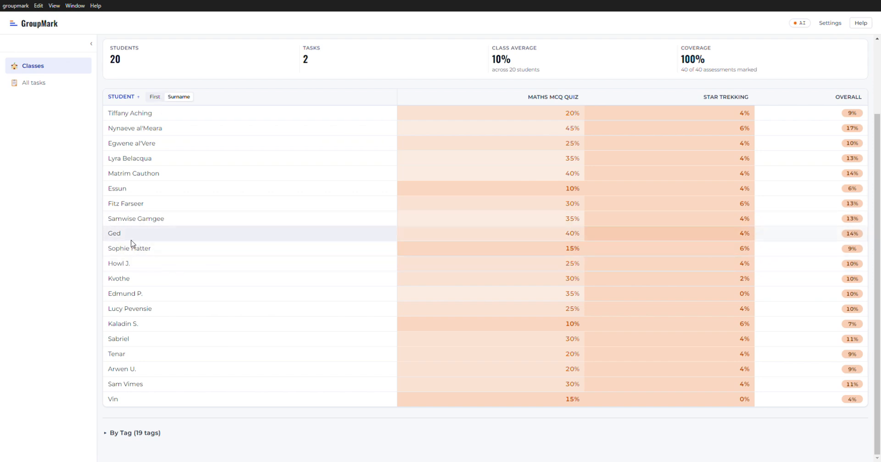
left_click(161, 97)
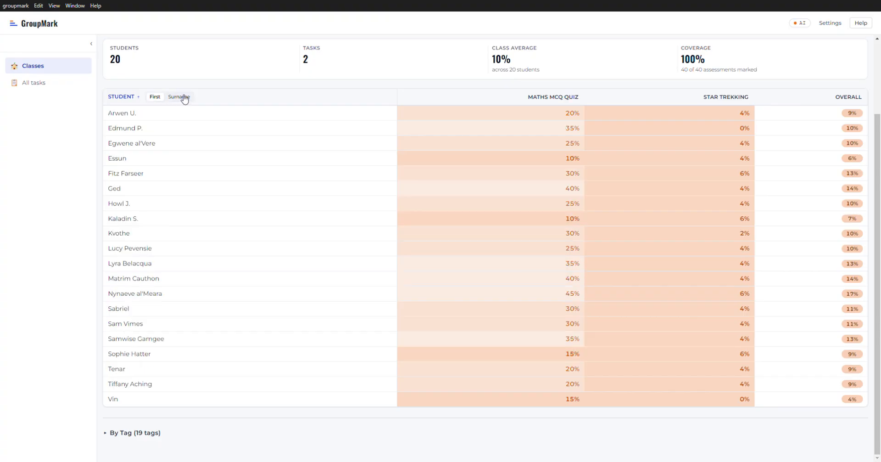
left_click(184, 98)
scroll(302, 208, "up", 2)
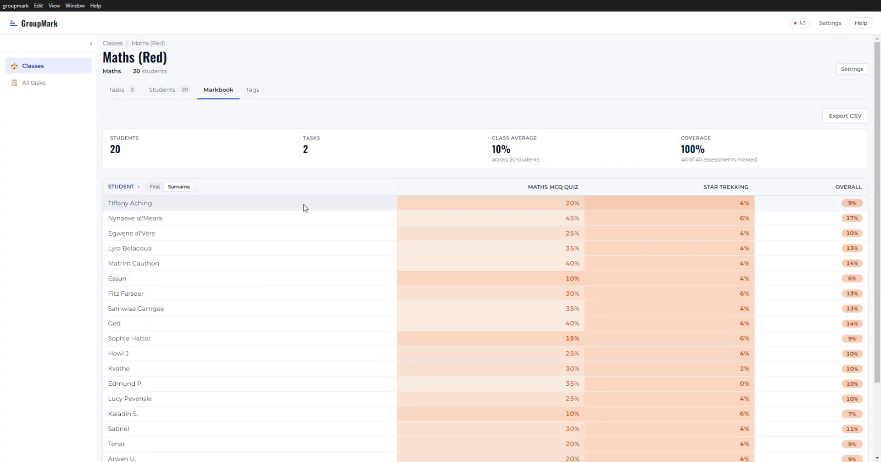